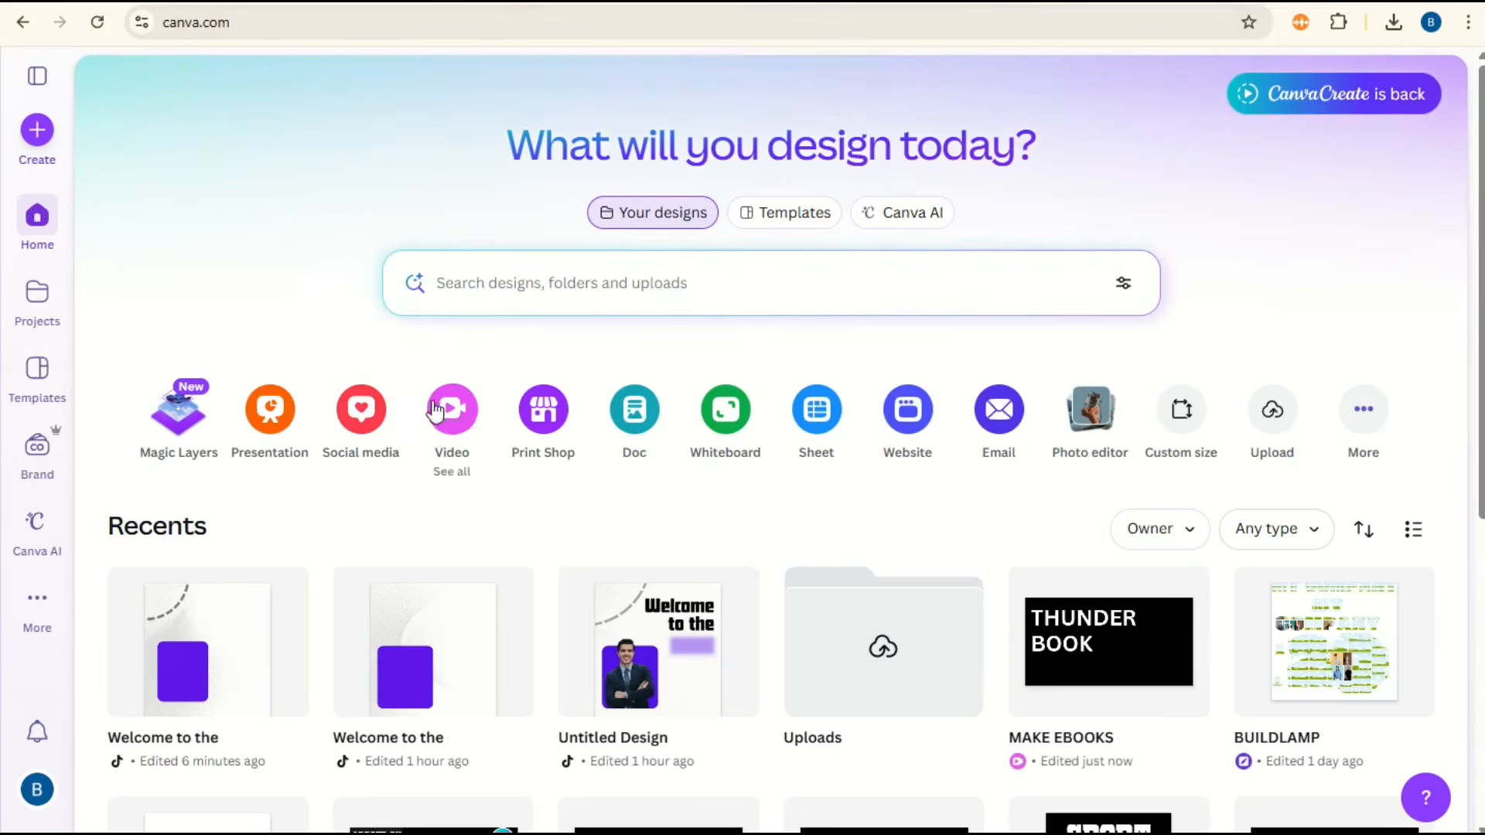
Create a new blank Landscape Video design and dismiss the template suggestions
{"action": "left_click", "coordinate": [450, 409]}
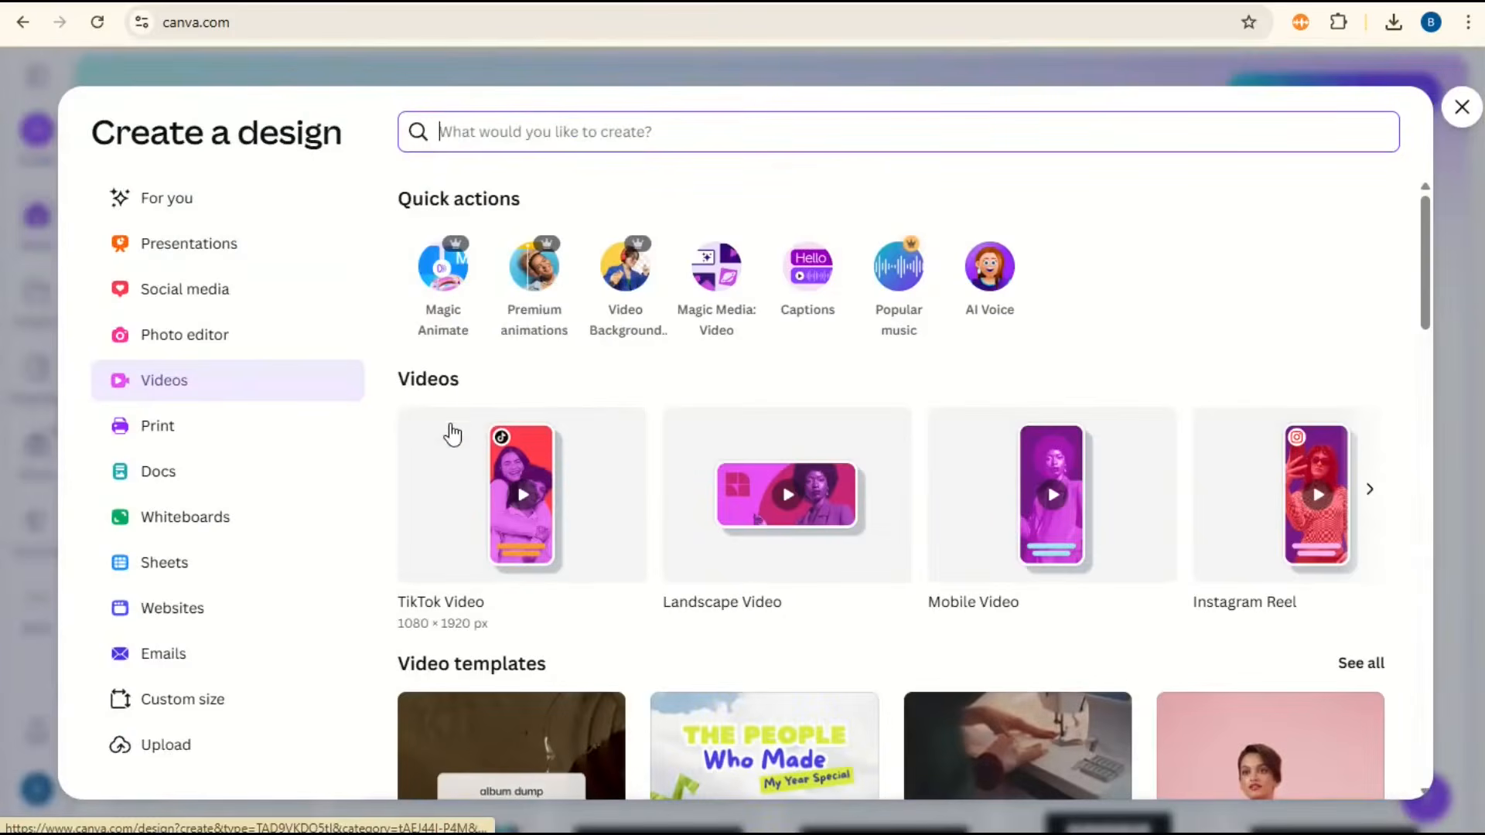
{"action": "left_click", "coordinate": [820, 487]}
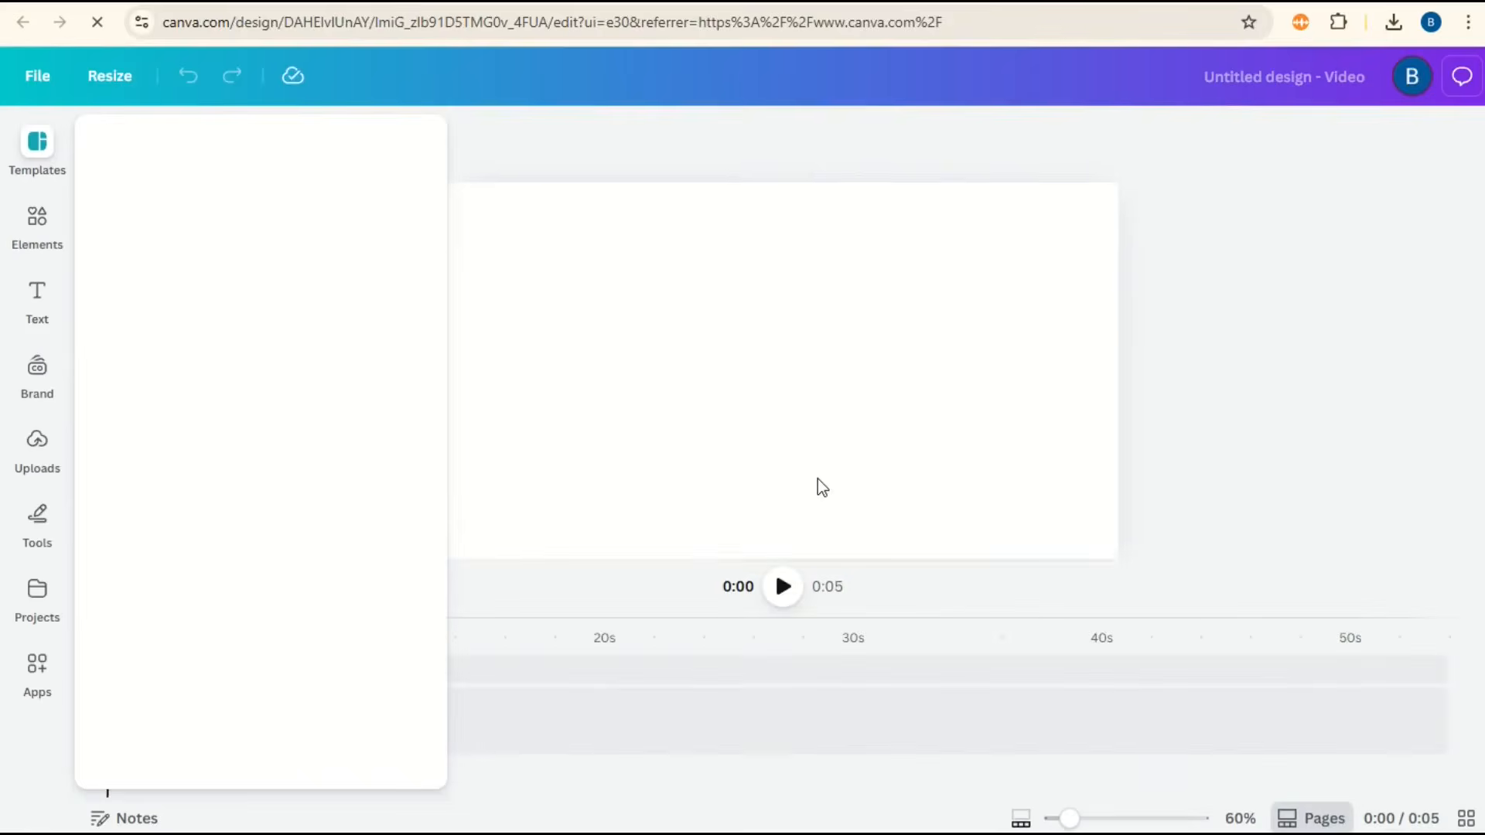
{"action": "left_click", "coordinate": [524, 514]}
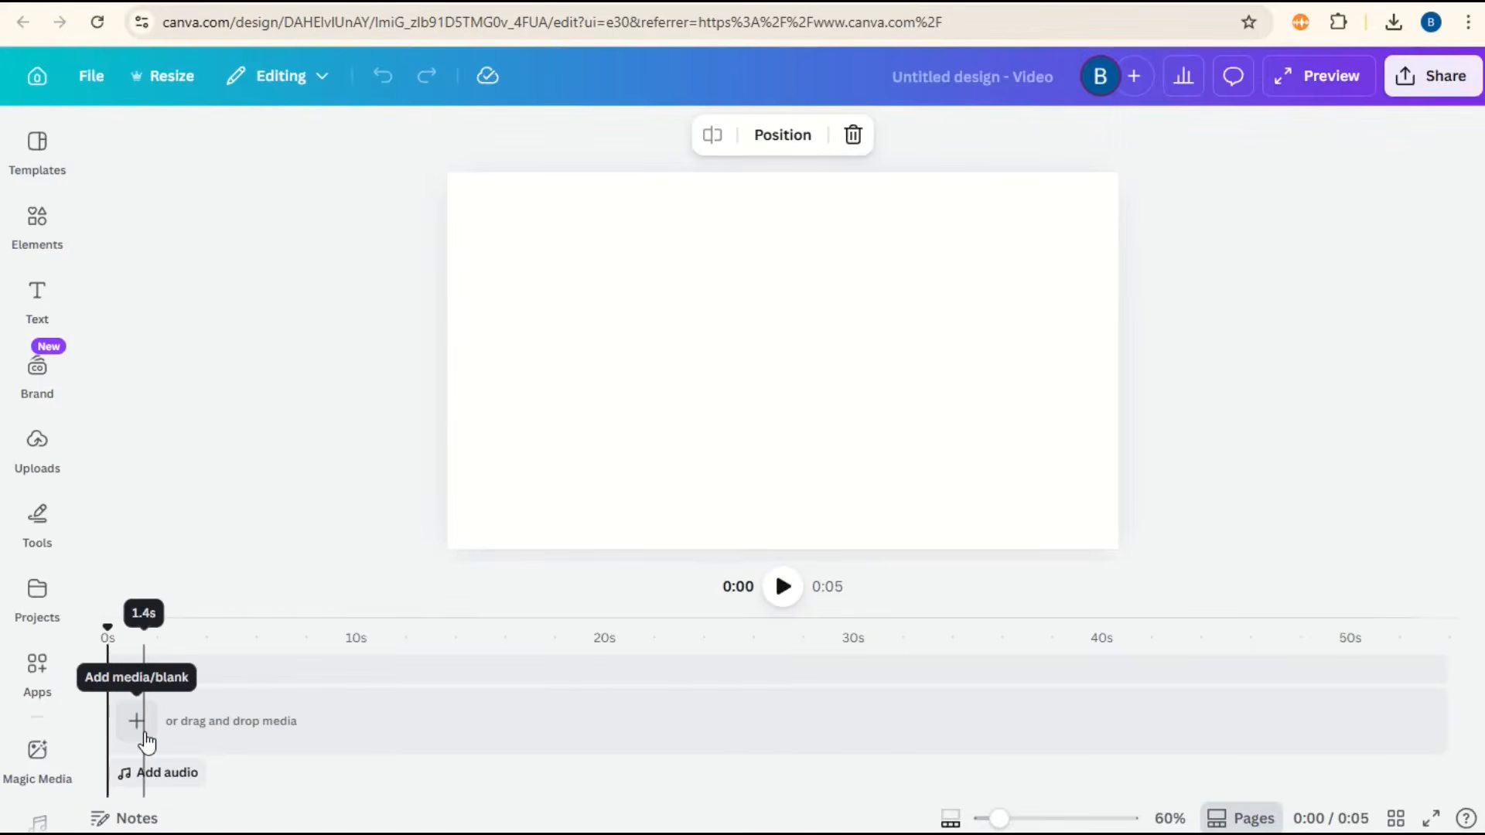
Add a blank clip to the video timeline and set its background colour to black
{"action": "left_click", "coordinate": [136, 721]}
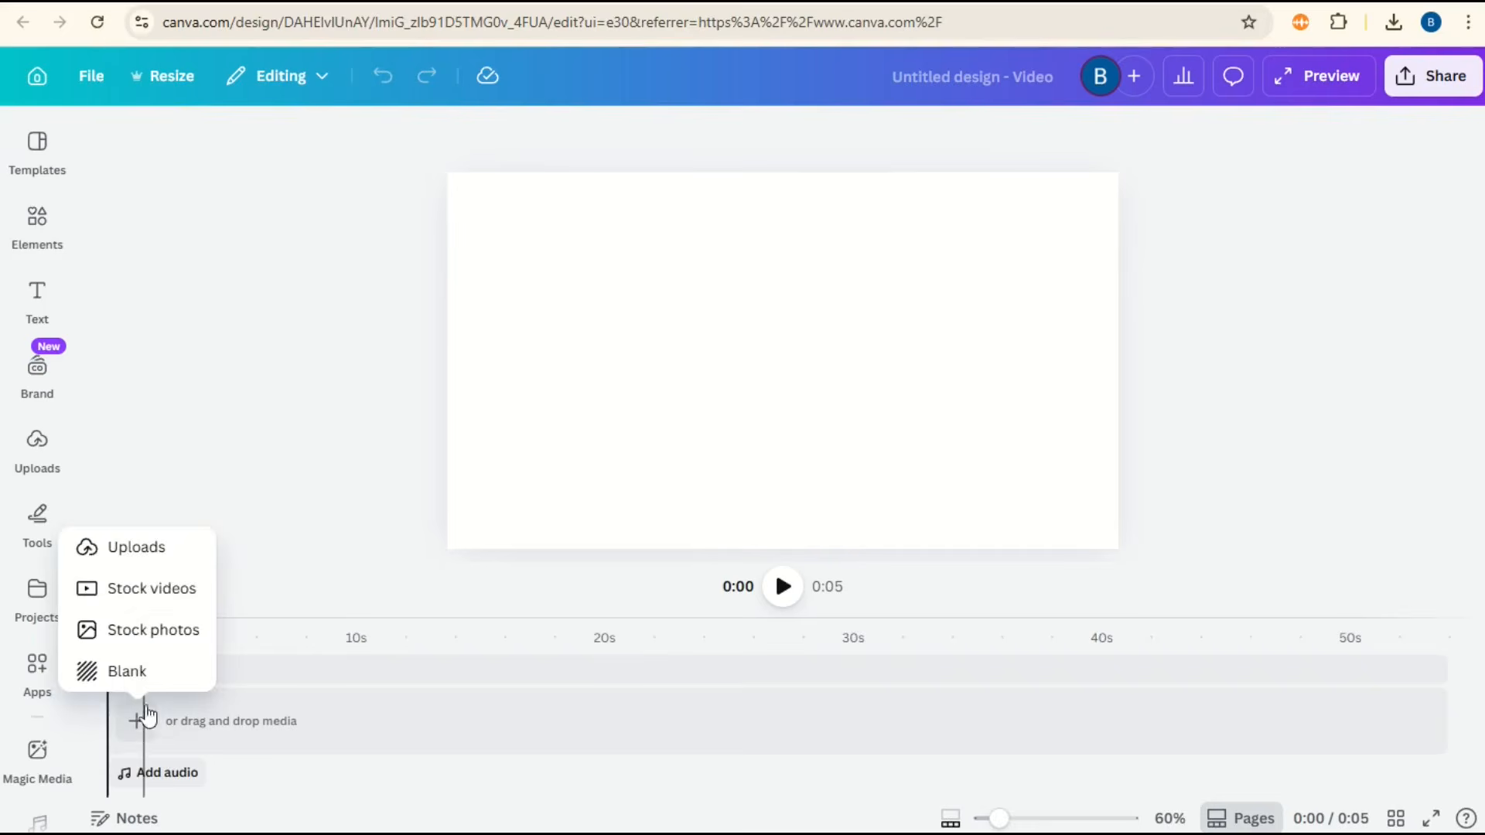
{"action": "left_click", "coordinate": [151, 672]}
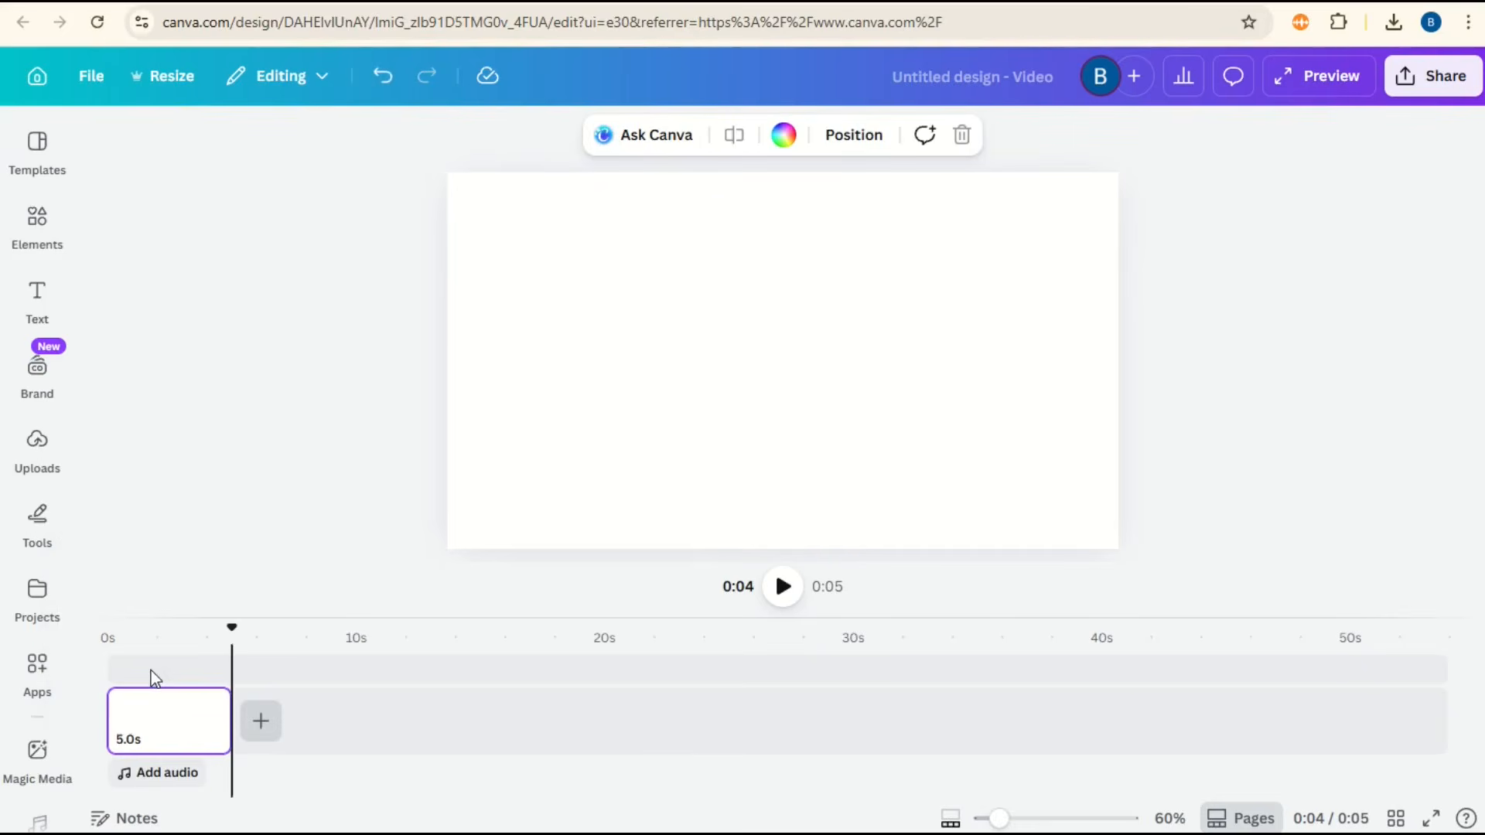
{"action": "left_click", "coordinate": [784, 136]}
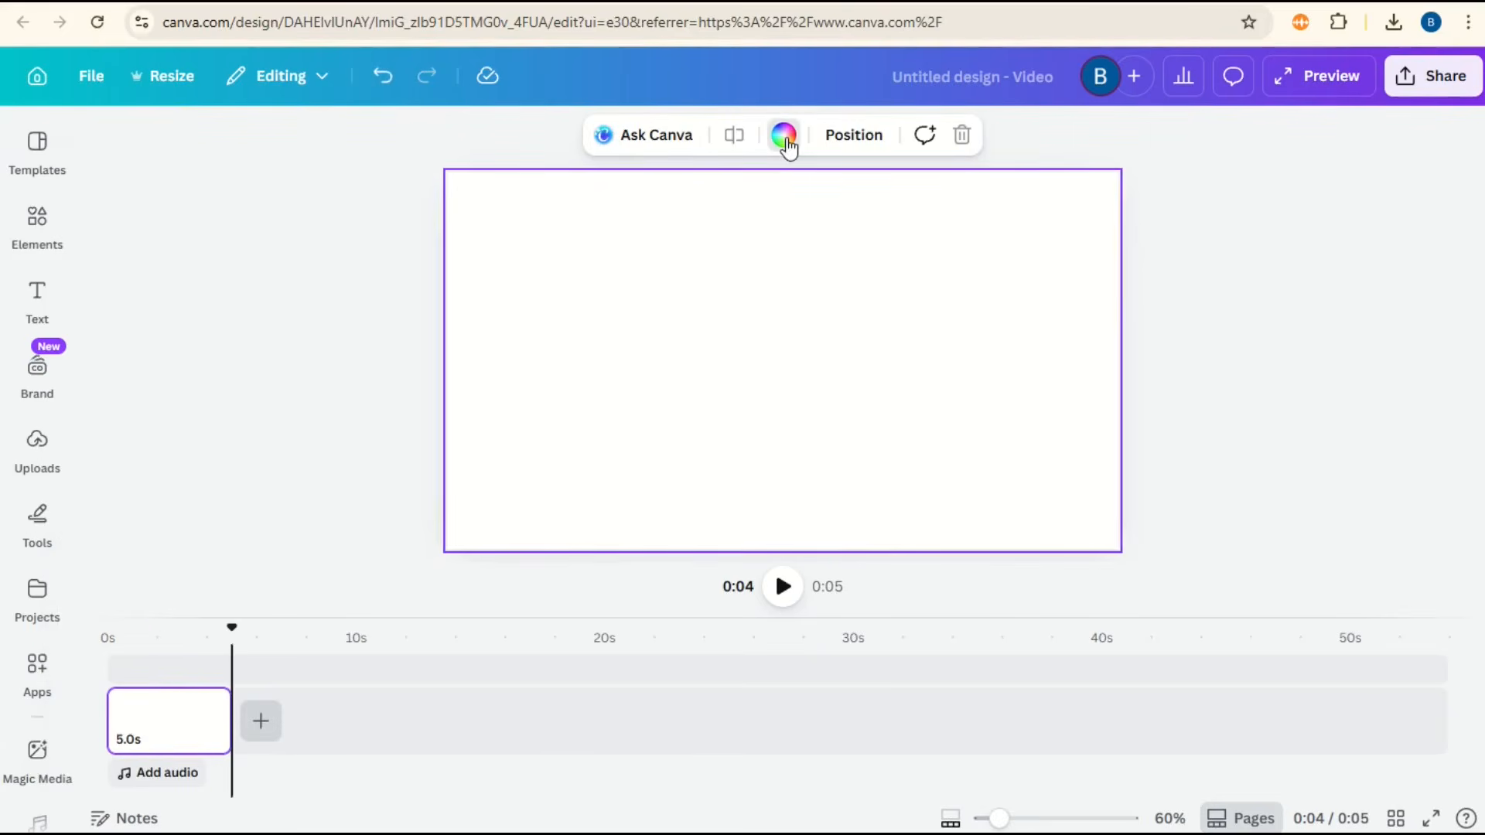
{"action": "left_click", "coordinate": [111, 517]}
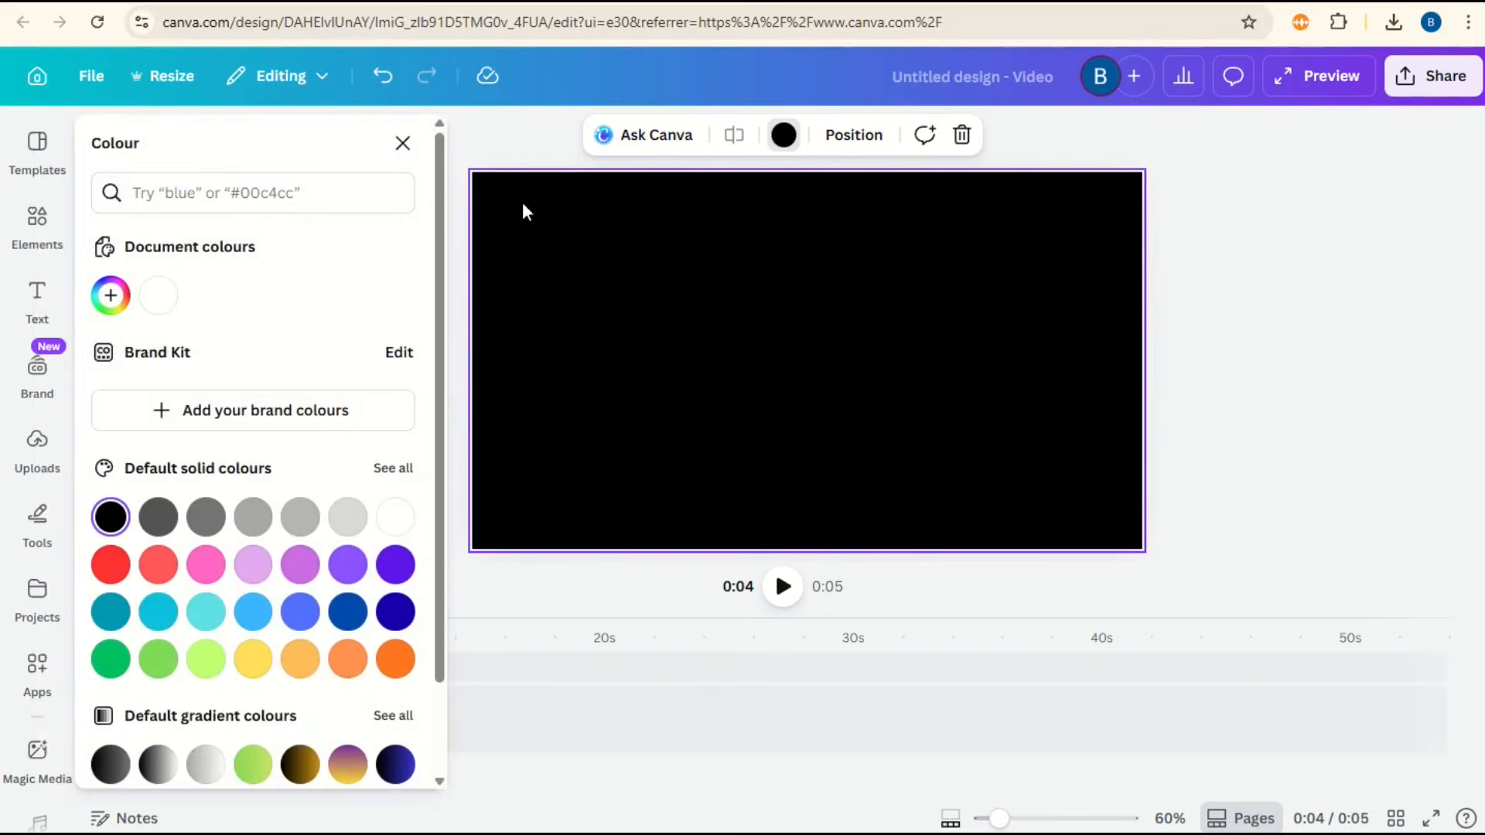
{"action": "left_click", "coordinate": [402, 143]}
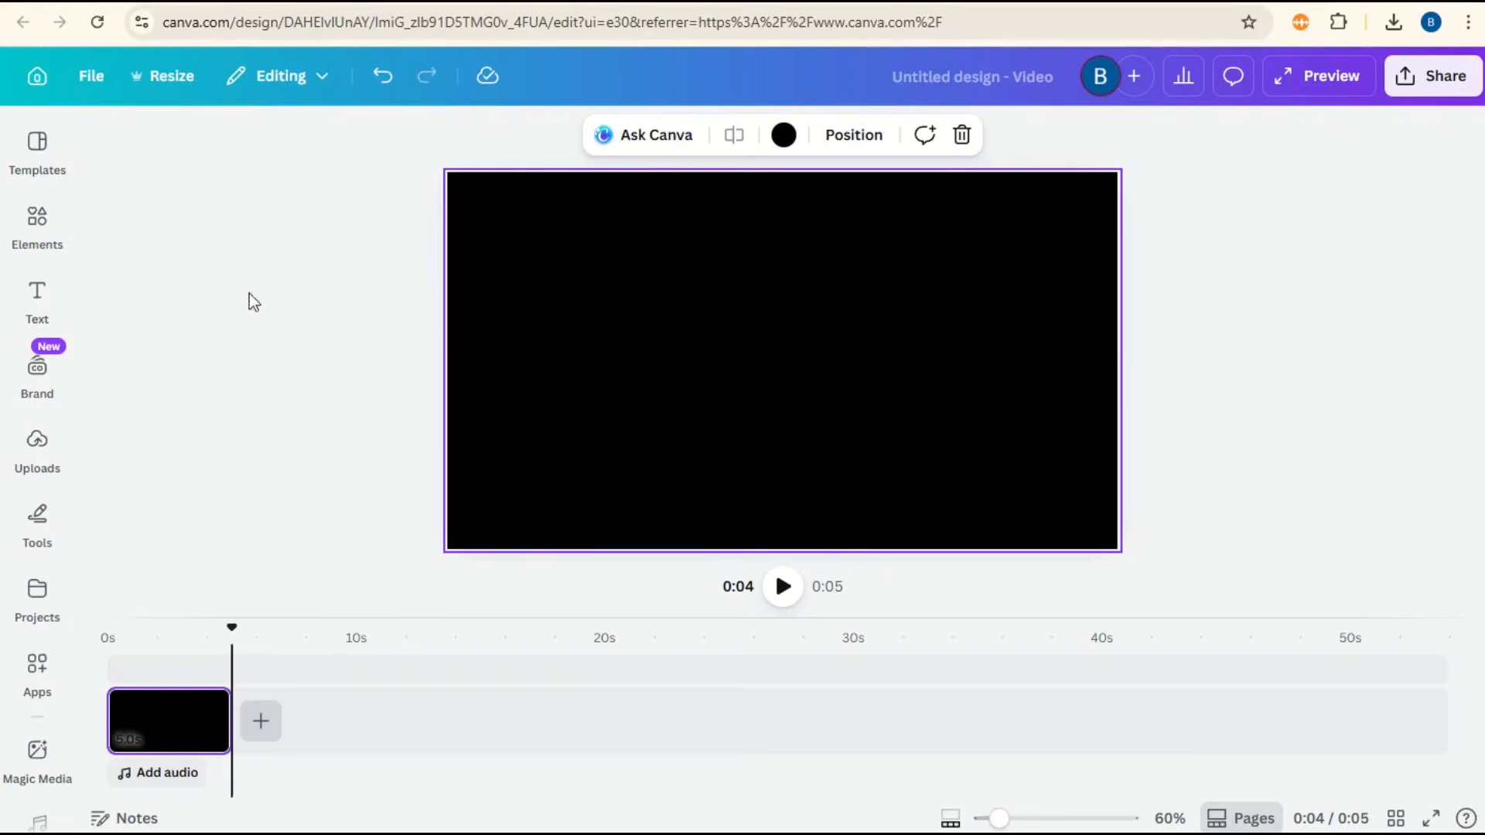
Add a heading to the canvas, format it in all capitals and colour it white
{"action": "left_click", "coordinate": [39, 301]}
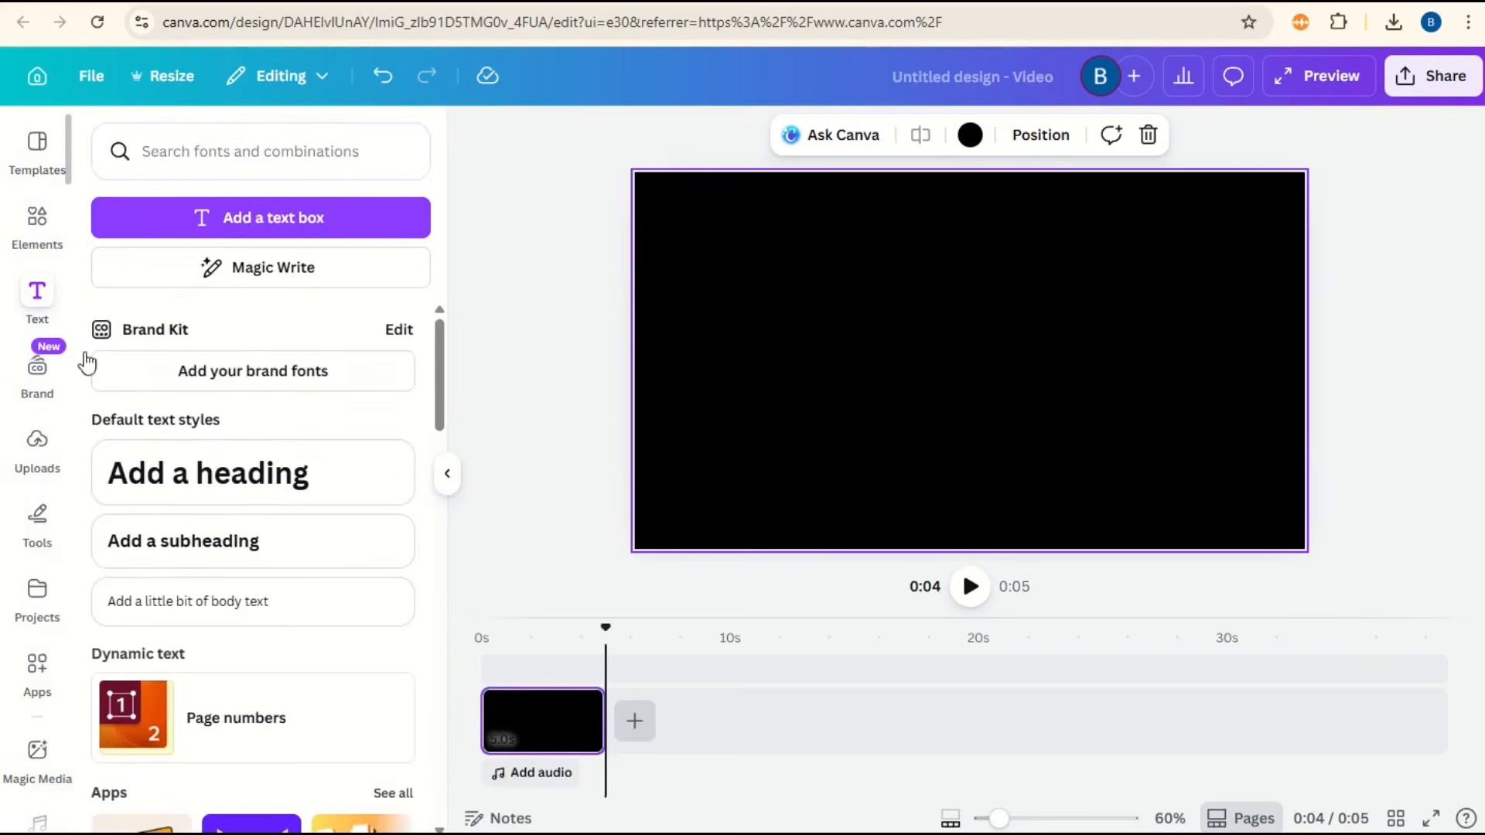
{"action": "left_click", "coordinate": [199, 487]}
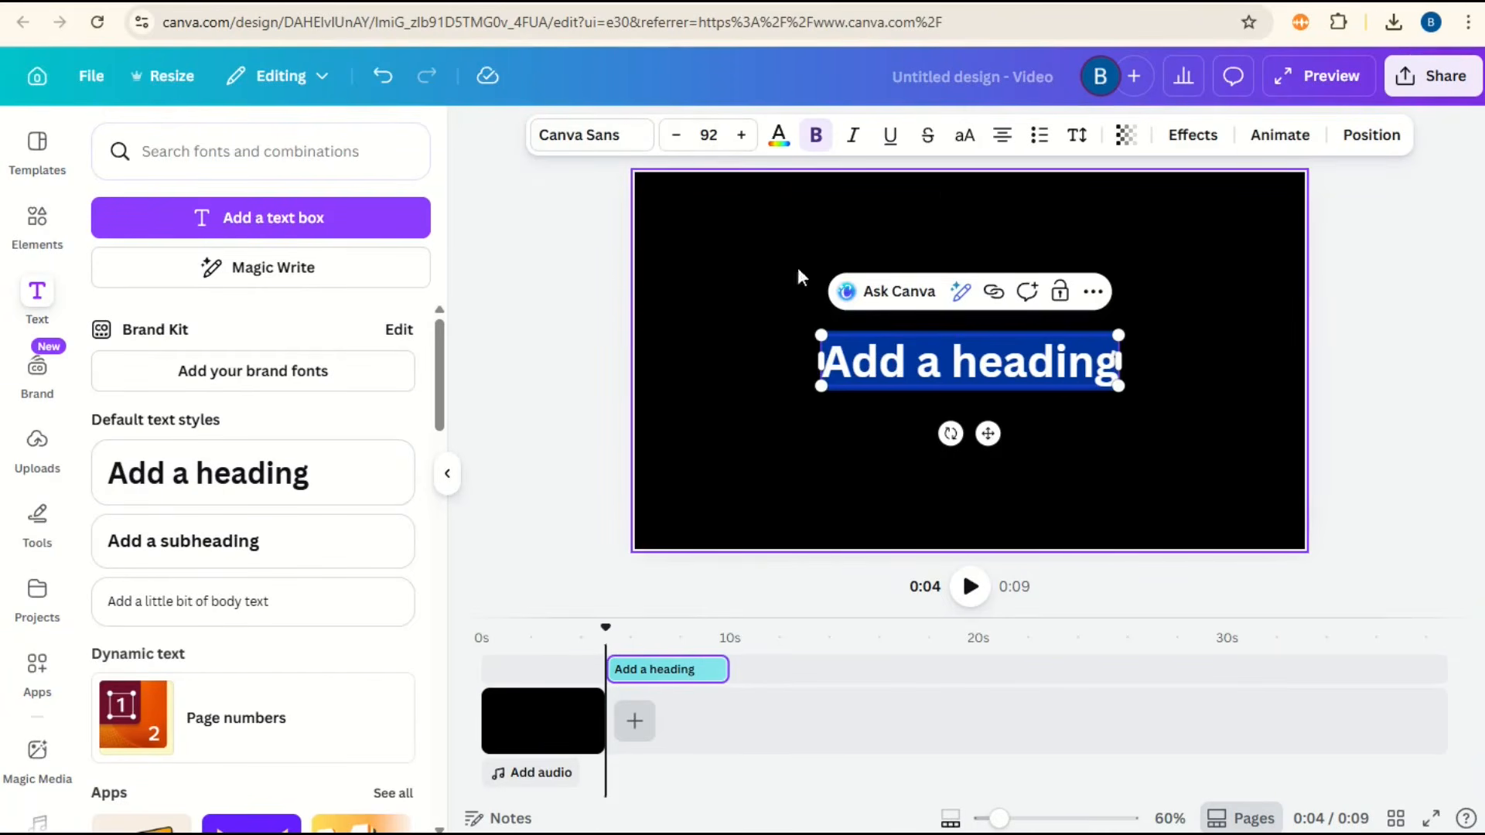
{"action": "left_click", "coordinate": [965, 138]}
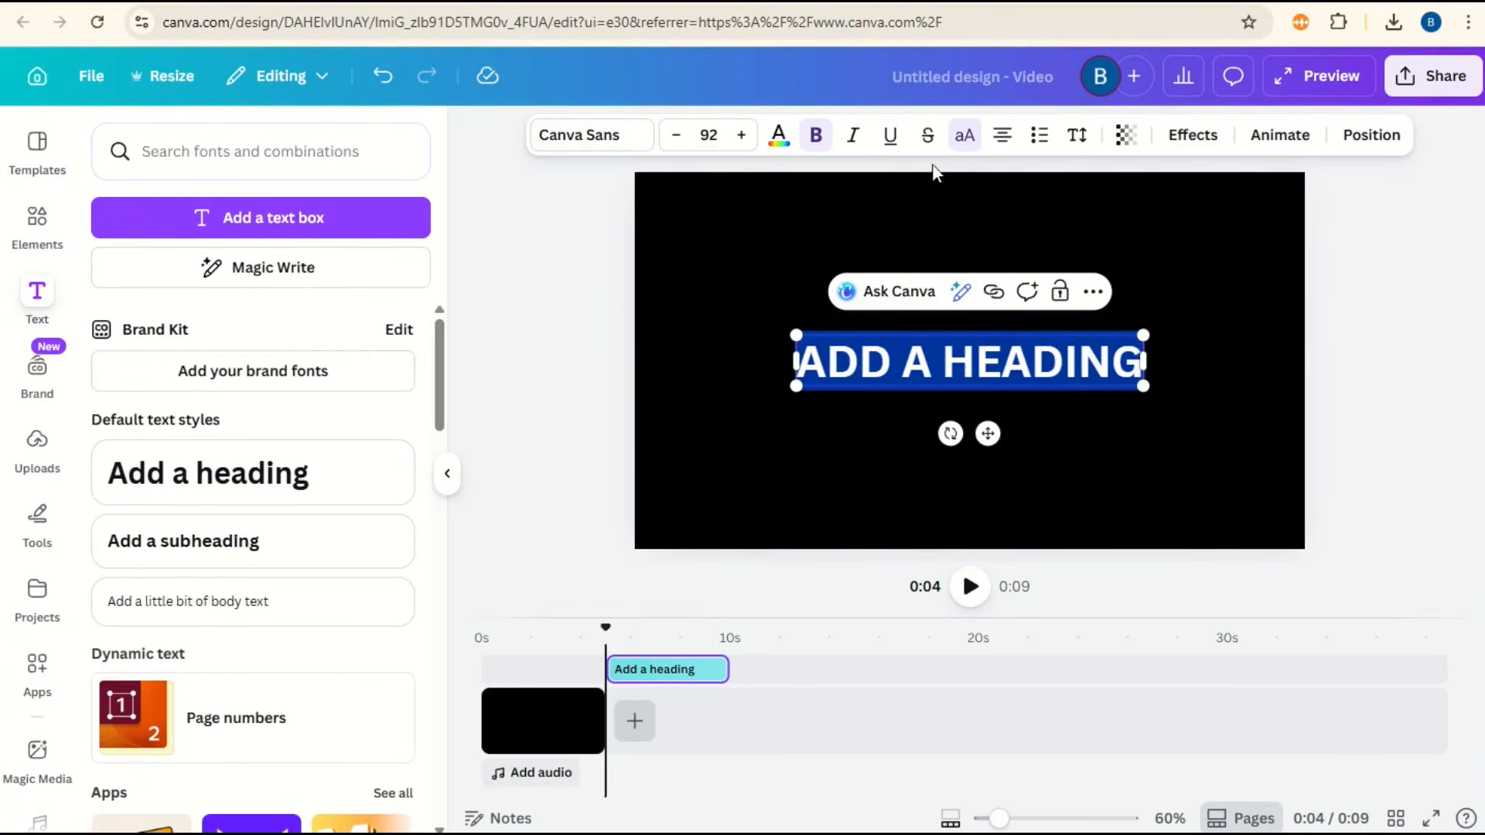
{"action": "left_click", "coordinate": [779, 136]}
{"action": "left_click", "coordinate": [396, 511]}
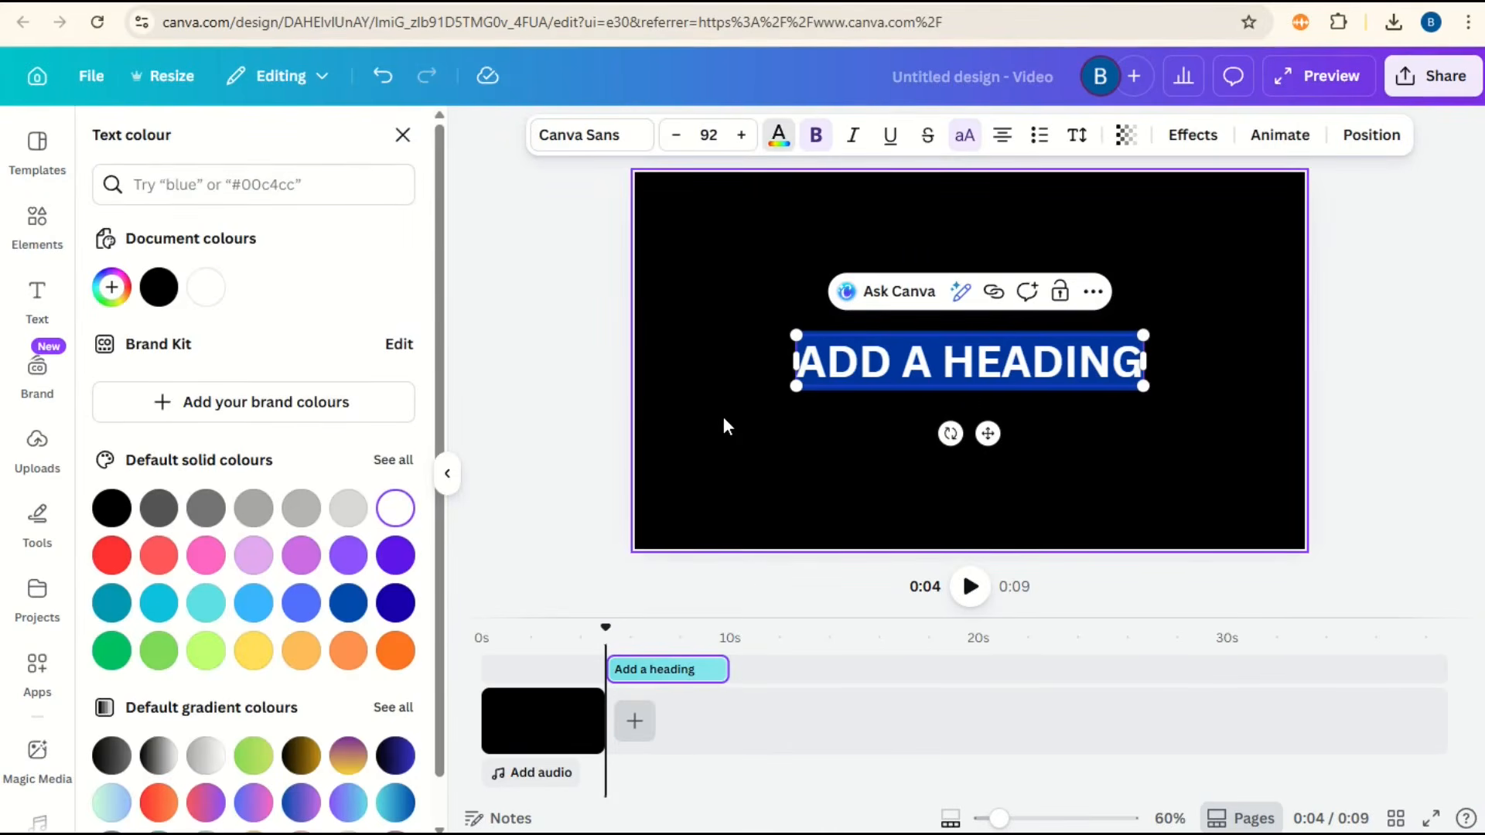
Change the heading text to "THUNDER", enlarge it to font size 136 and place it in the canvas's upper-left area
{"action": "type", "text": "THUNDER"}
{"action": "left_click_drag", "start_coordinate": [864, 337], "coordinate": [771, 263]}
{"action": "left_click_drag", "start_coordinate": [952, 356], "coordinate": [885, 300]}
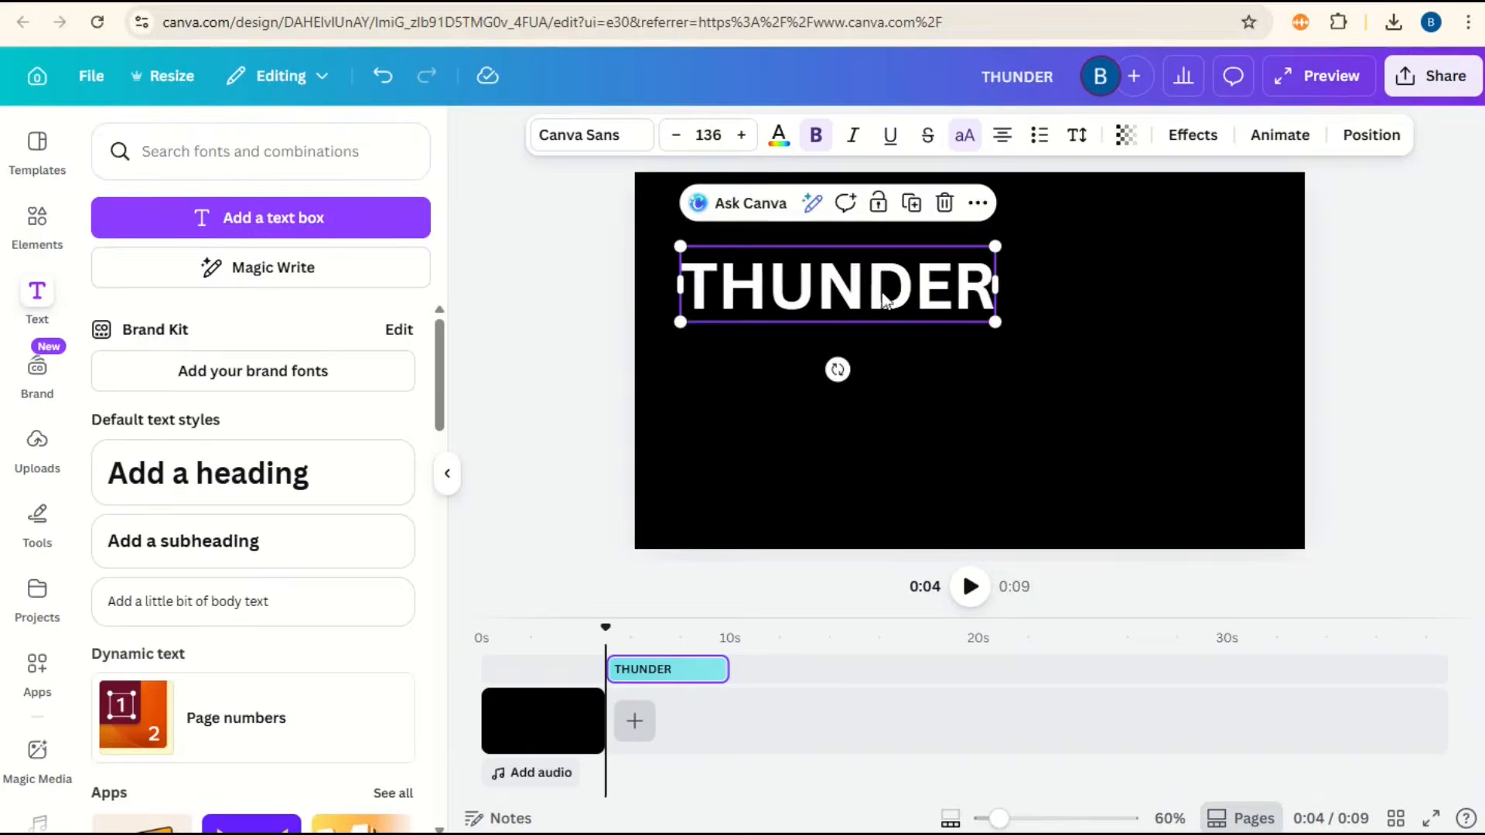
Duplicate the THUNDER text, change the copy to "BOOKS" and left-align it directly beneath the original
{"action": "left_click", "coordinate": [912, 205]}
{"action": "double_click", "coordinate": [872, 366]}
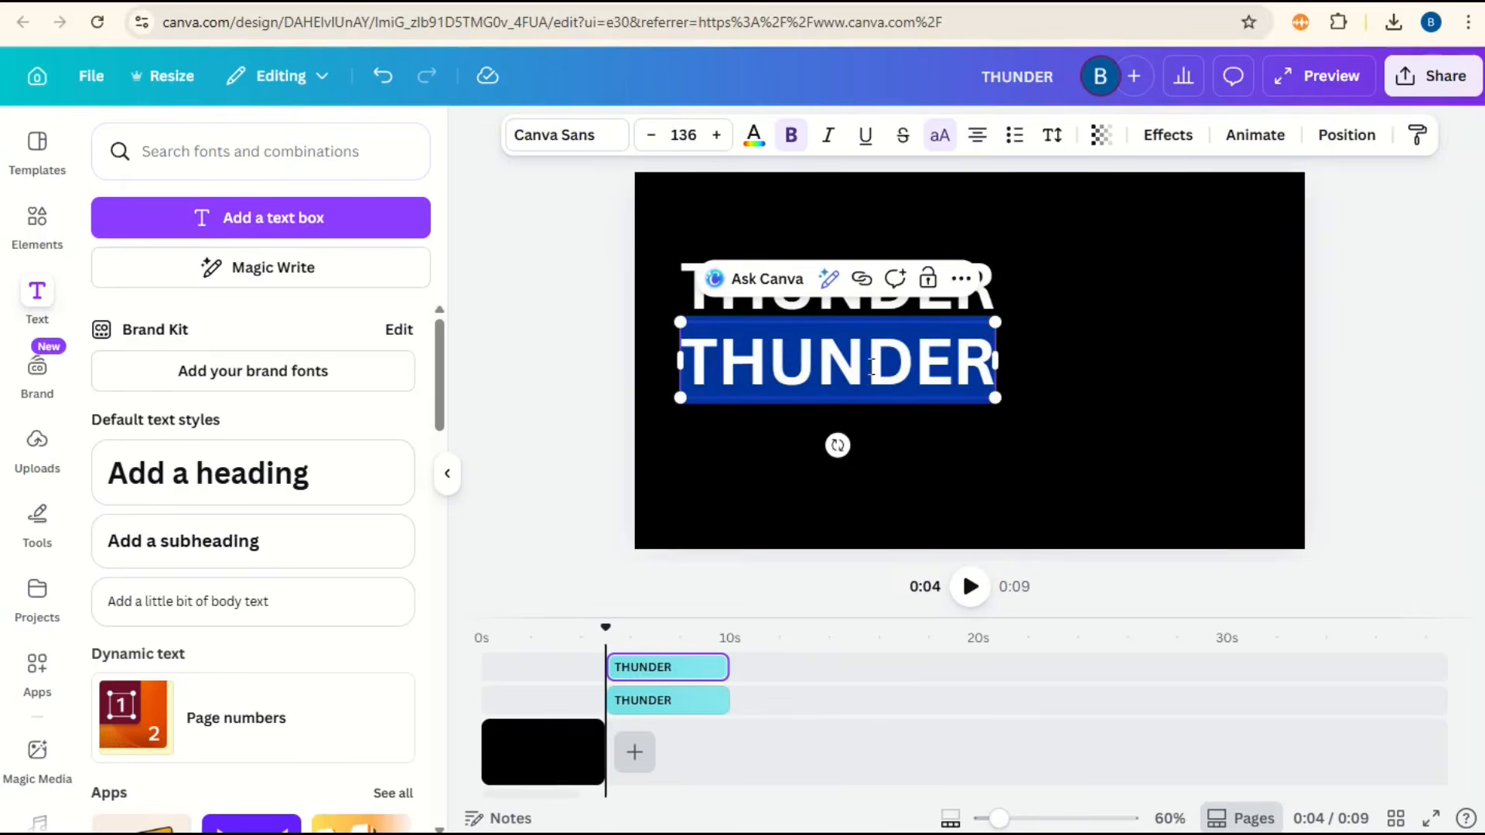
{"action": "type", "text": "BOOKS"}
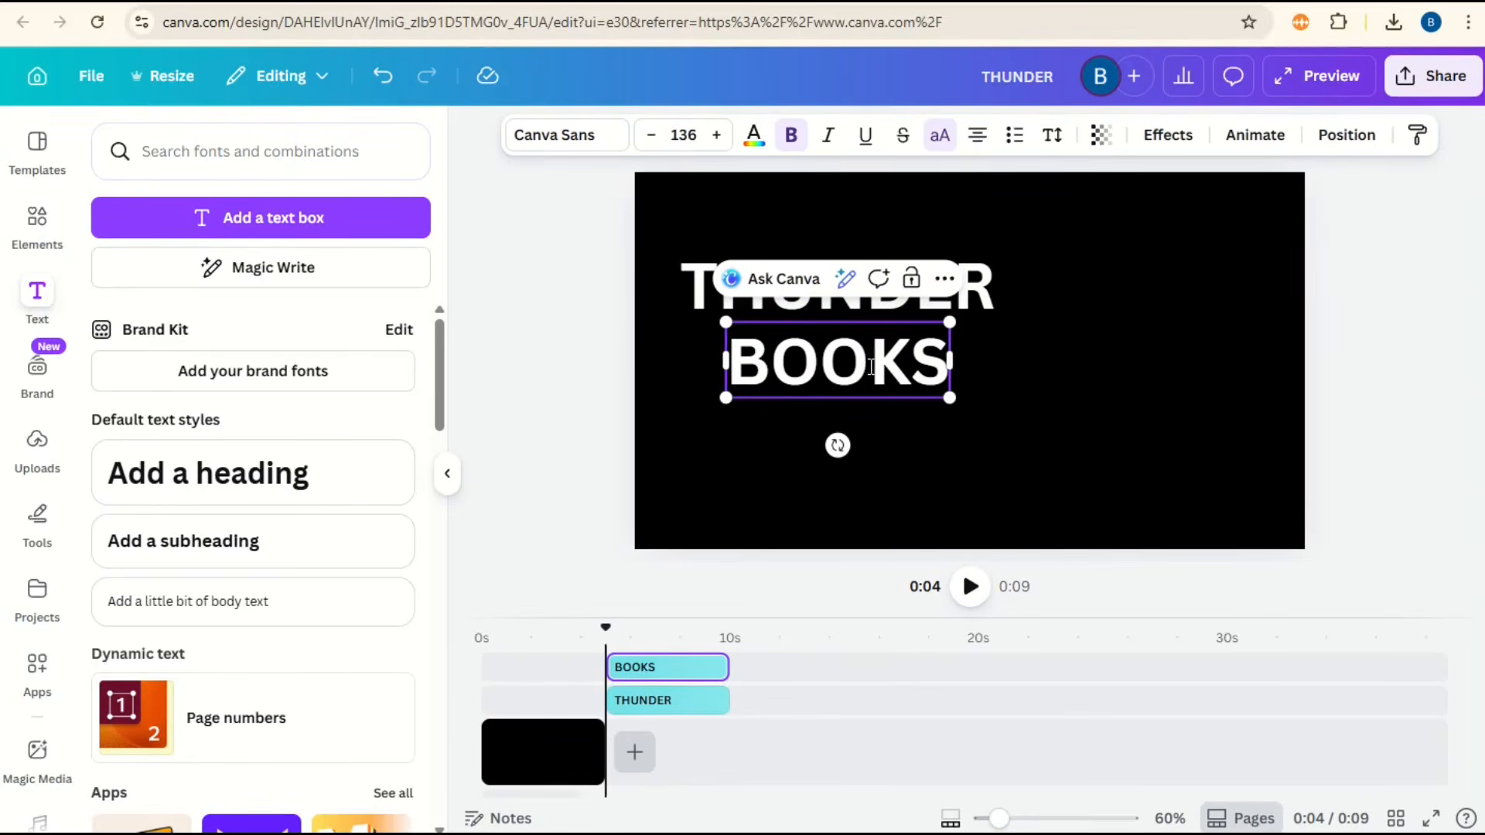
{"action": "left_click_drag", "start_coordinate": [898, 368], "coordinate": [853, 369]}
{"action": "left_click", "coordinate": [997, 460]}
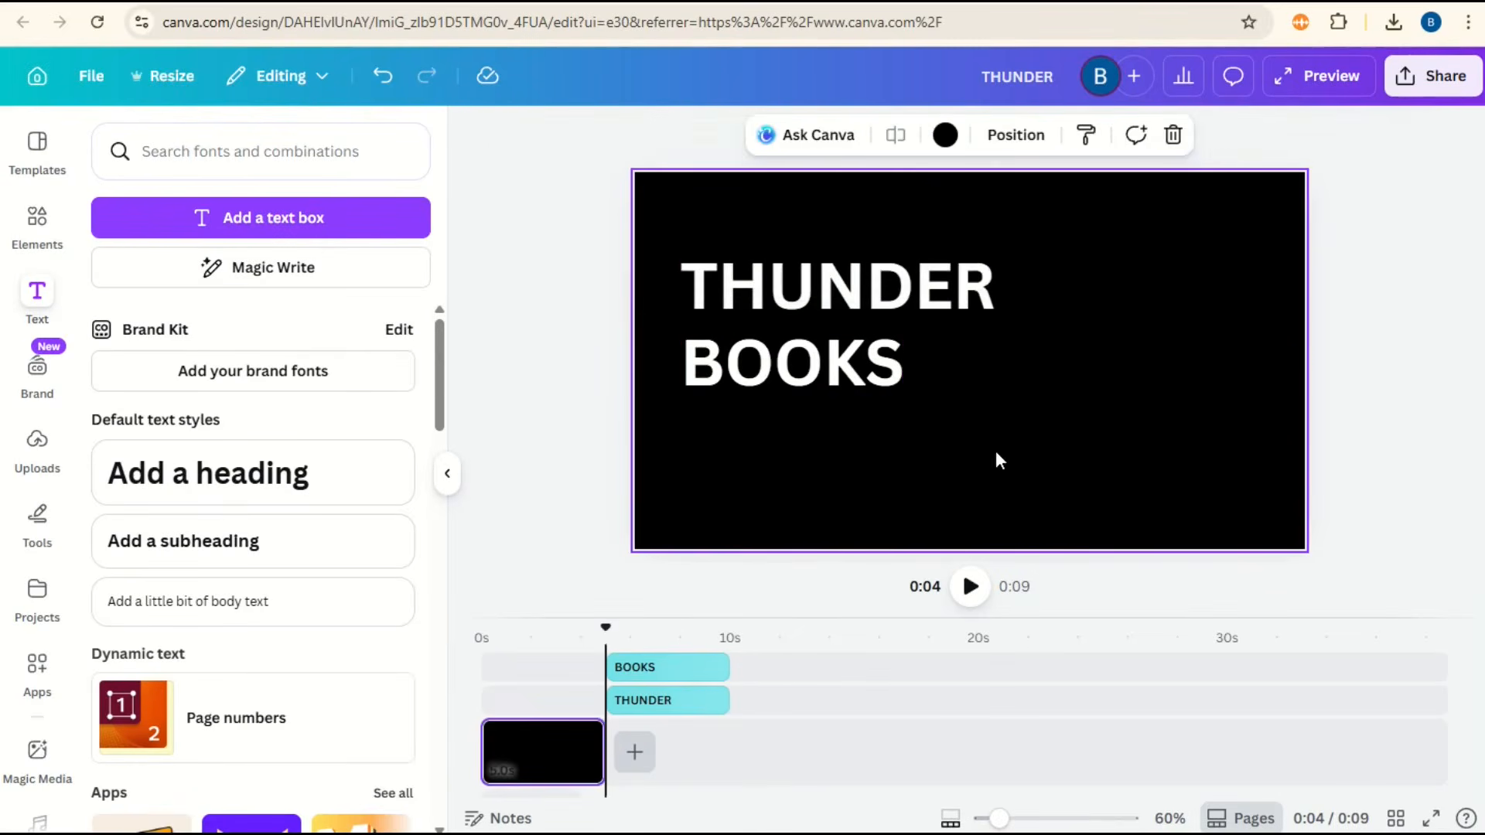
Enlarge the THUNDER and BOOKS texts together to font size 171 and shift them slightly down on the canvas
{"action": "left_click_drag", "start_coordinate": [1024, 291], "coordinate": [729, 441]}
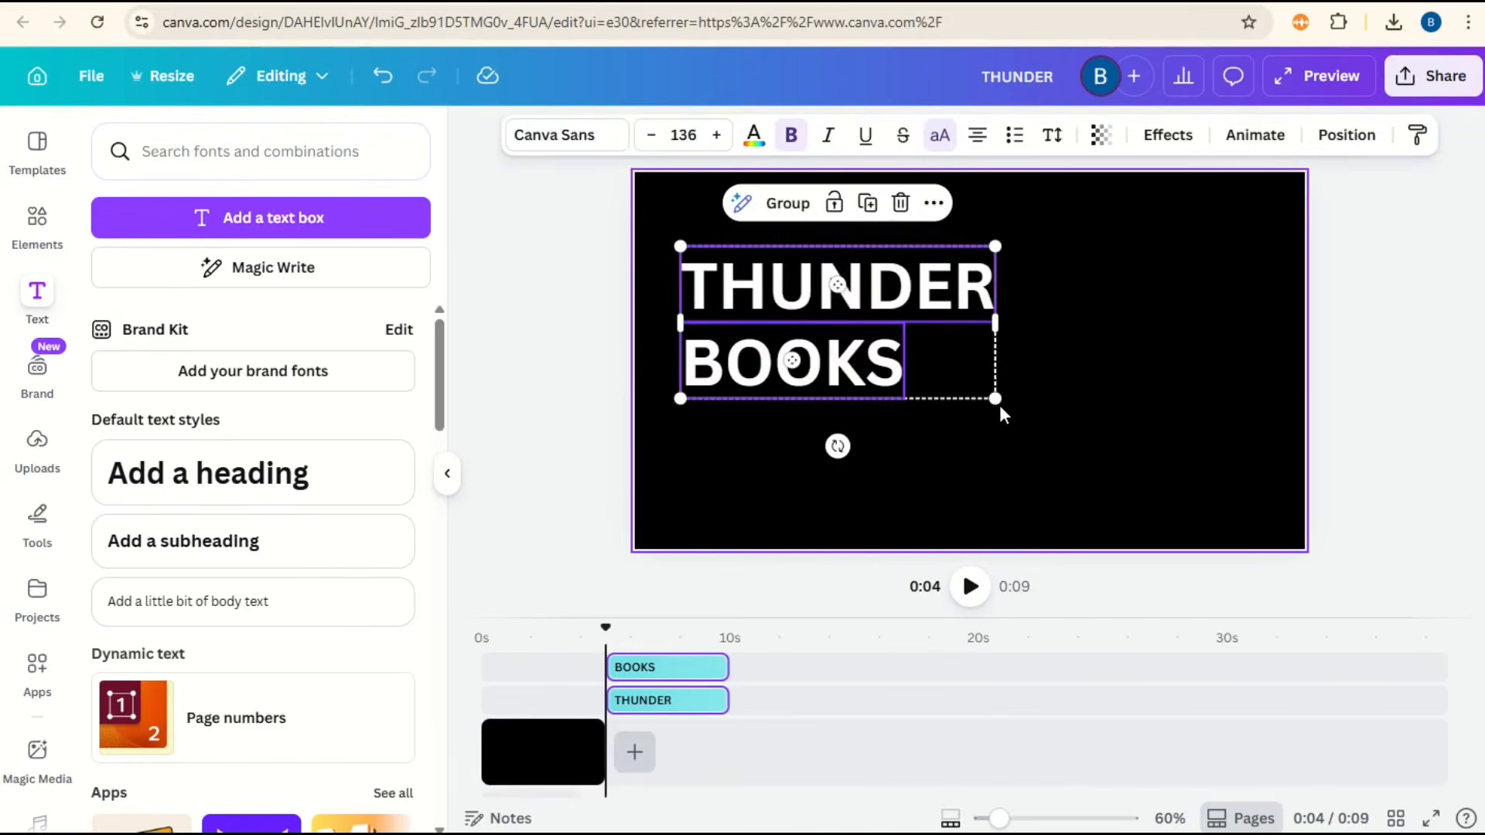
{"action": "left_click_drag", "start_coordinate": [996, 399], "coordinate": [1065, 459]}
{"action": "left_click", "coordinate": [1065, 459]}
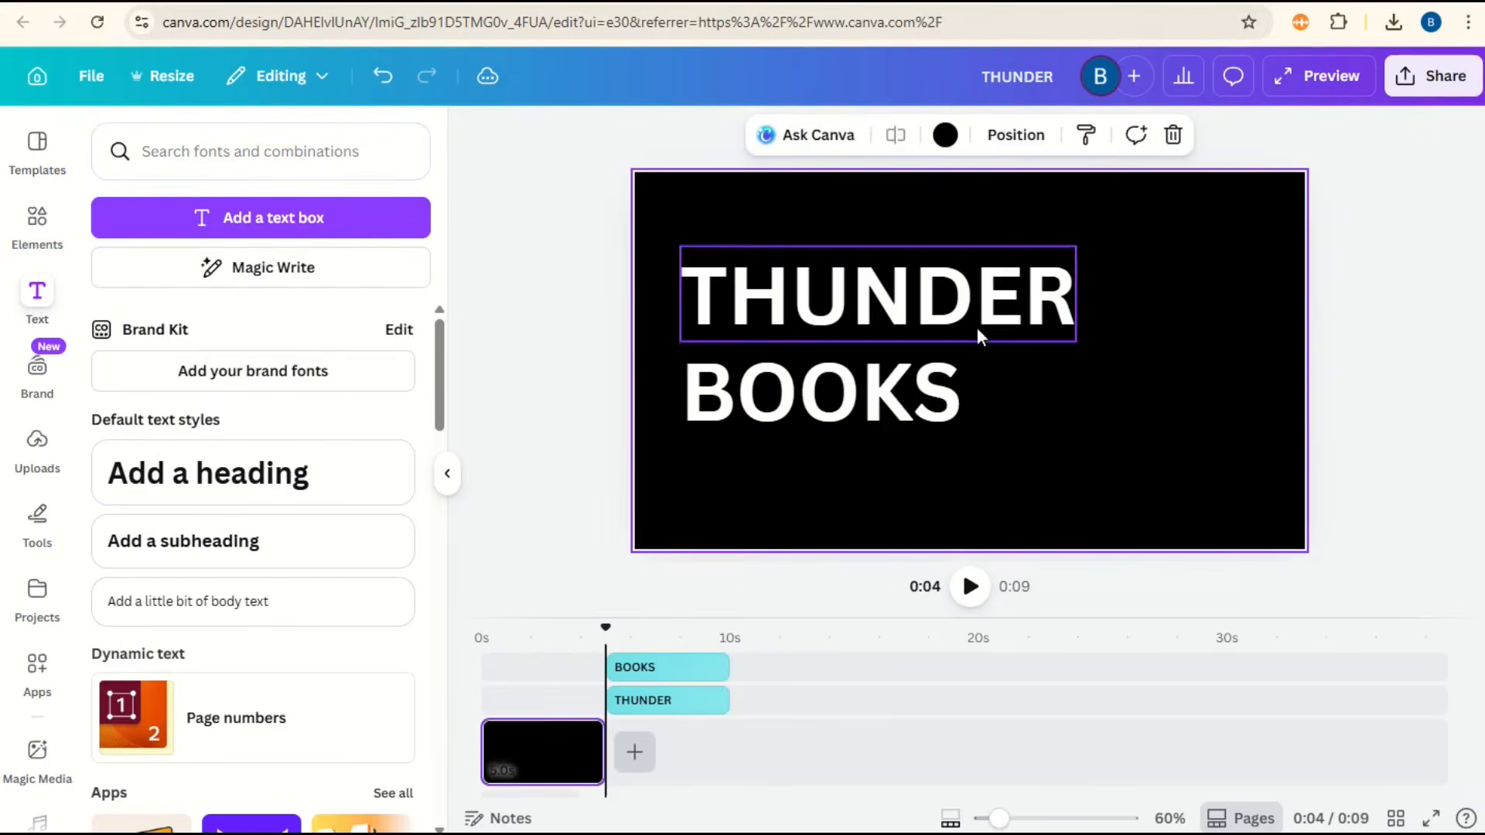
{"action": "left_click_drag", "start_coordinate": [1122, 267], "coordinate": [901, 423]}
{"action": "left_click_drag", "start_coordinate": [920, 310], "coordinate": [920, 320]}
{"action": "left_click", "coordinate": [1176, 322]}
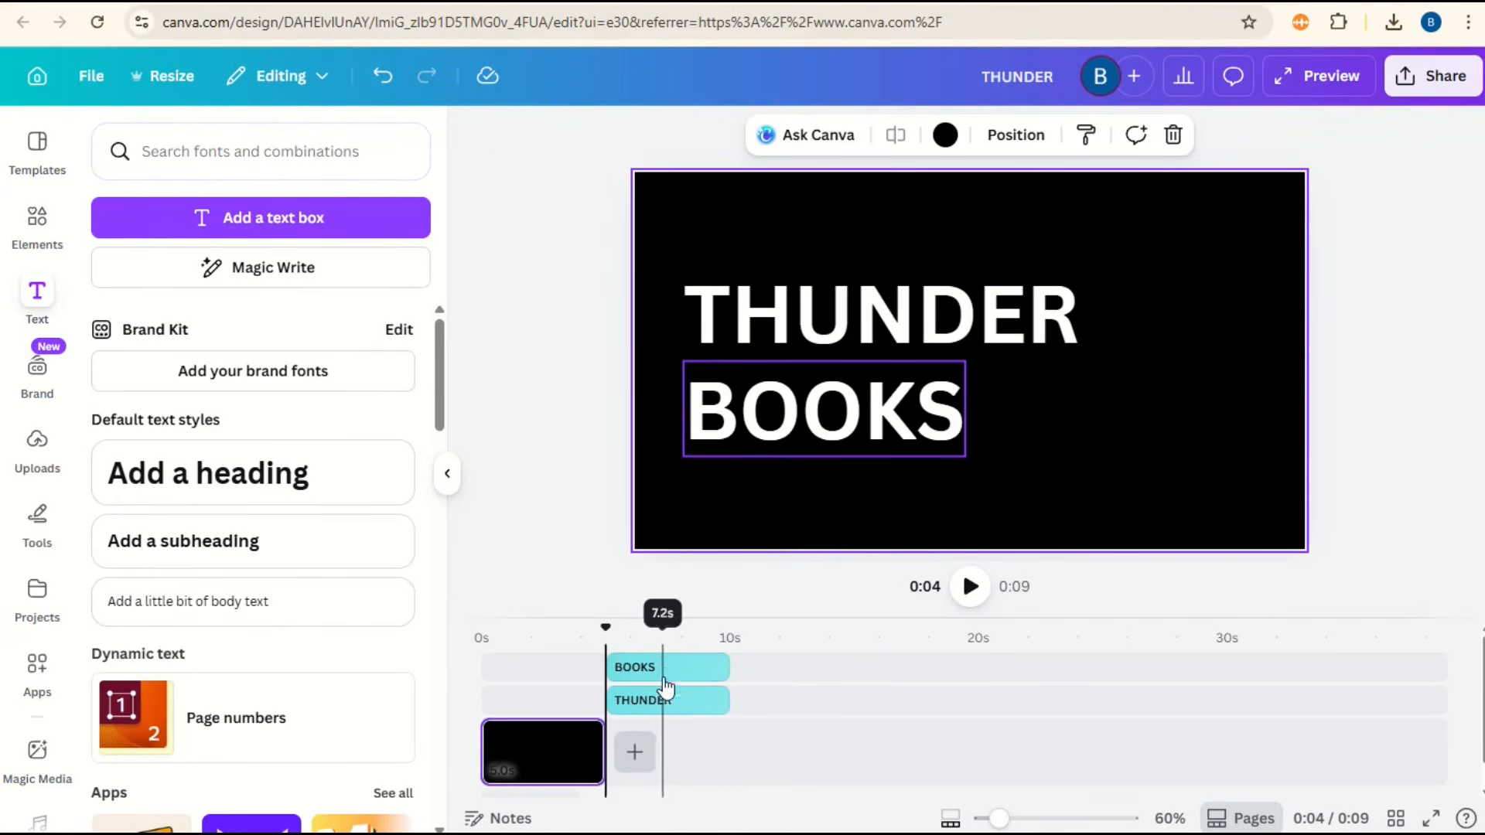
Move both text clips to the start of the timeline and give THUNDER the Block animation on enter only
{"action": "left_click_drag", "start_coordinate": [671, 678], "coordinate": [557, 700]}
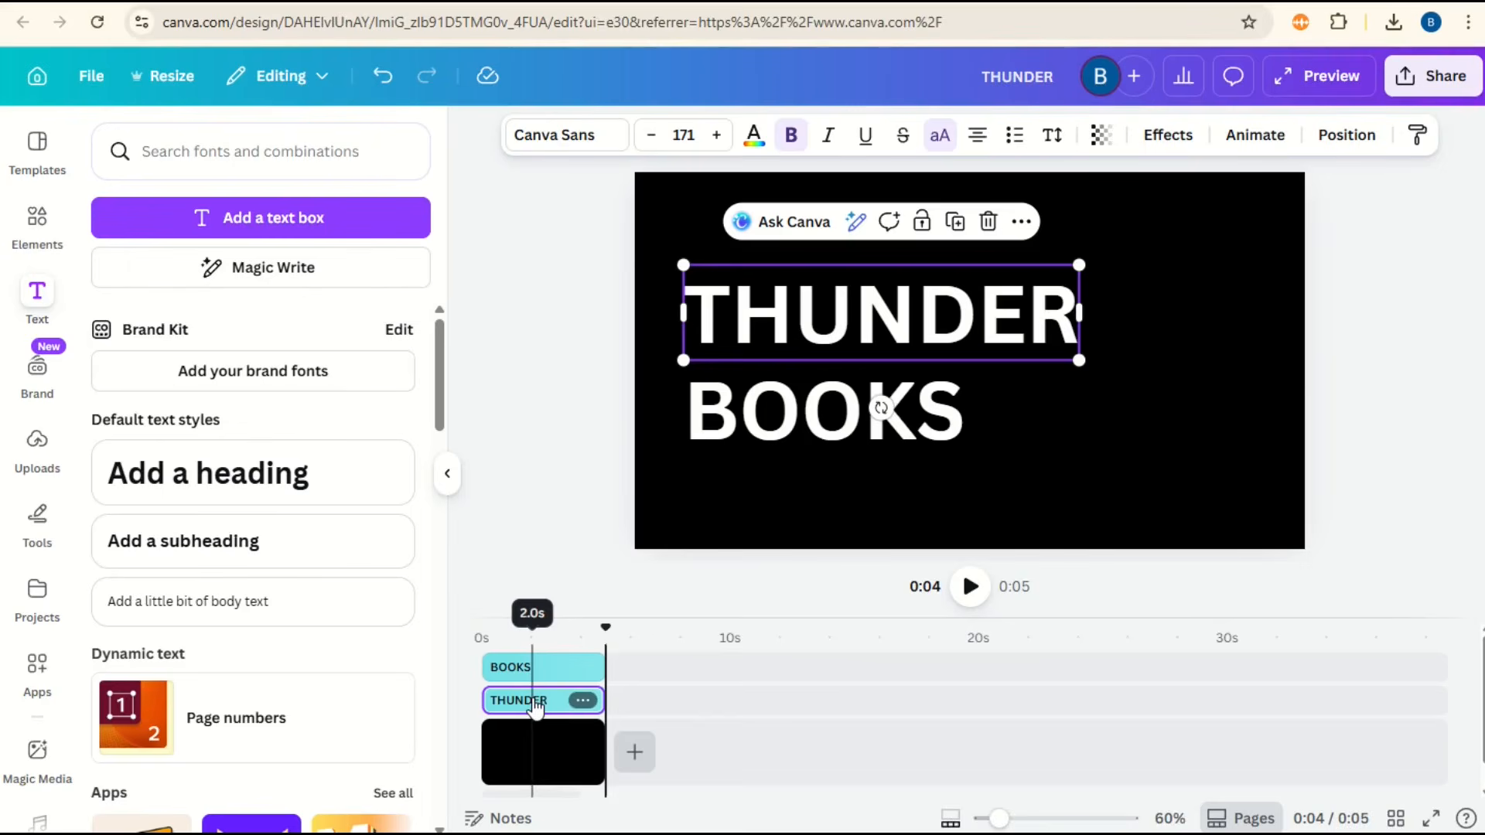
{"action": "left_click", "coordinate": [1257, 135]}
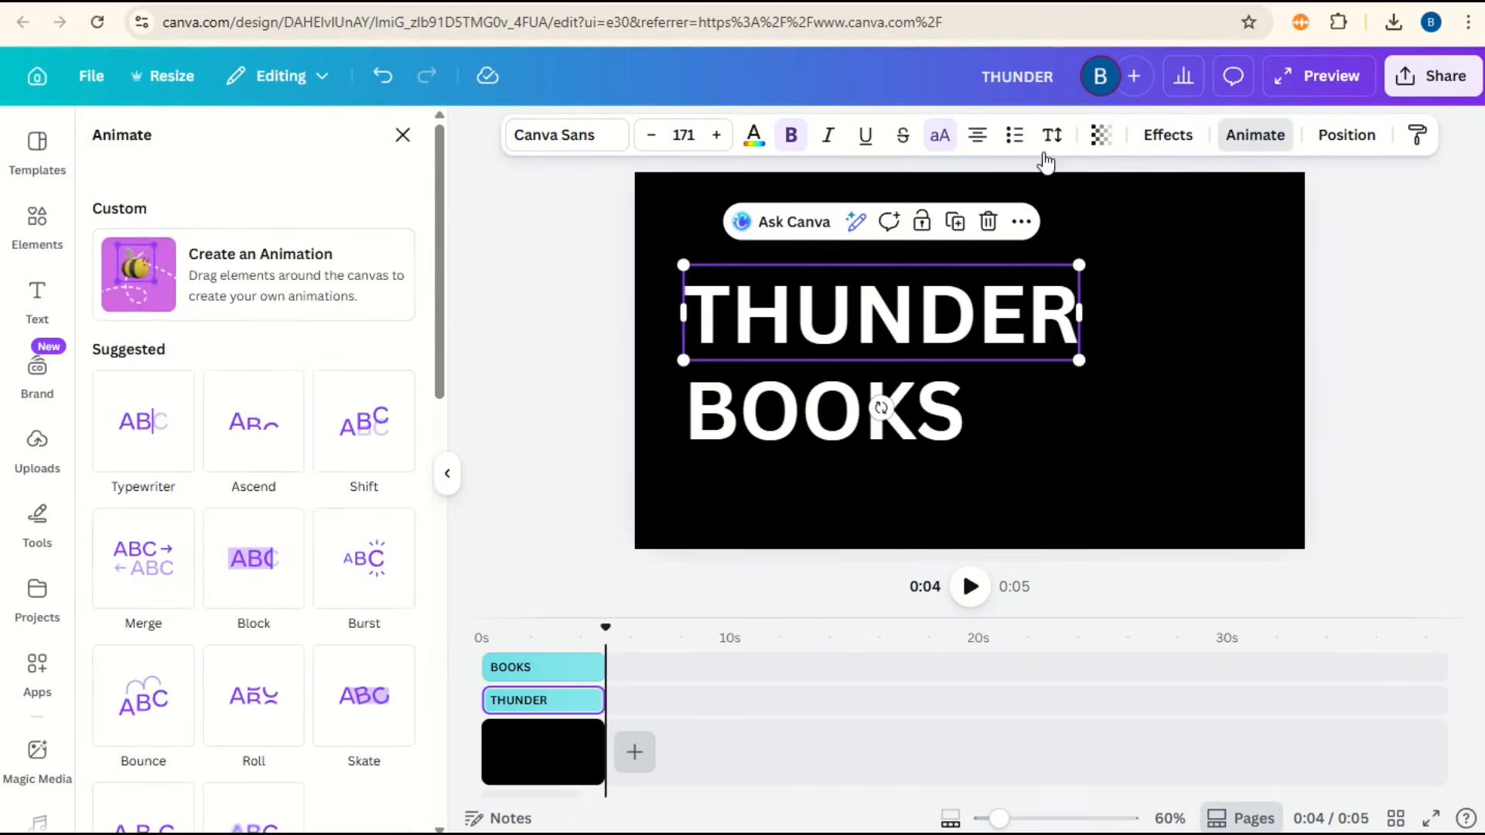
{"action": "left_click", "coordinate": [246, 573]}
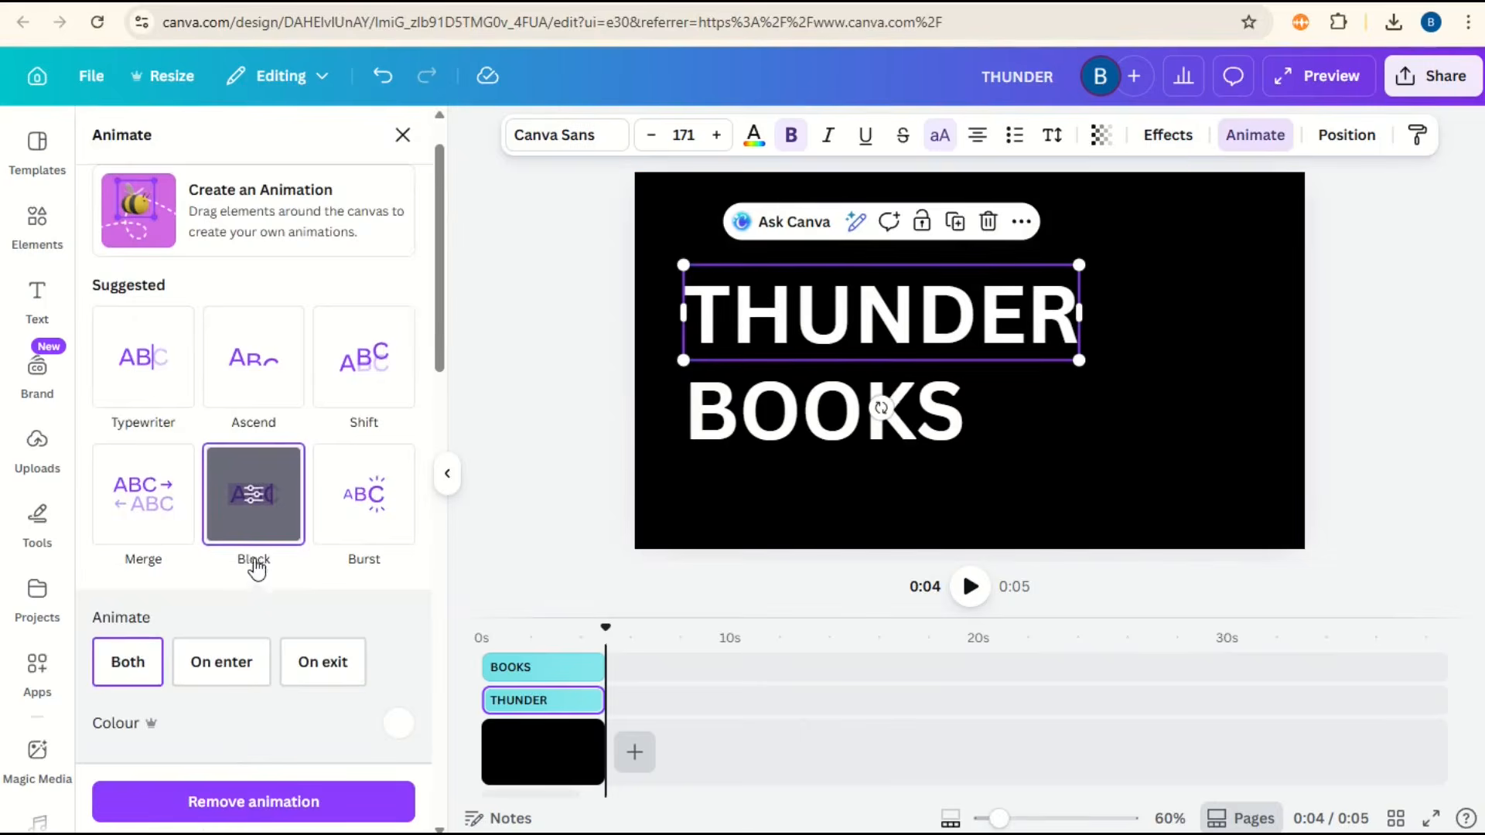
{"action": "scroll", "coordinate": [249, 534], "scroll_direction": "down", "scroll_amount": 3}
{"action": "left_click", "coordinate": [220, 456]}
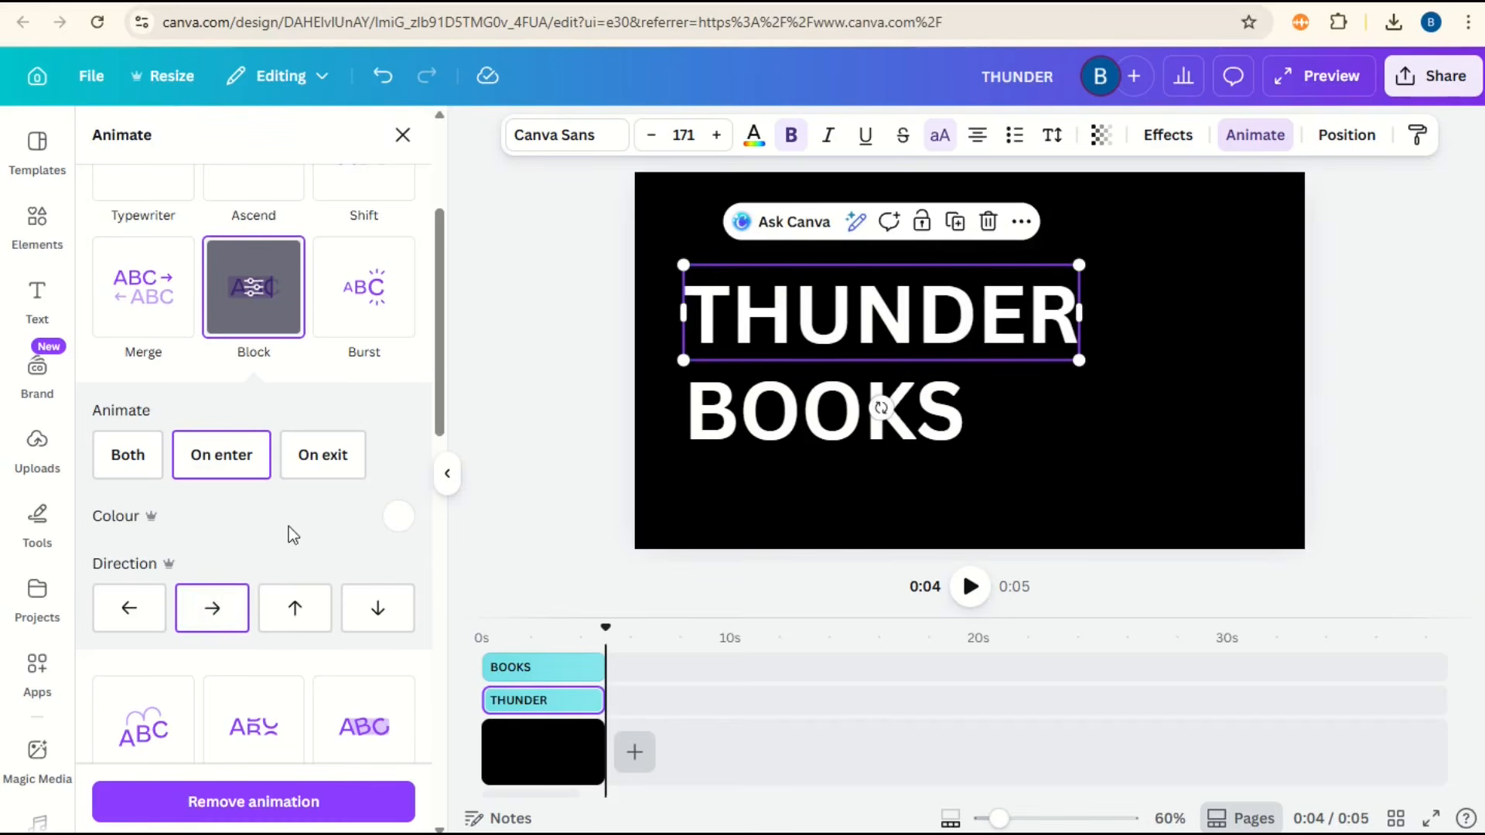
Apply the Block animation to the BOOKS text on enter only
{"action": "left_click", "coordinate": [762, 422]}
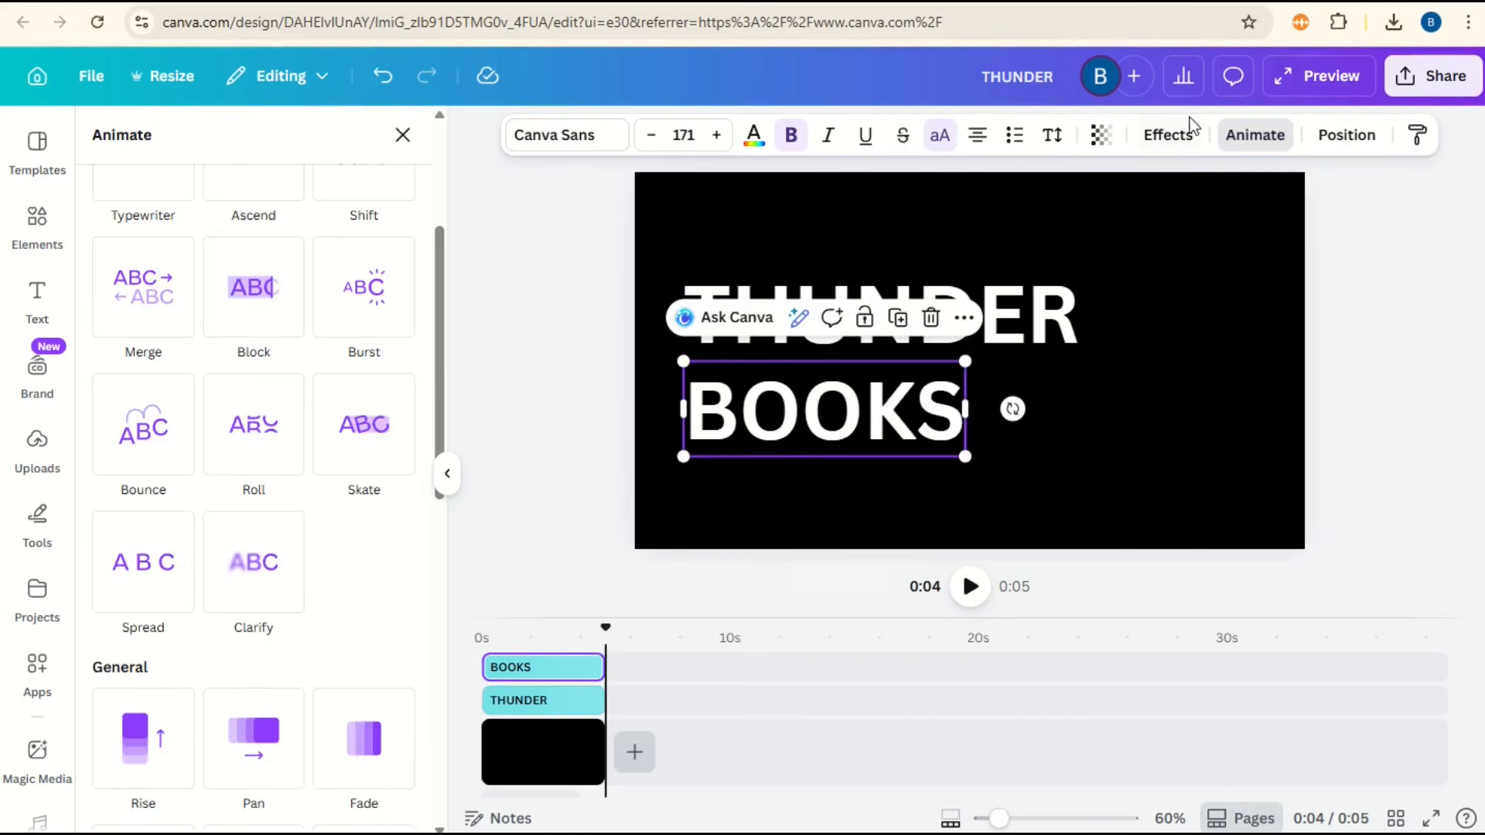
{"action": "left_click", "coordinate": [254, 307]}
{"action": "left_click", "coordinate": [231, 464]}
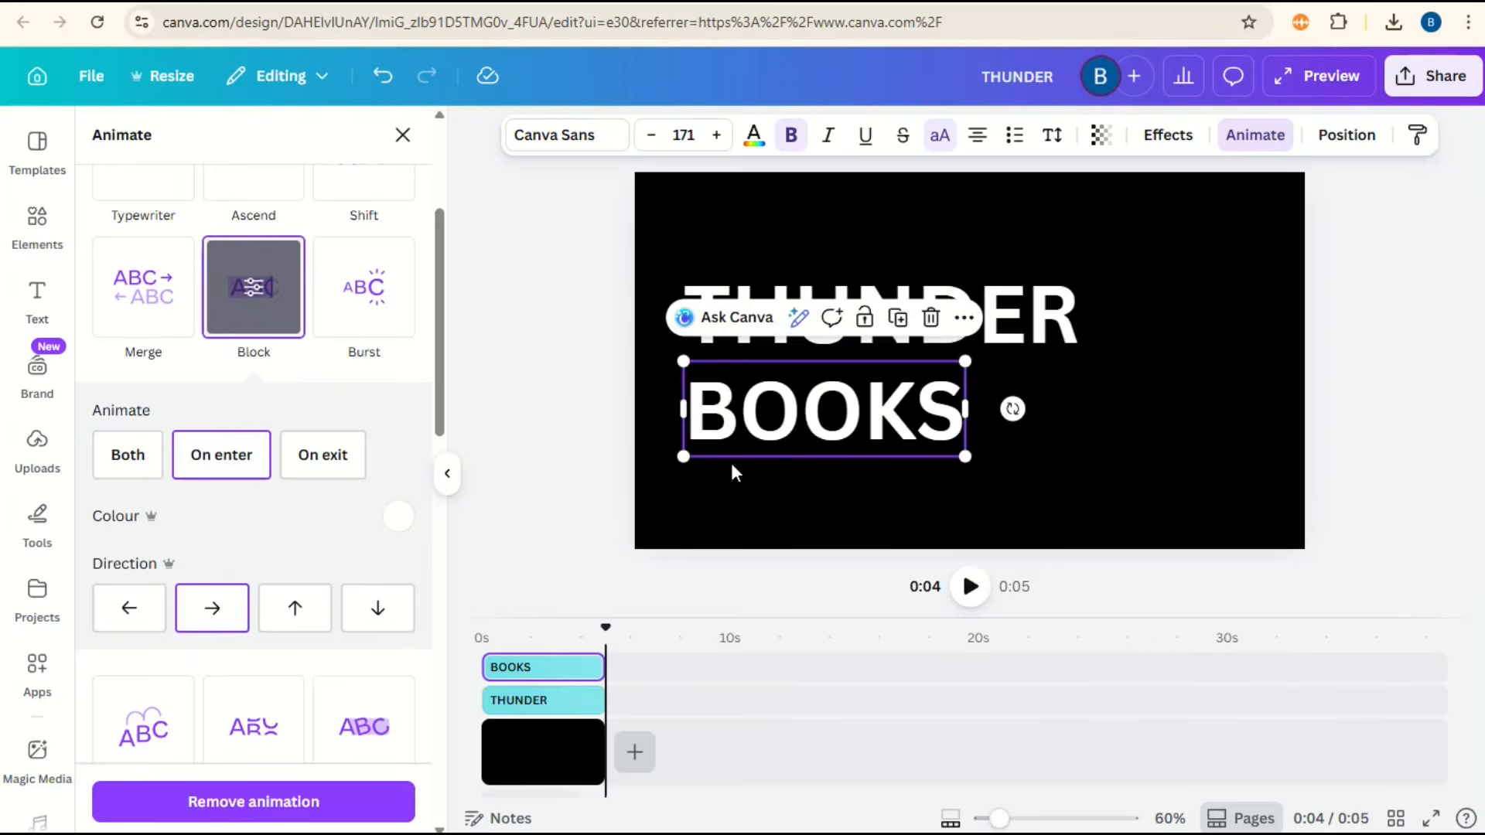
{"action": "left_click", "coordinate": [614, 439]}
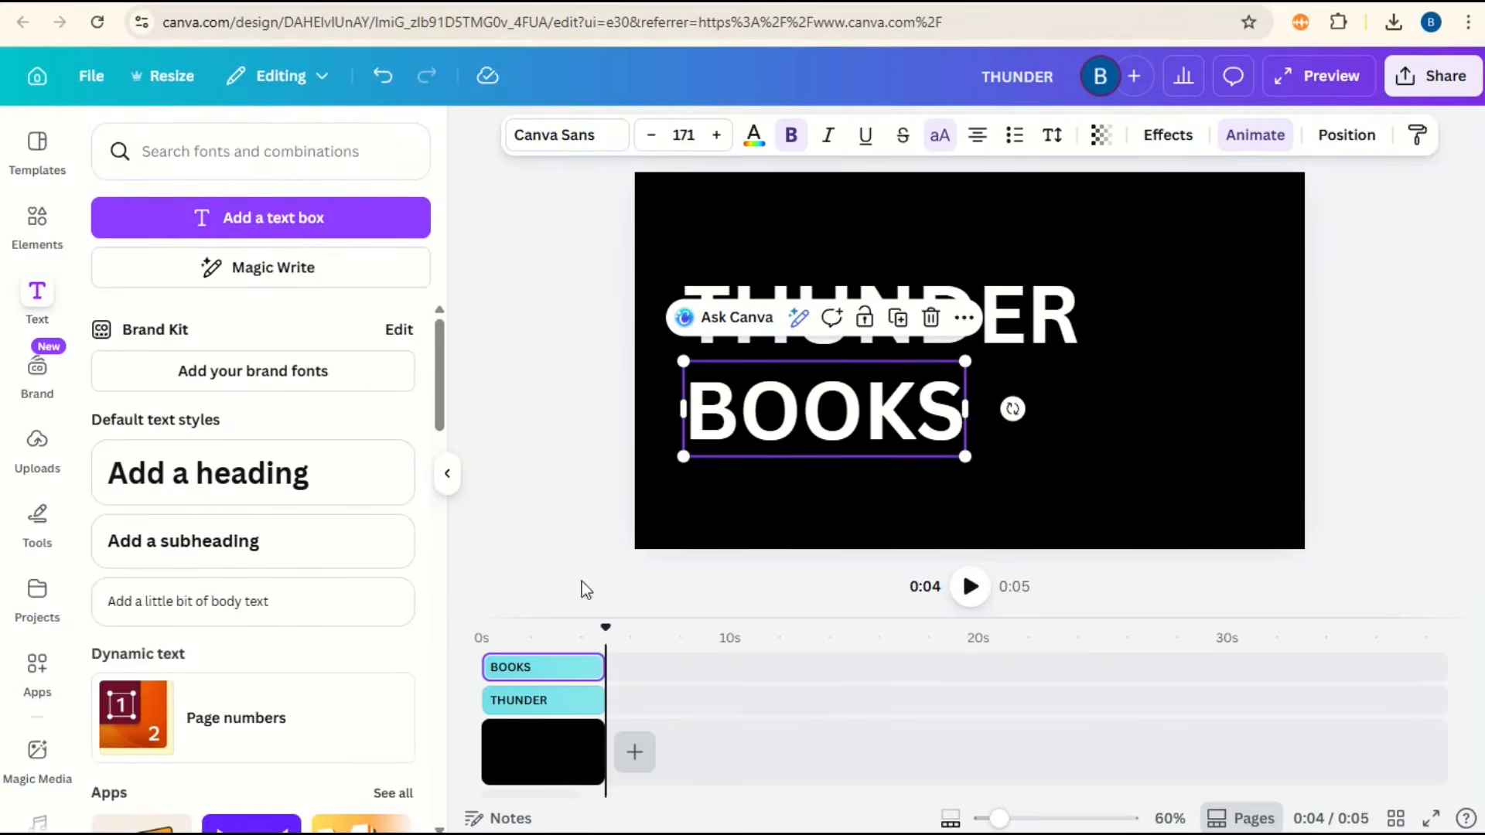
Trim the beginnings of the BOOKS and THUNDER clips so both start at about 0.2 s
{"action": "left_click_drag", "start_coordinate": [492, 666], "coordinate": [491, 702]}
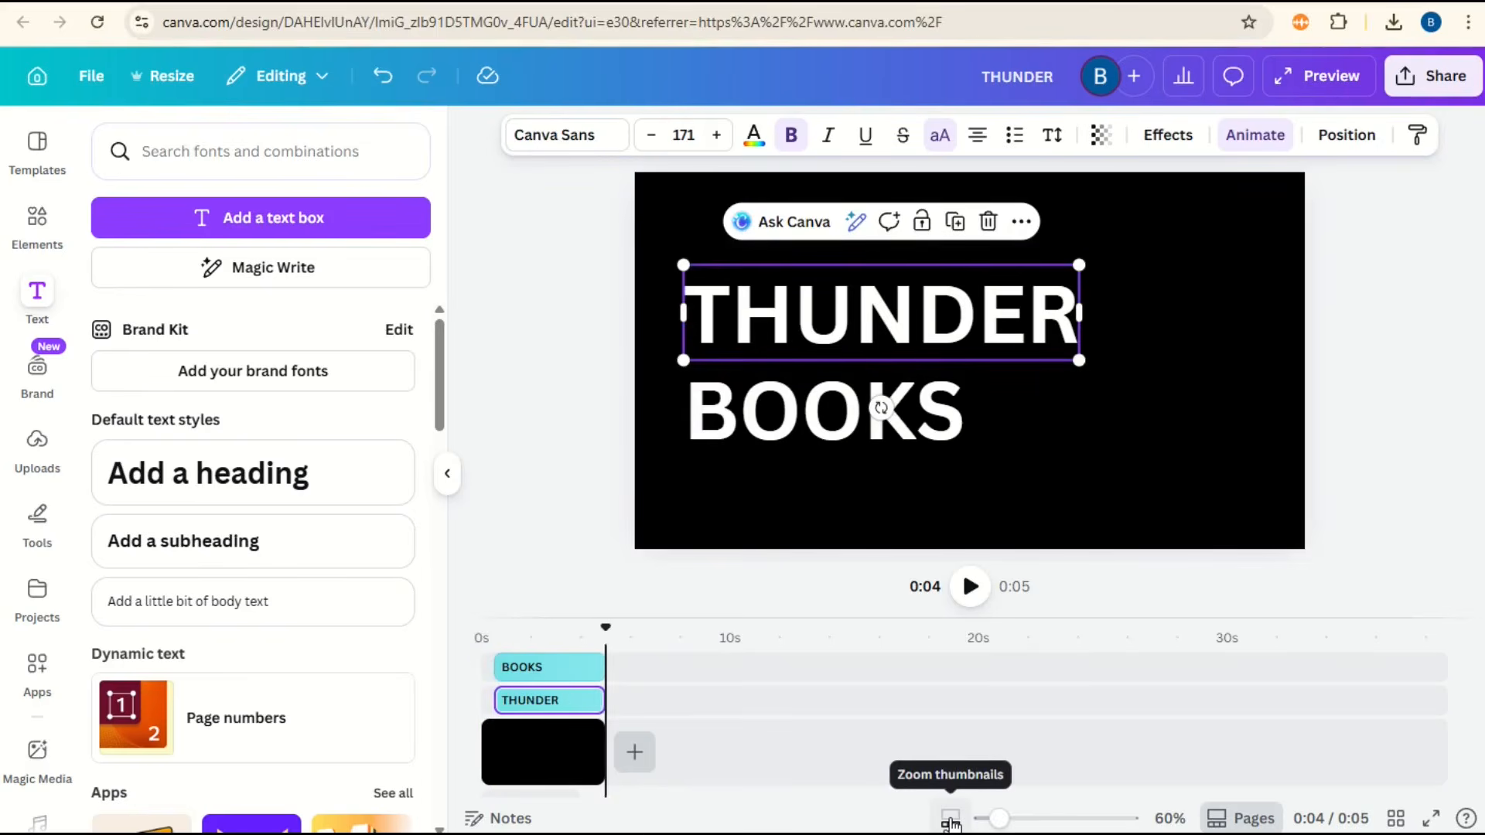
{"action": "left_click_drag", "start_coordinate": [1003, 826], "coordinate": [1079, 823]}
{"action": "left_click_drag", "start_coordinate": [550, 702], "coordinate": [512, 666]}
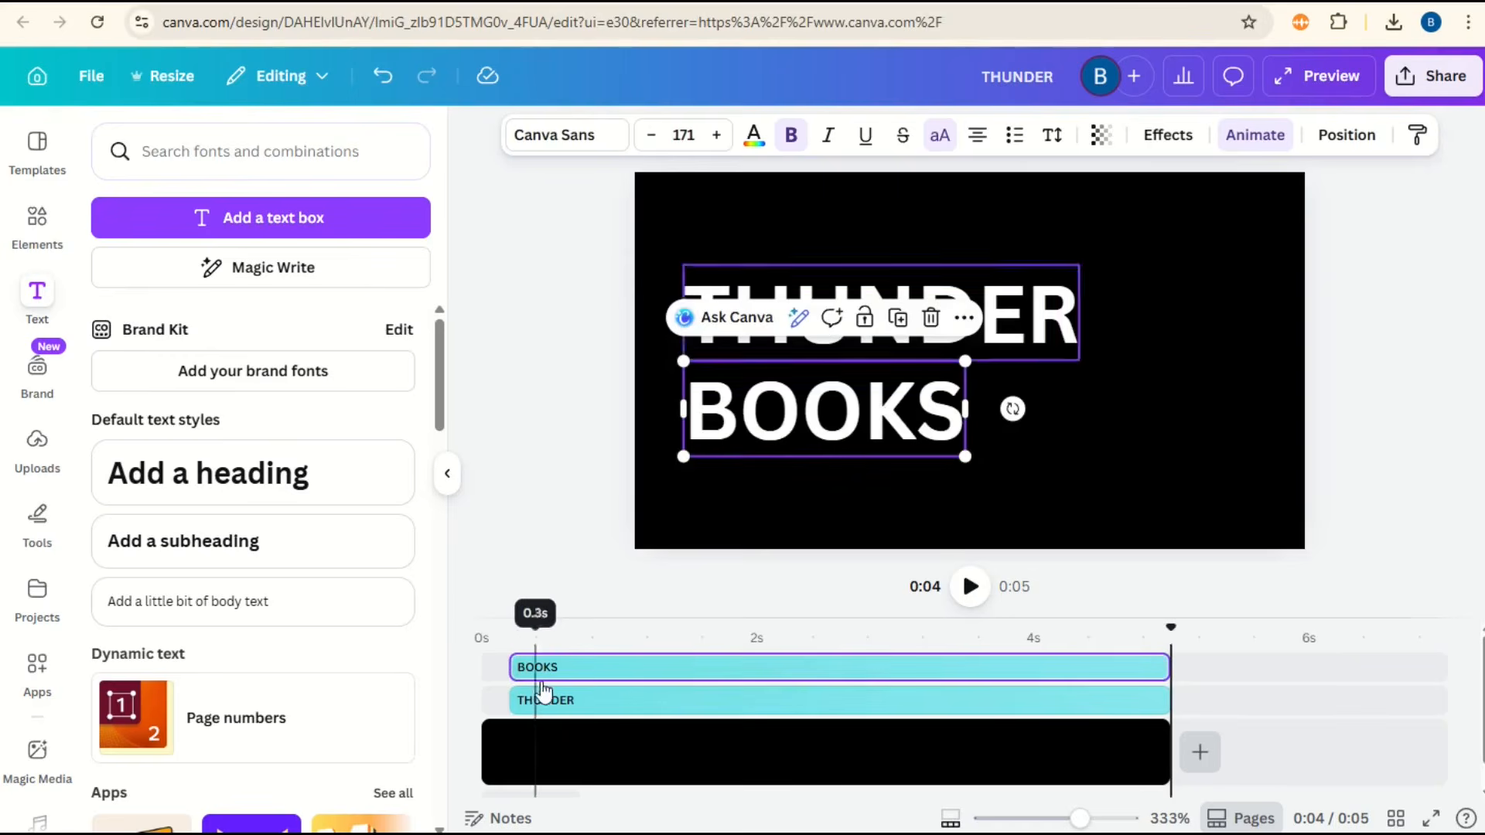
Play the video from the beginning to check the text entrance animation
{"action": "left_click", "coordinate": [479, 629]}
{"action": "left_click", "coordinate": [479, 629]}
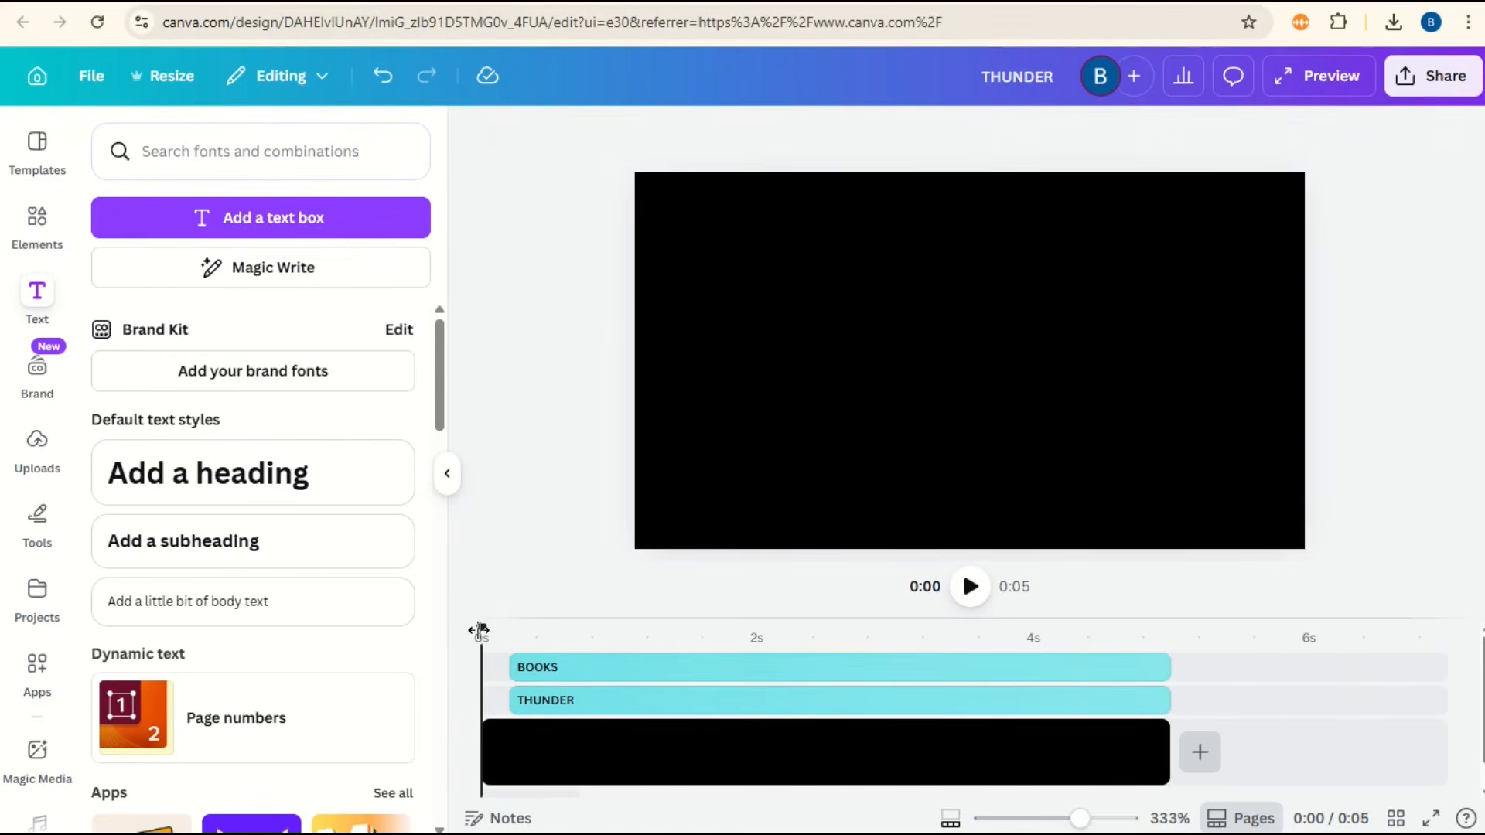
{"action": "left_click", "coordinate": [972, 590]}
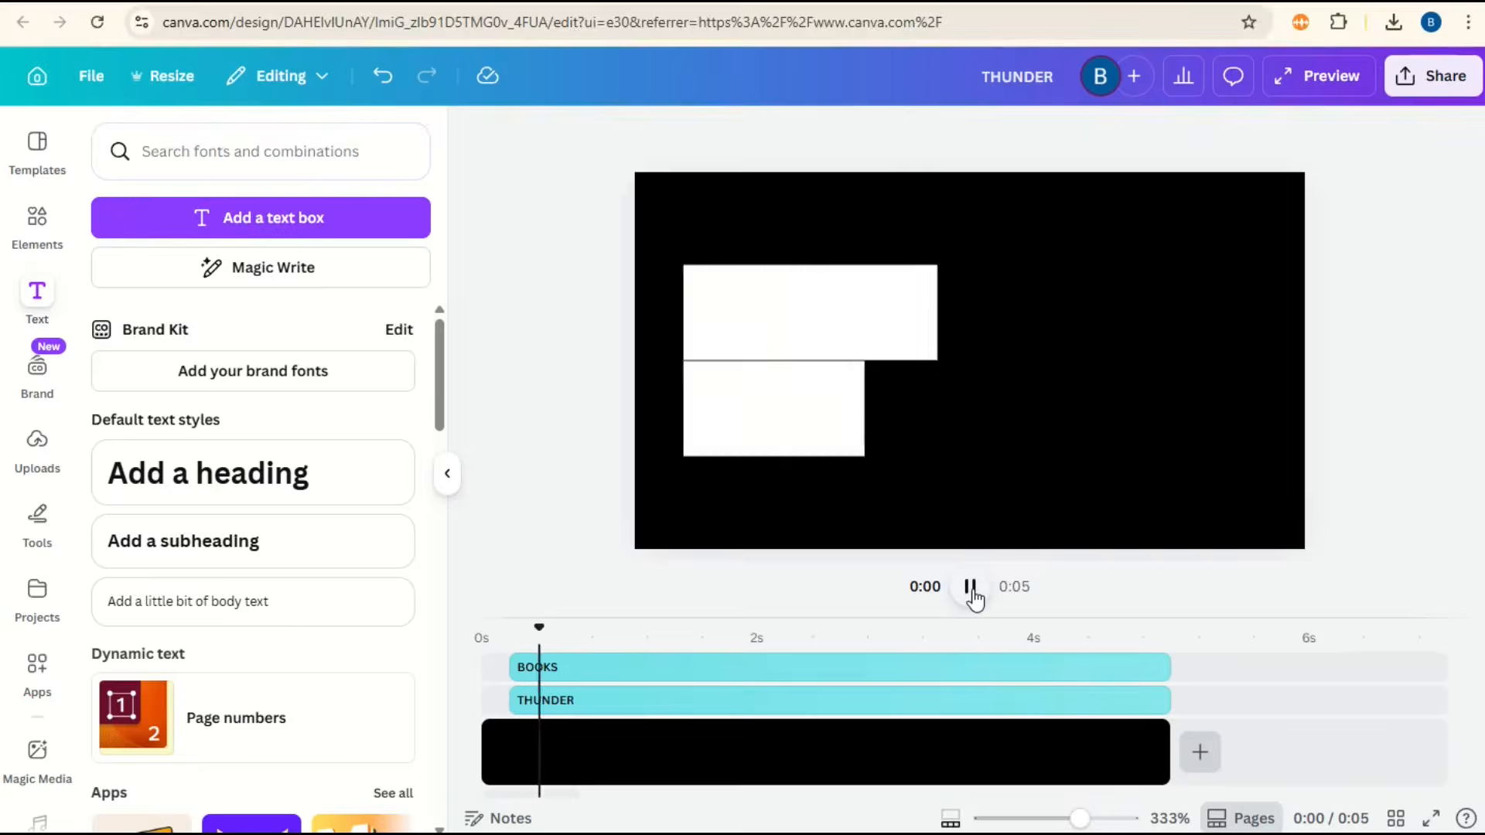
{"action": "left_click", "coordinate": [971, 589]}
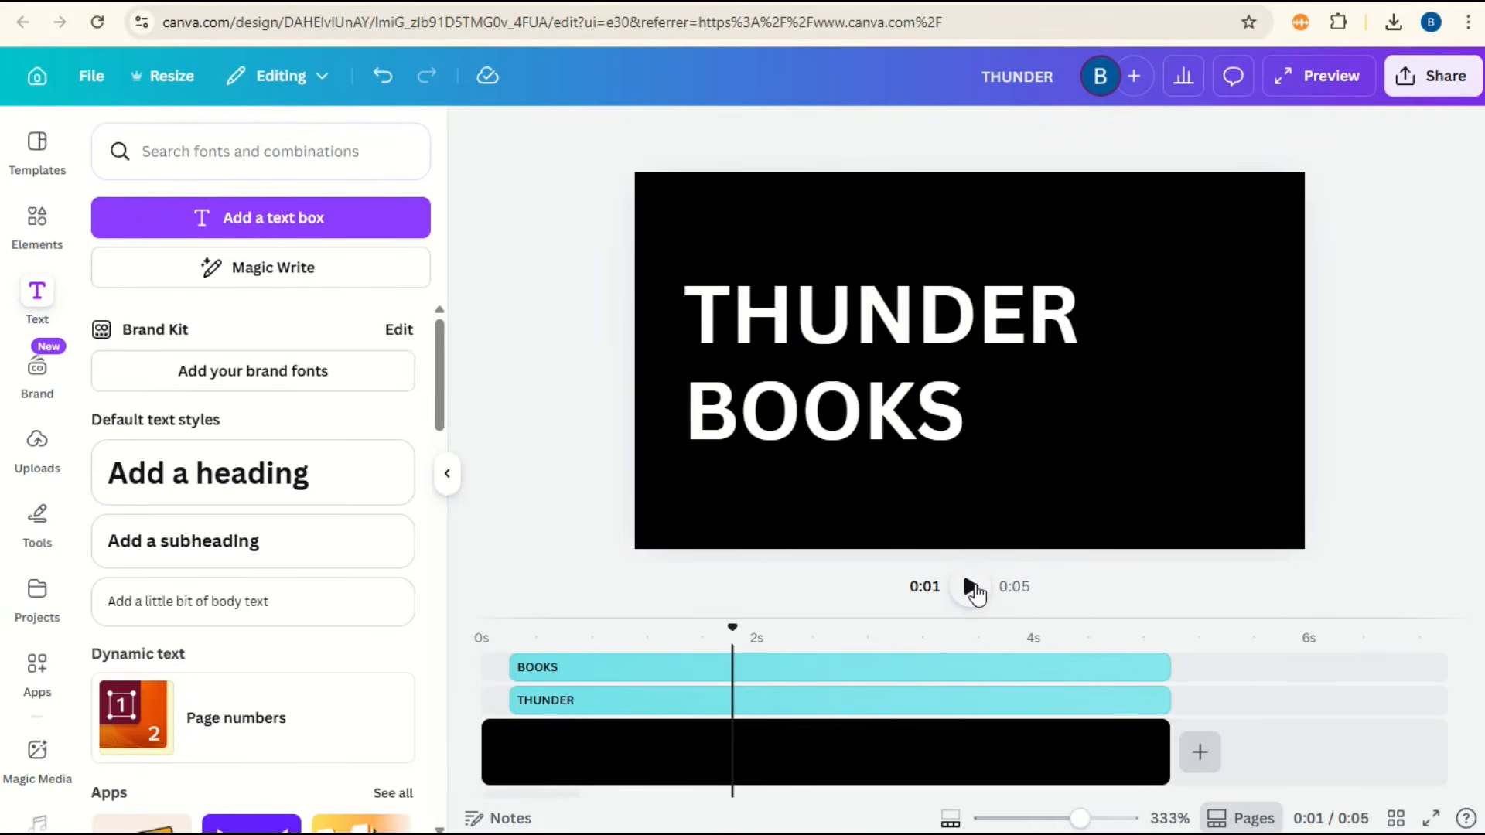
Shorten the BOOKS, THUNDER and black background clips so all three end at about 0.8 s
{"action": "left_click_drag", "start_coordinate": [733, 628], "coordinate": [603, 666]}
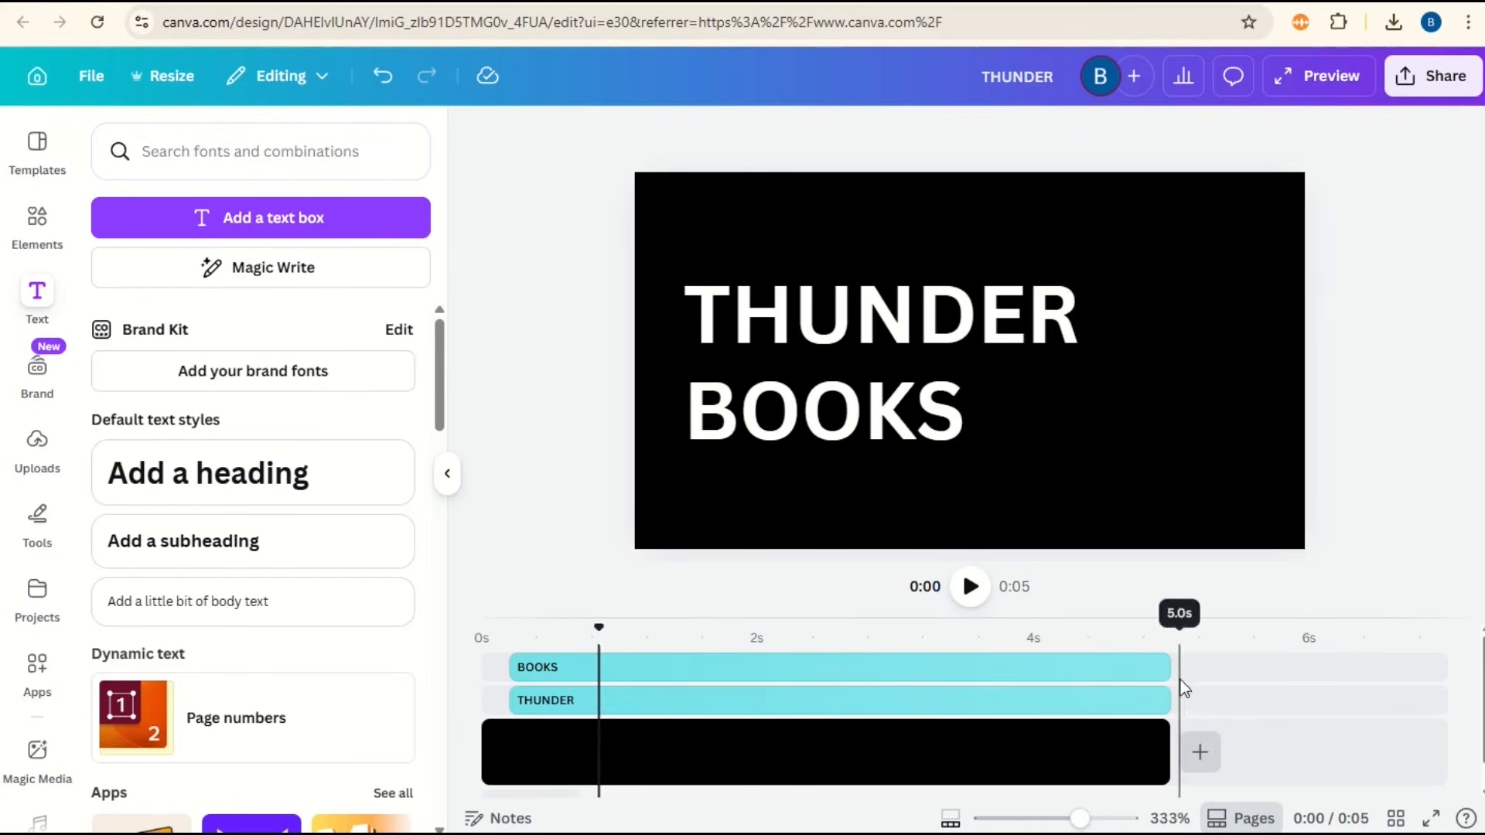
{"action": "left_click_drag", "start_coordinate": [1167, 667], "coordinate": [599, 666]}
{"action": "left_click_drag", "start_coordinate": [1169, 700], "coordinate": [599, 700]}
{"action": "left_click_drag", "start_coordinate": [1168, 753], "coordinate": [600, 748]}
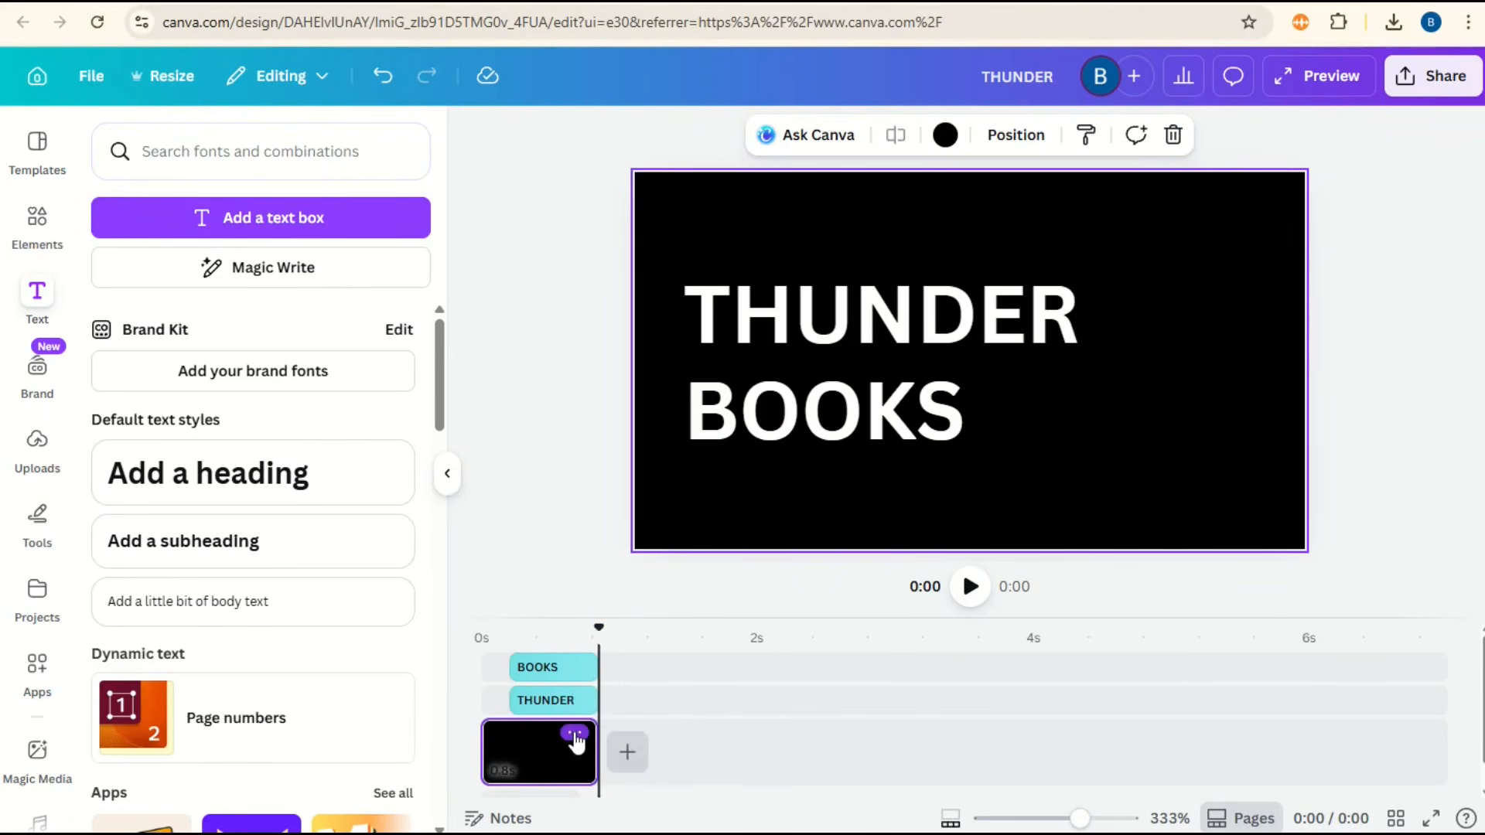
Duplicate the 0.8 s black background clip on the timeline
{"action": "left_click", "coordinate": [576, 735]}
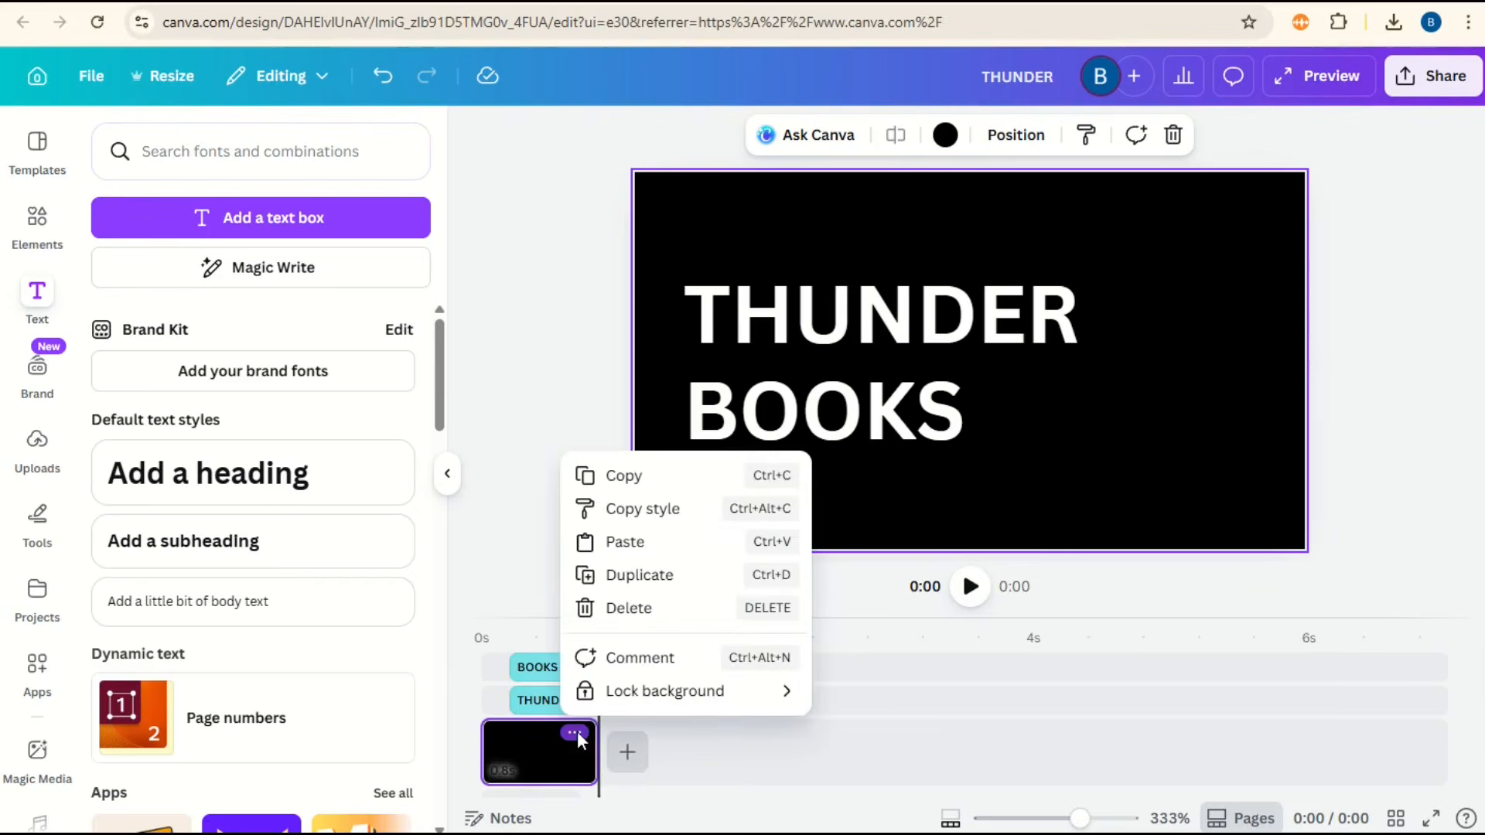
{"action": "left_click", "coordinate": [673, 577]}
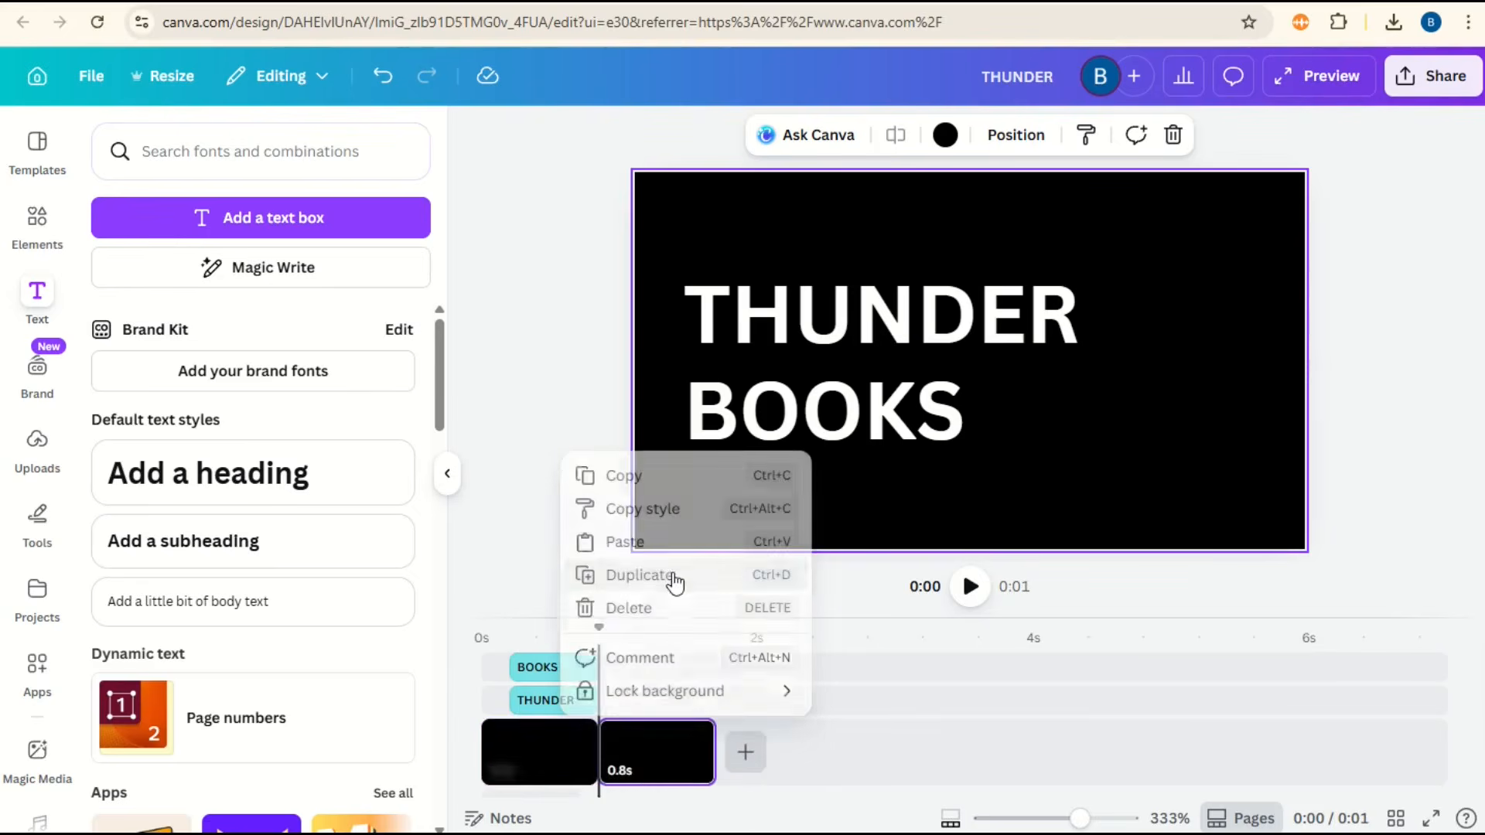
Duplicate the BOOKS clip and place the copy right after the original, at the start of the second black background clip
{"action": "left_click", "coordinate": [662, 767]}
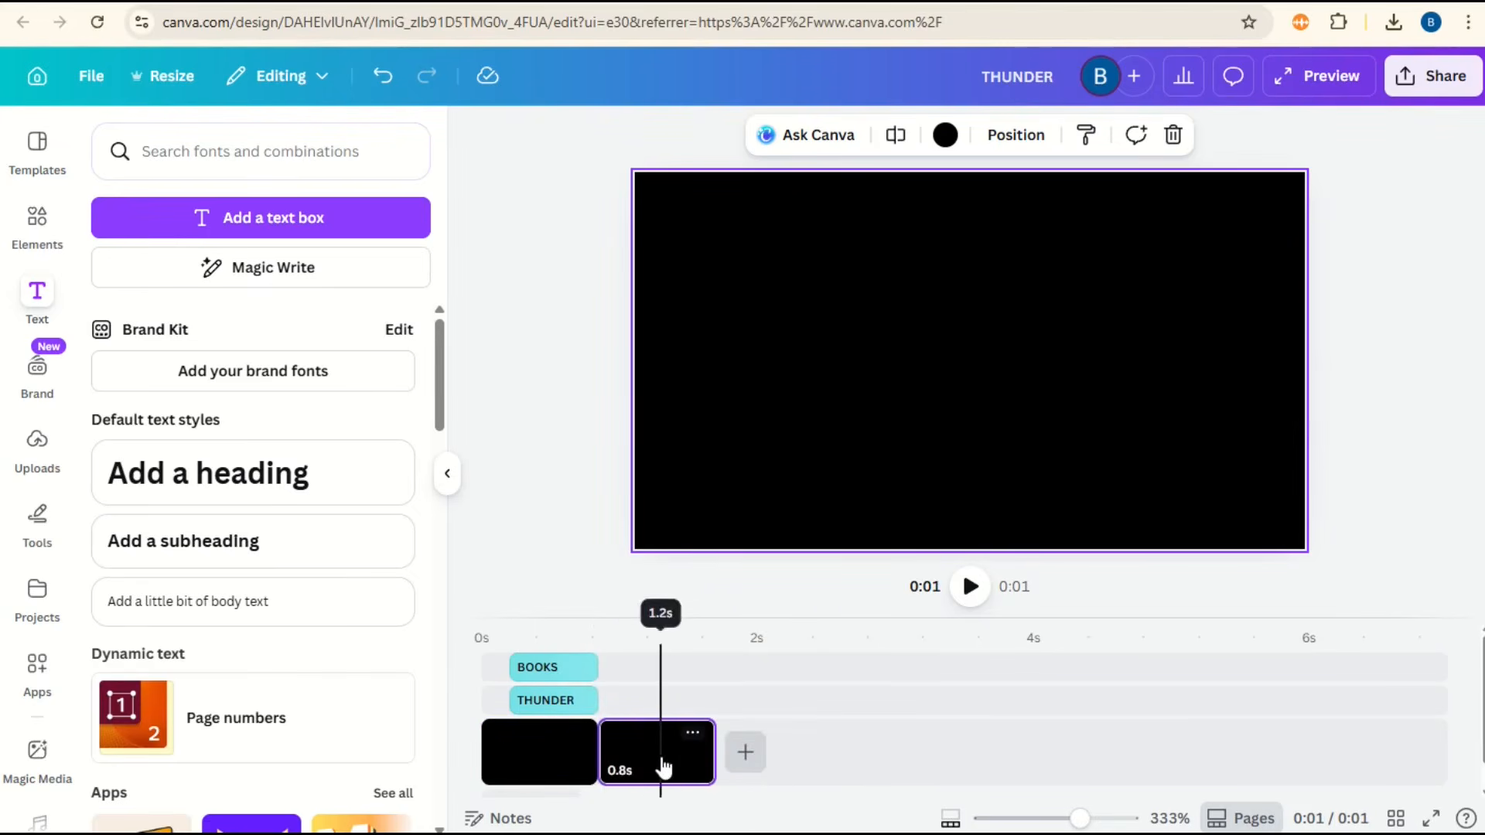
{"action": "left_click", "coordinate": [547, 674]}
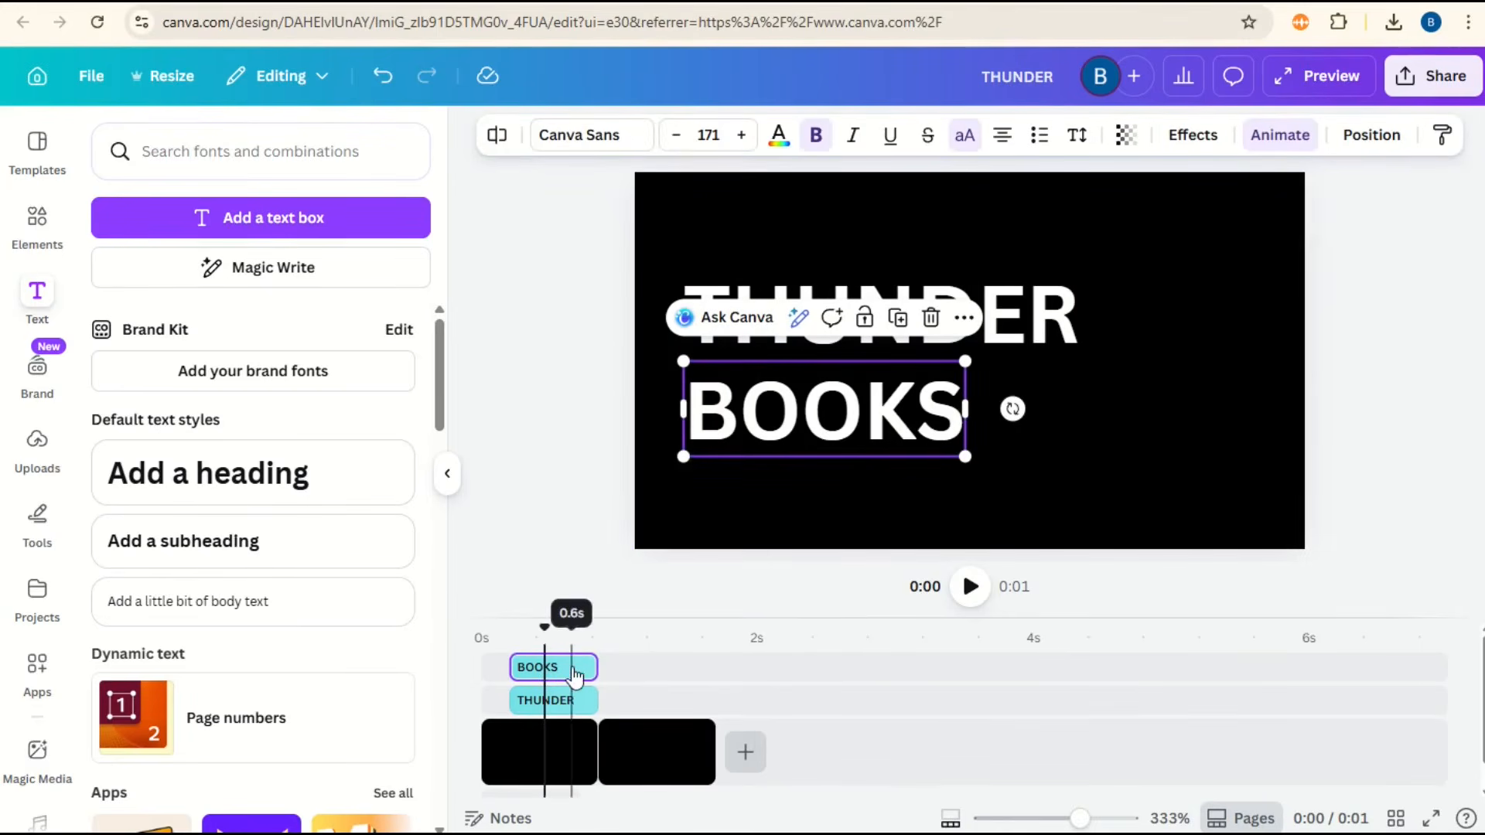
{"action": "left_click_drag", "start_coordinate": [1080, 819], "coordinate": [1124, 818]}
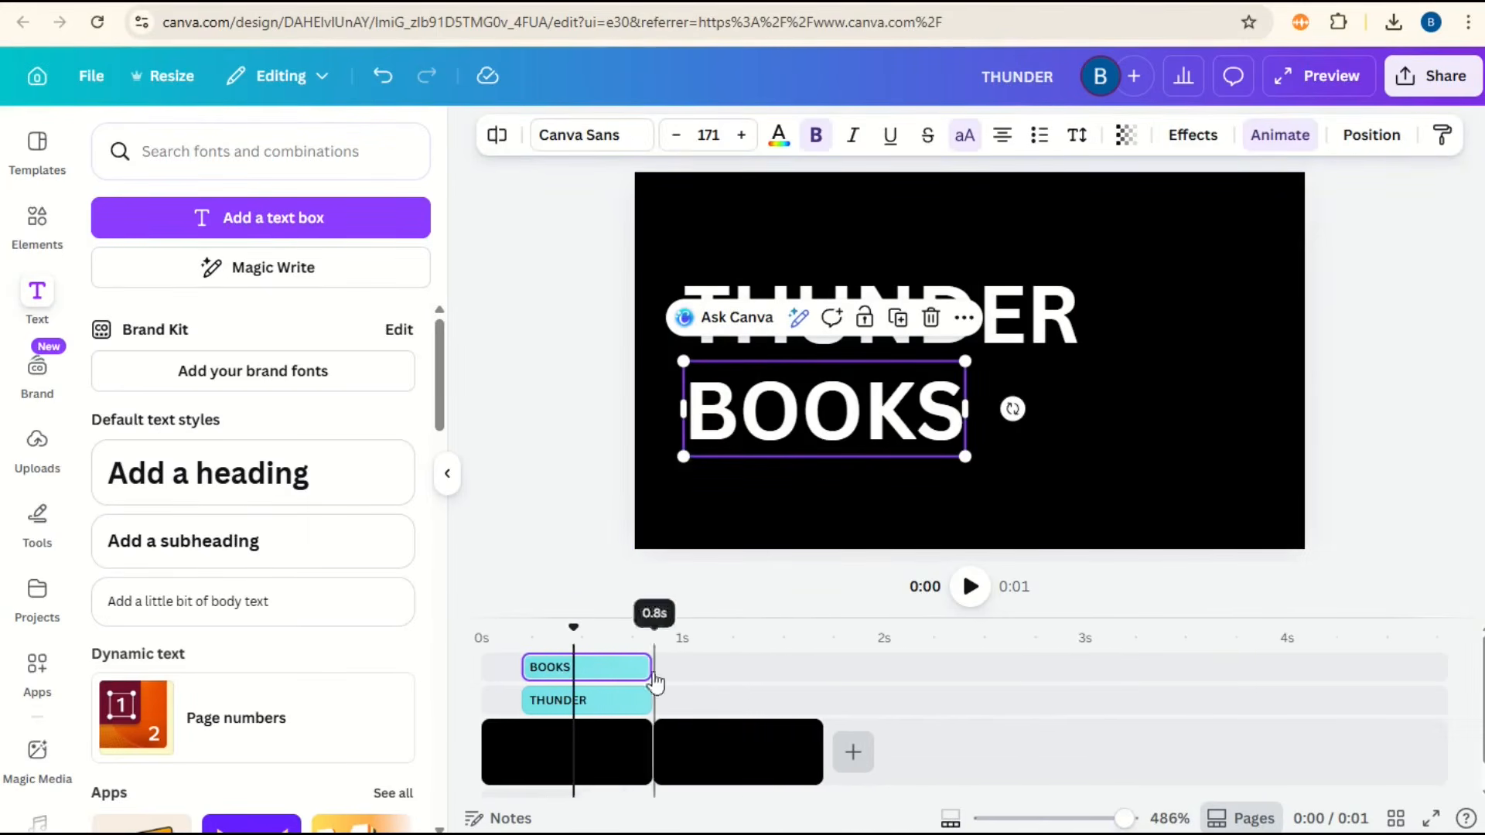
{"action": "left_click", "coordinate": [631, 668]}
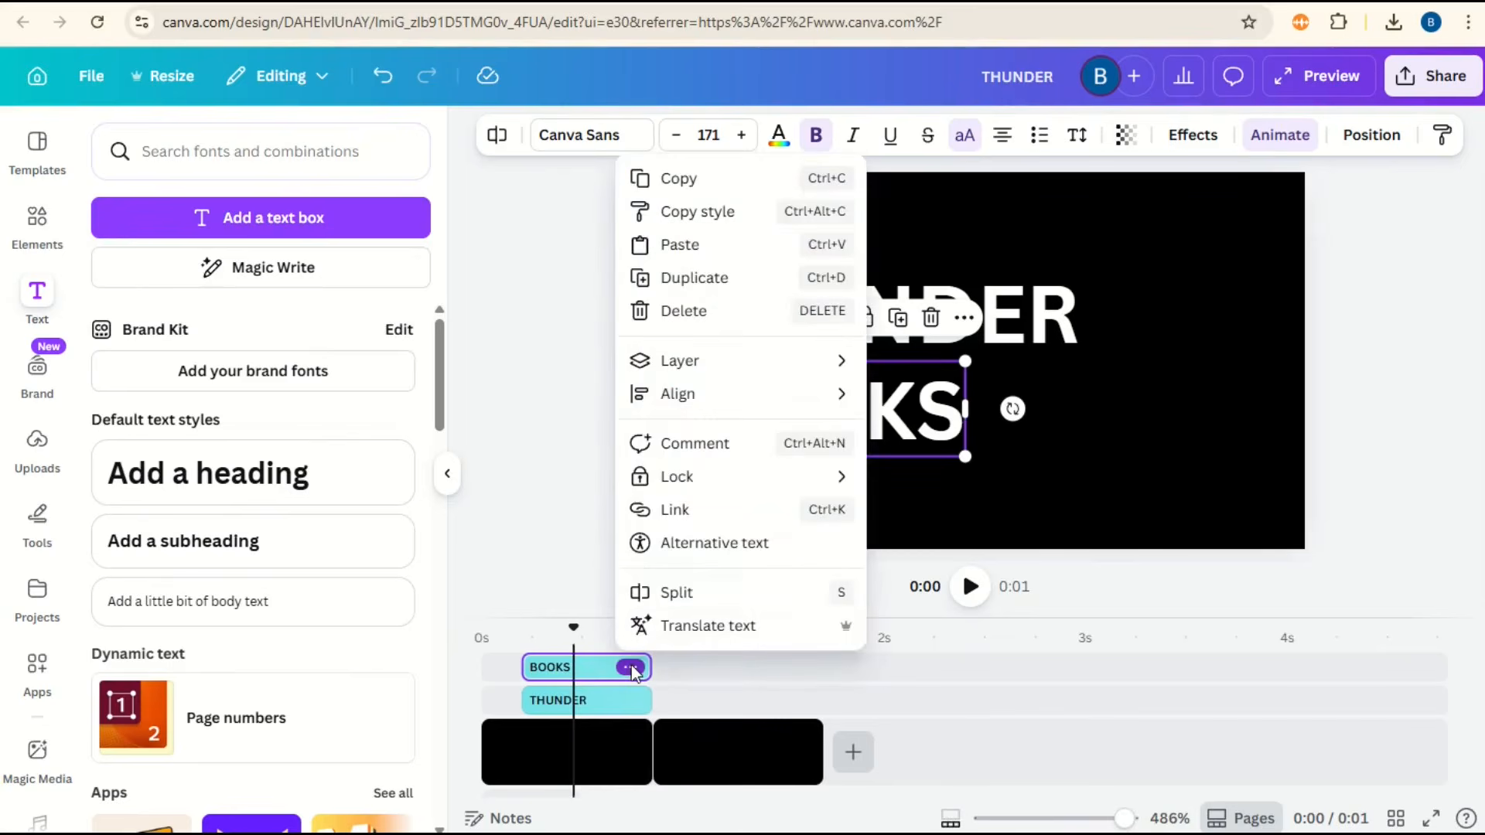
{"action": "left_click", "coordinate": [731, 277]}
{"action": "left_click_drag", "start_coordinate": [587, 706], "coordinate": [704, 670]}
Duplicate the THUNDER clip and align the copy beneath the second BOOKS clip on the timeline
{"action": "left_click", "coordinate": [601, 703]}
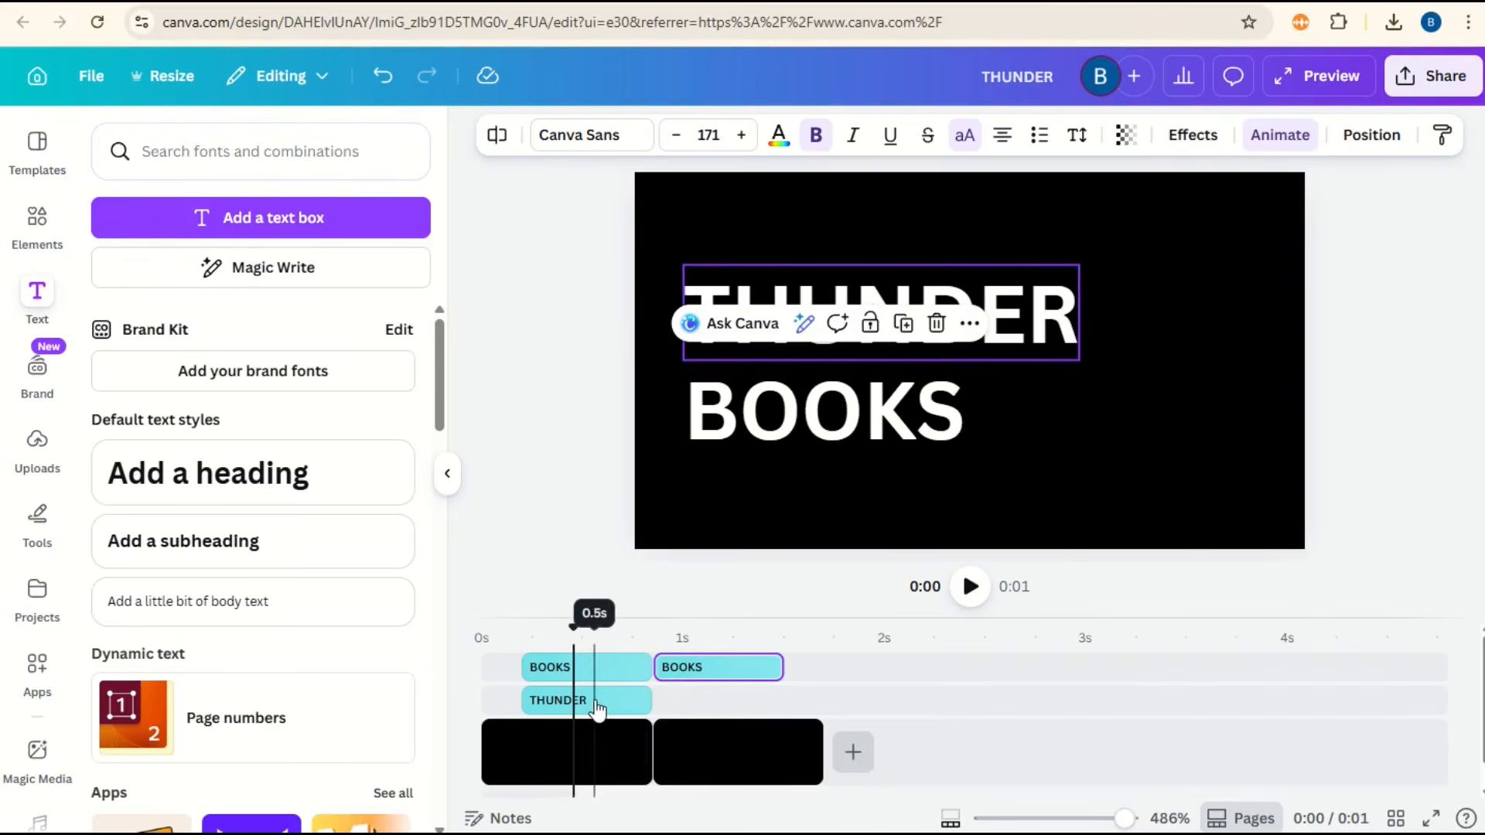
{"action": "right_click", "coordinate": [601, 703]}
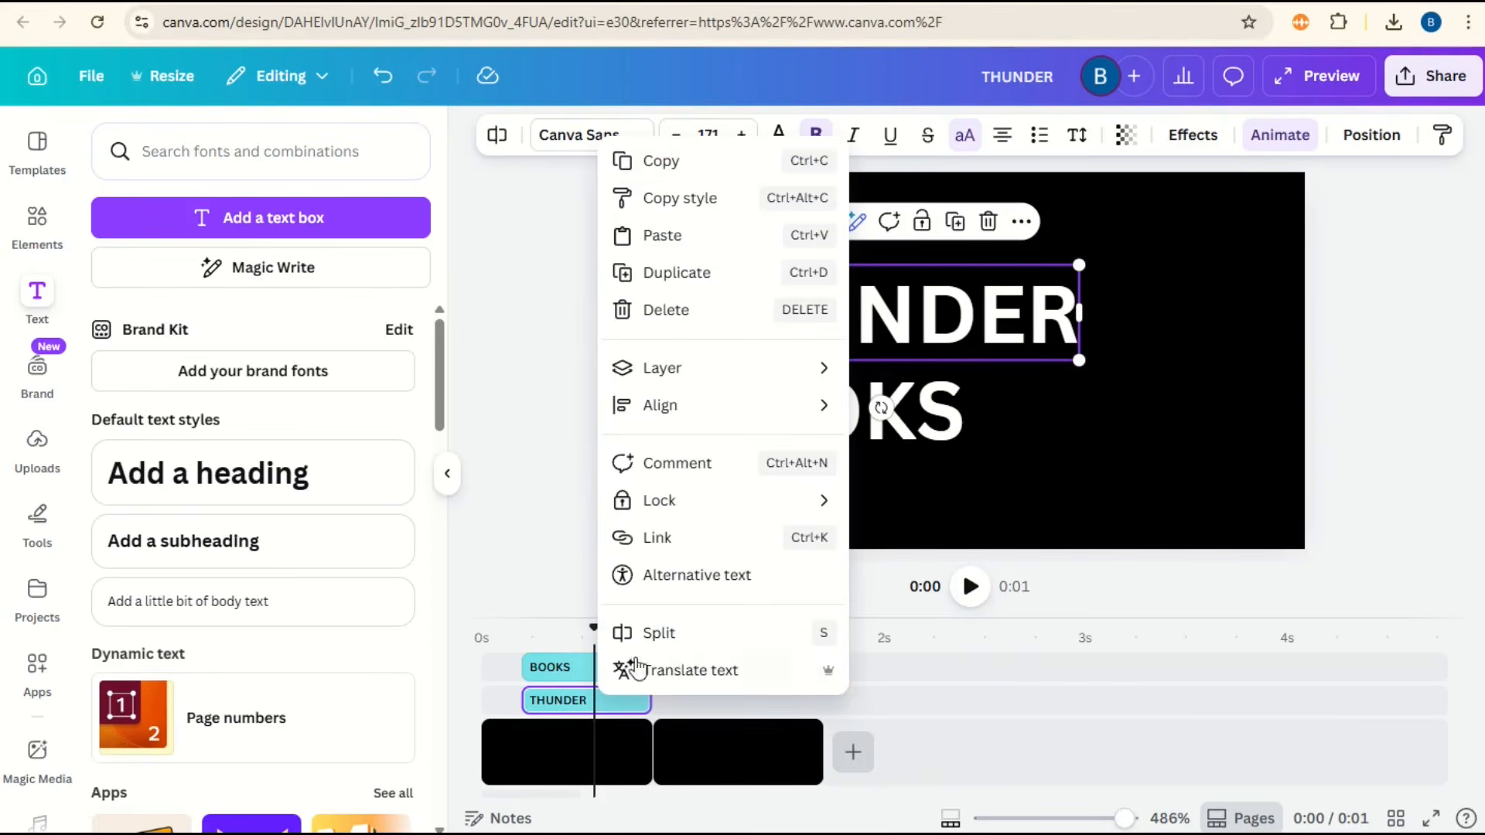
{"action": "left_click", "coordinate": [680, 275]}
{"action": "left_click_drag", "start_coordinate": [641, 746], "coordinate": [735, 716]}
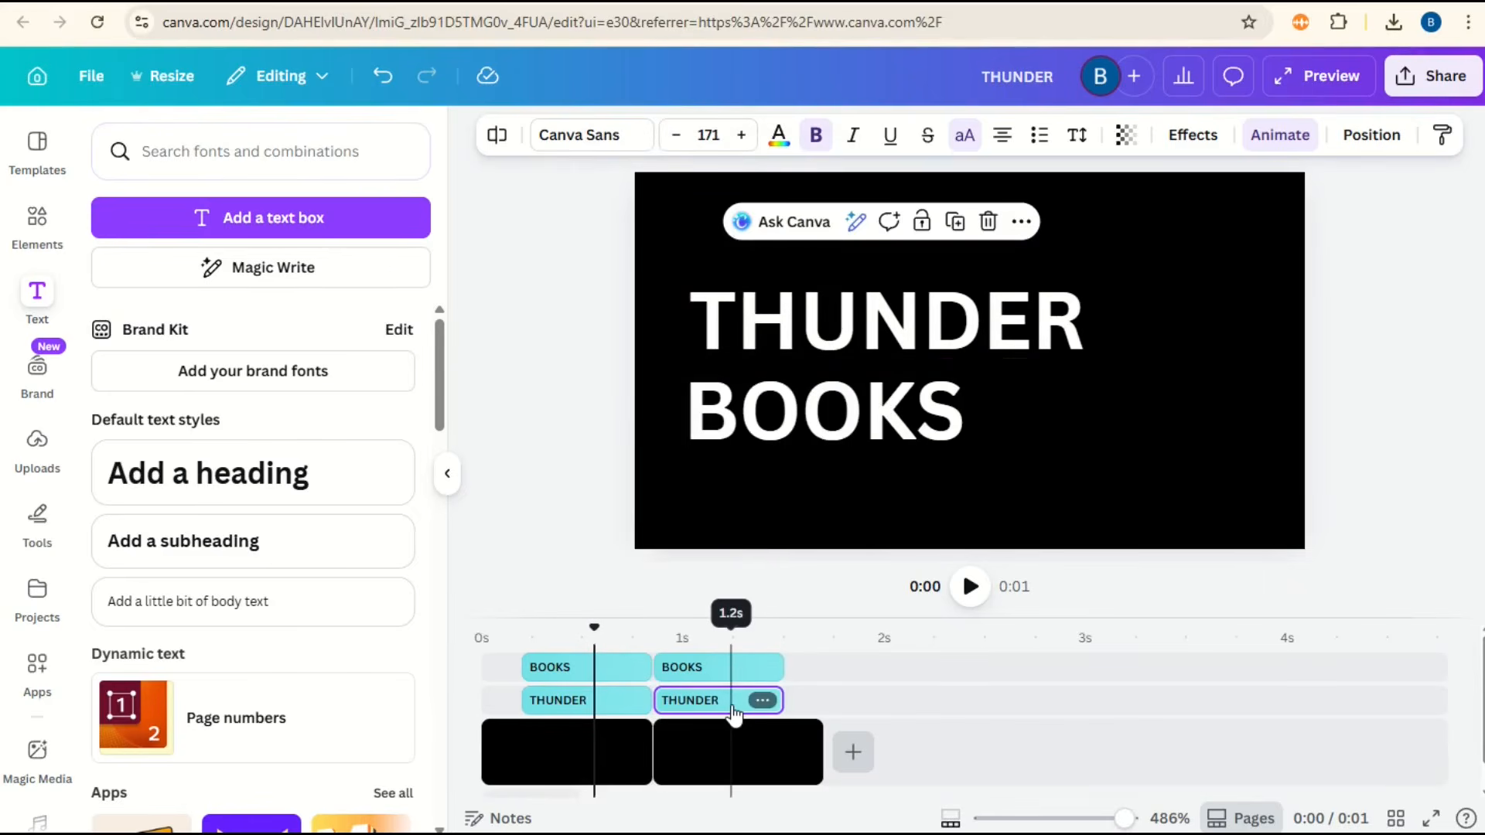
Remove the Block animation from the second THUNDER and BOOKS clips
{"action": "left_click_drag", "start_coordinate": [596, 630], "coordinate": [676, 645]}
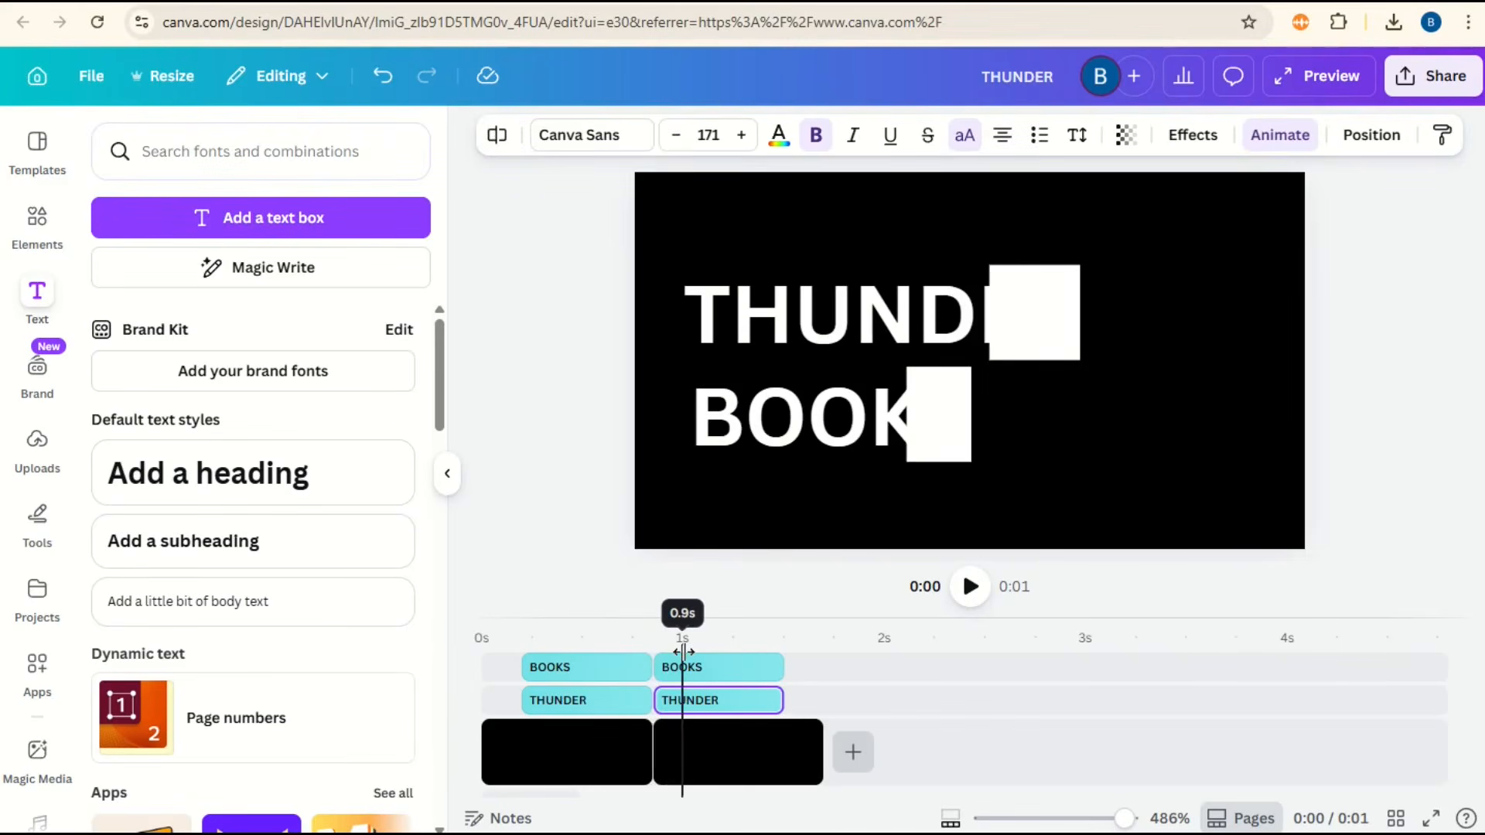
{"action": "left_click", "coordinate": [713, 701]}
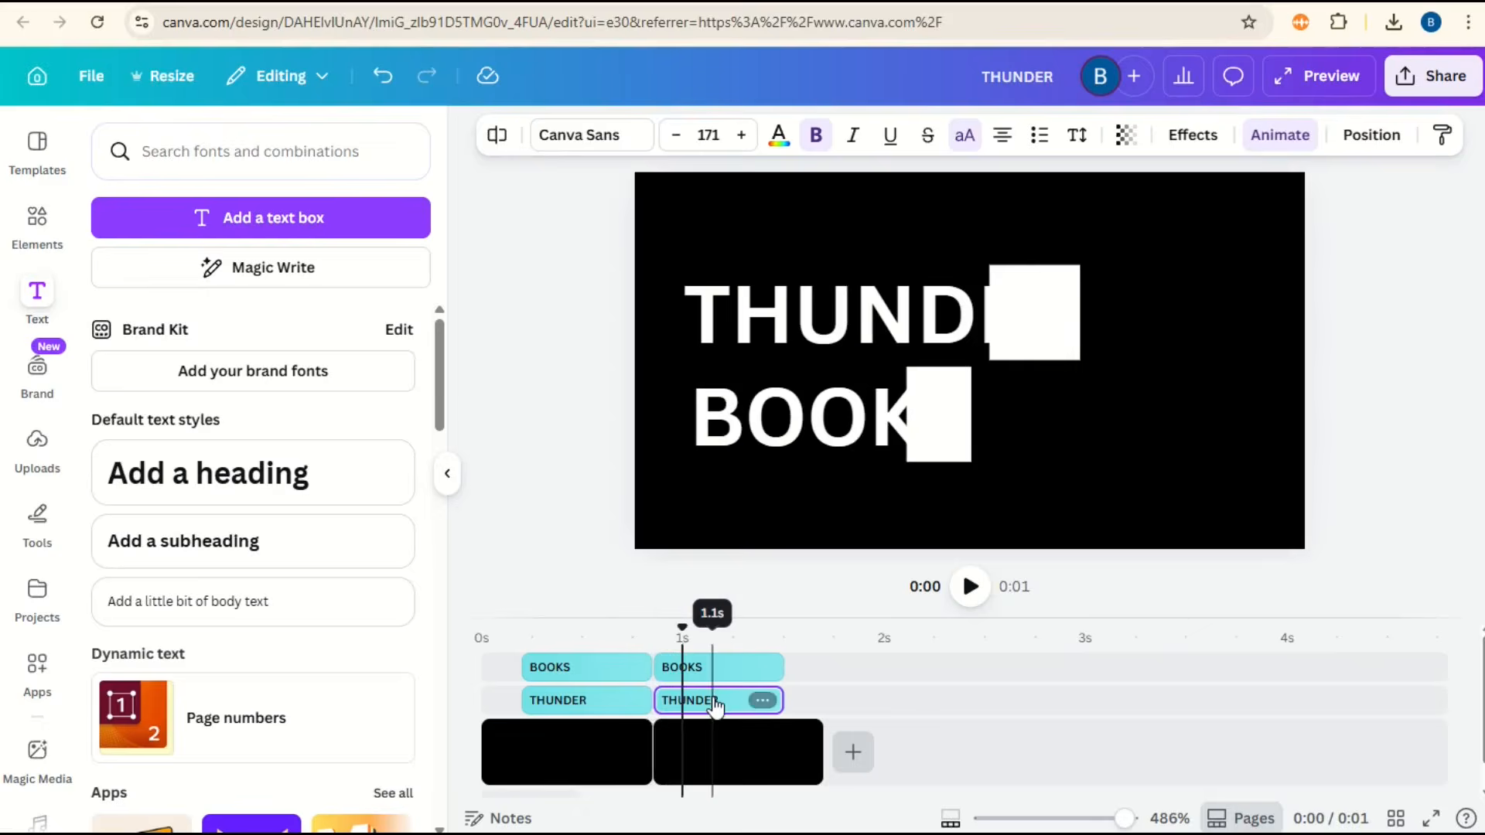
{"action": "left_click", "coordinate": [1278, 135]}
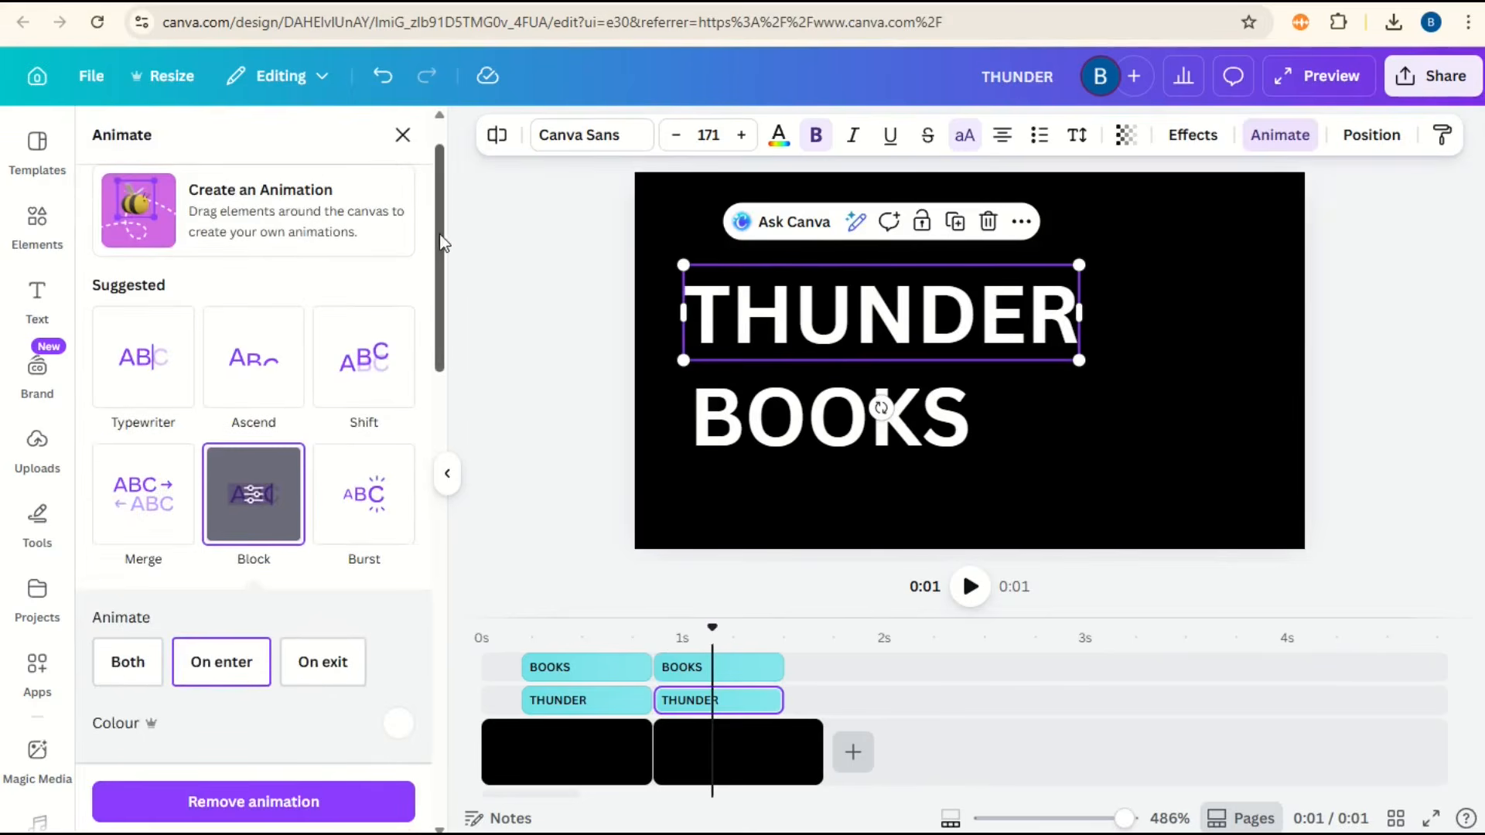
{"action": "left_click", "coordinate": [313, 802]}
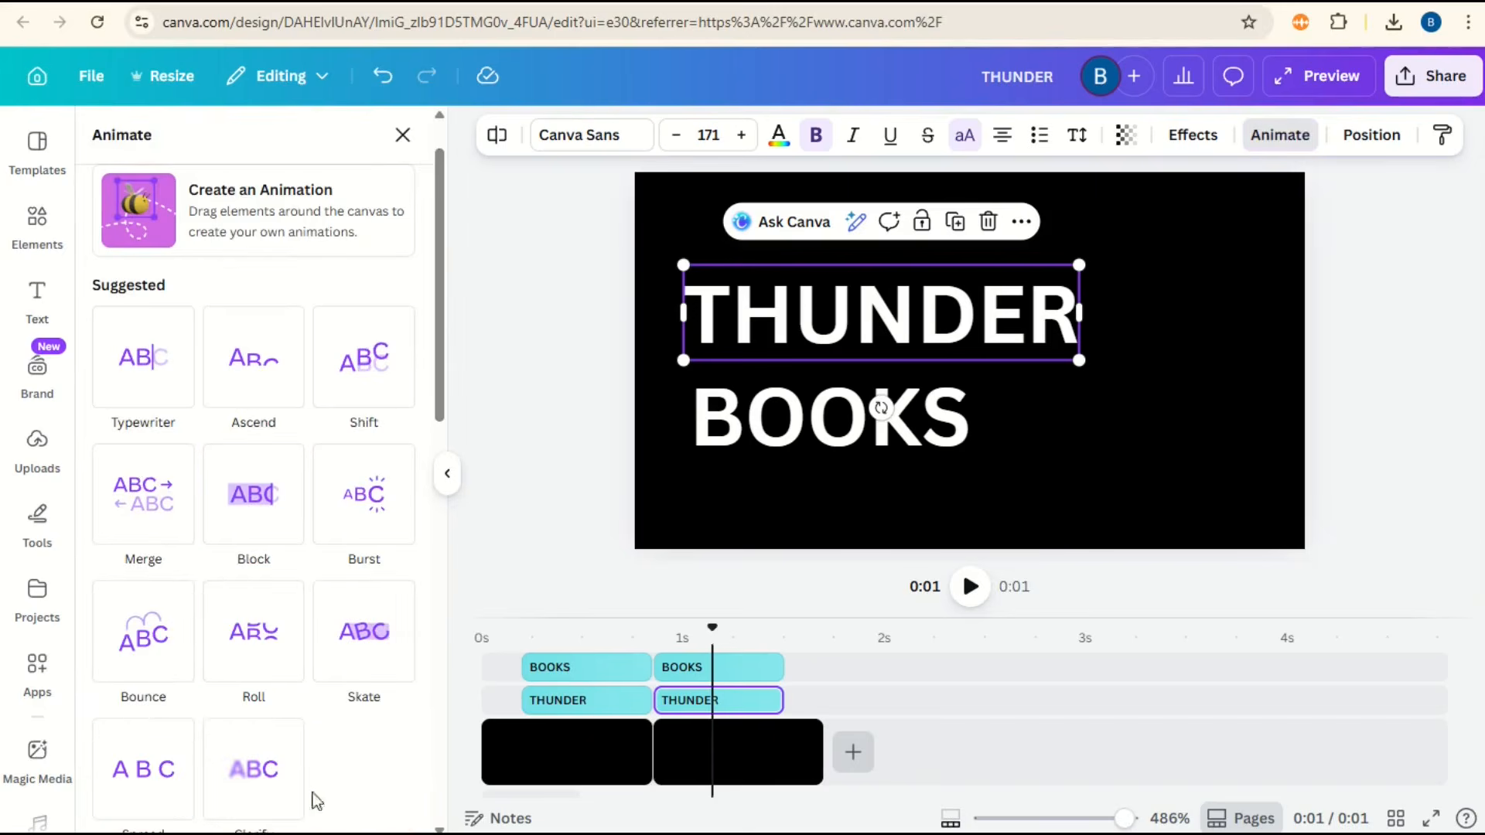
{"action": "left_click", "coordinate": [692, 667]}
{"action": "left_click", "coordinate": [309, 802]}
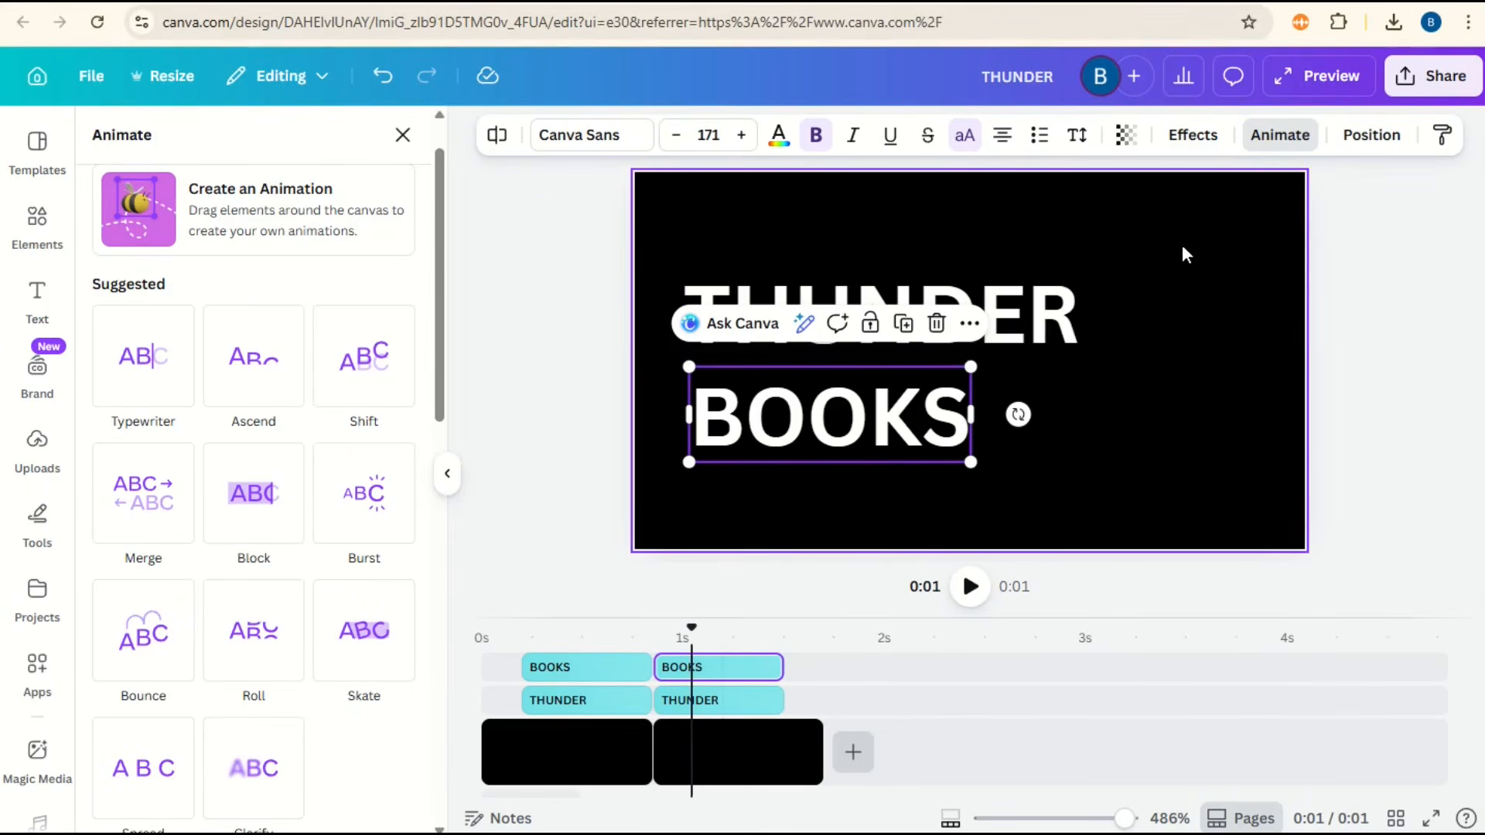
Scale the second THUNDER and BOOKS texts together to font size 34.6 and move them to the canvas's upper-left corner
{"action": "left_click", "coordinate": [1150, 290]}
{"action": "left_click_drag", "start_coordinate": [1150, 258], "coordinate": [774, 502]}
{"action": "left_click_drag", "start_coordinate": [1079, 462], "coordinate": [716, 281]}
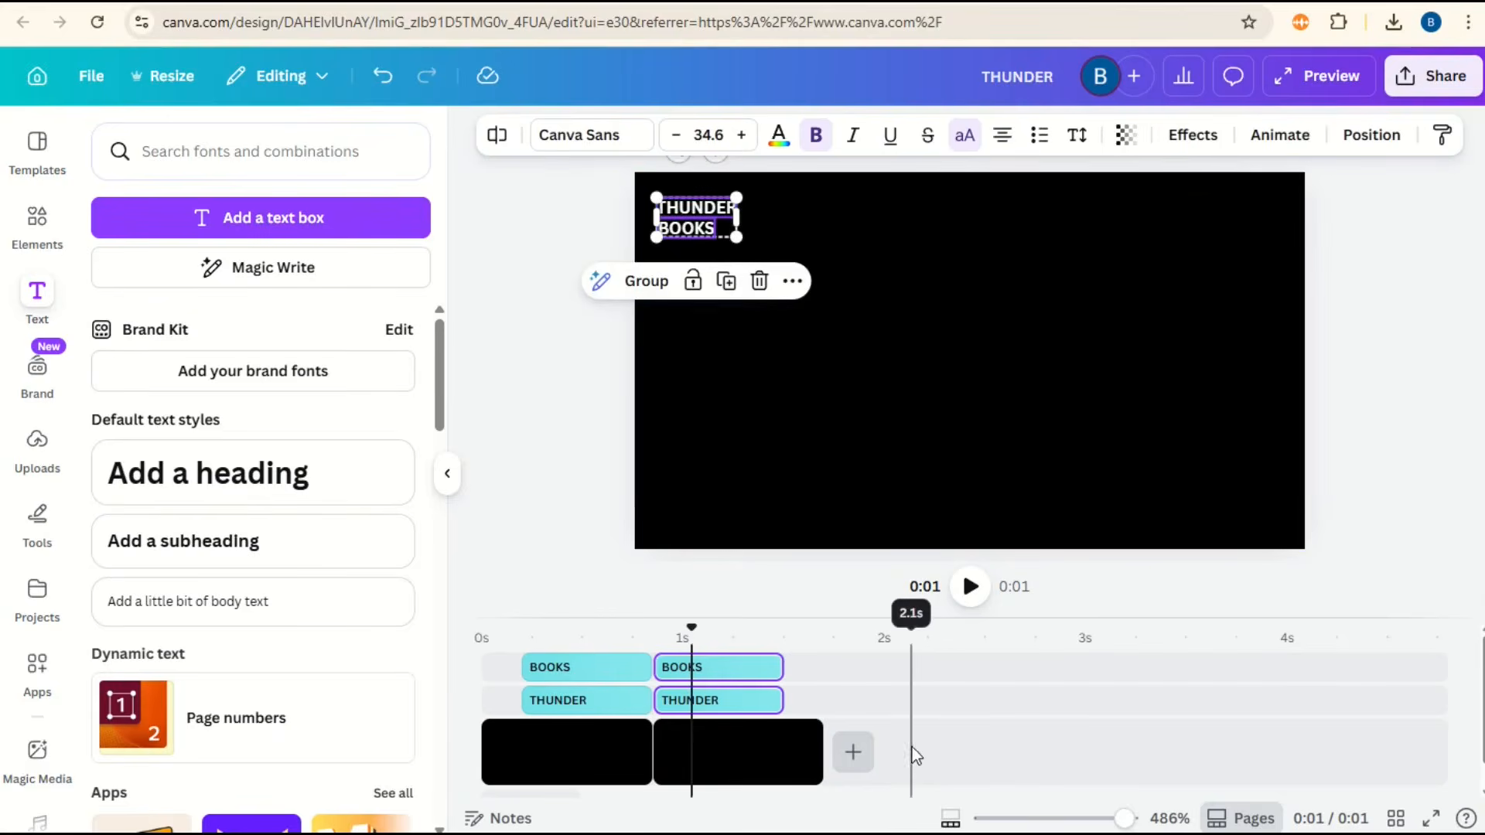
Add a 0.425-second Match & Move transition between the two black background clips and play the video to check it
{"action": "left_click", "coordinate": [654, 752]}
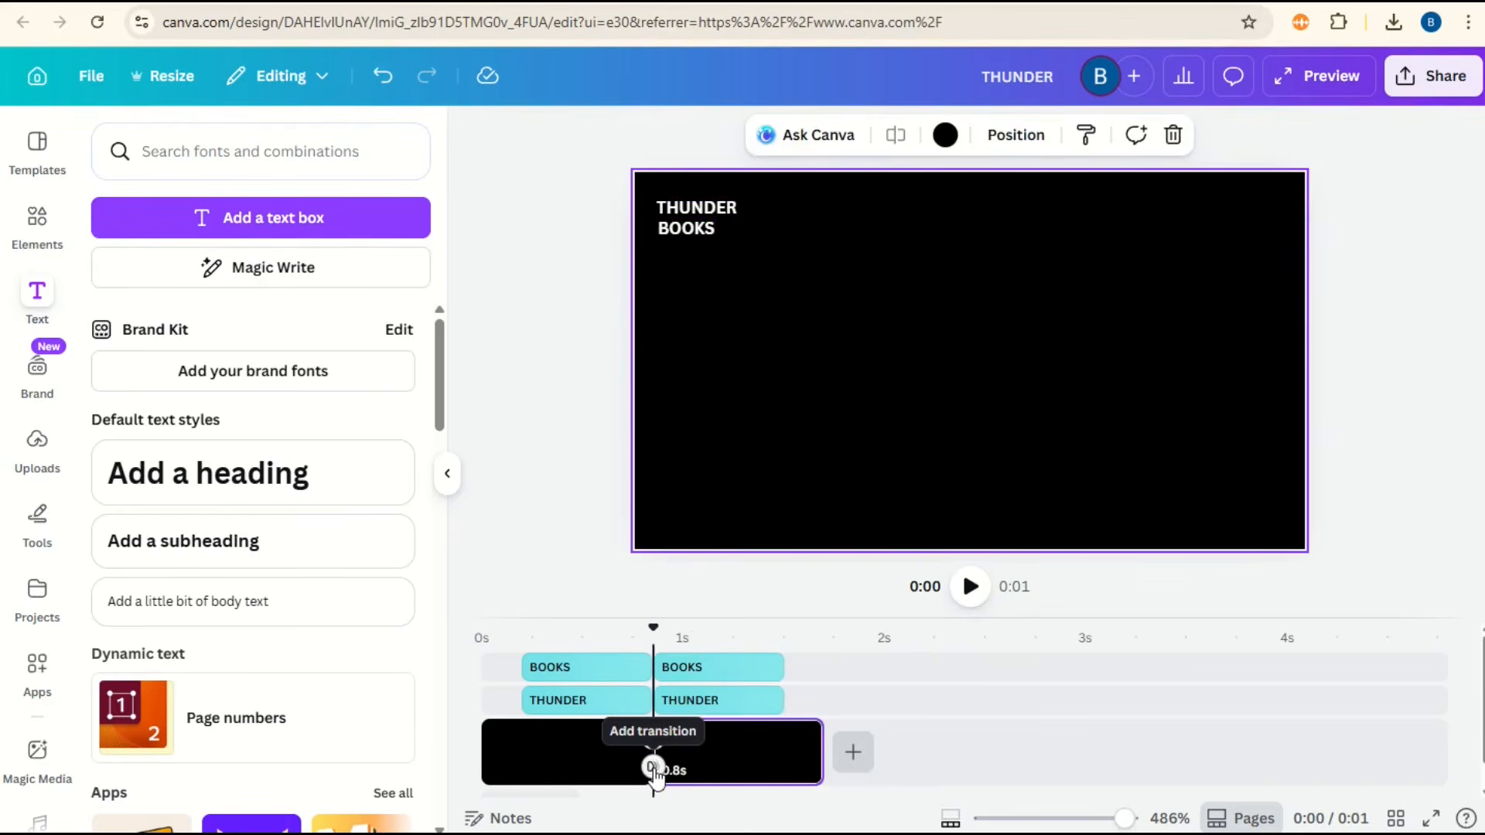
{"action": "left_click", "coordinate": [654, 768]}
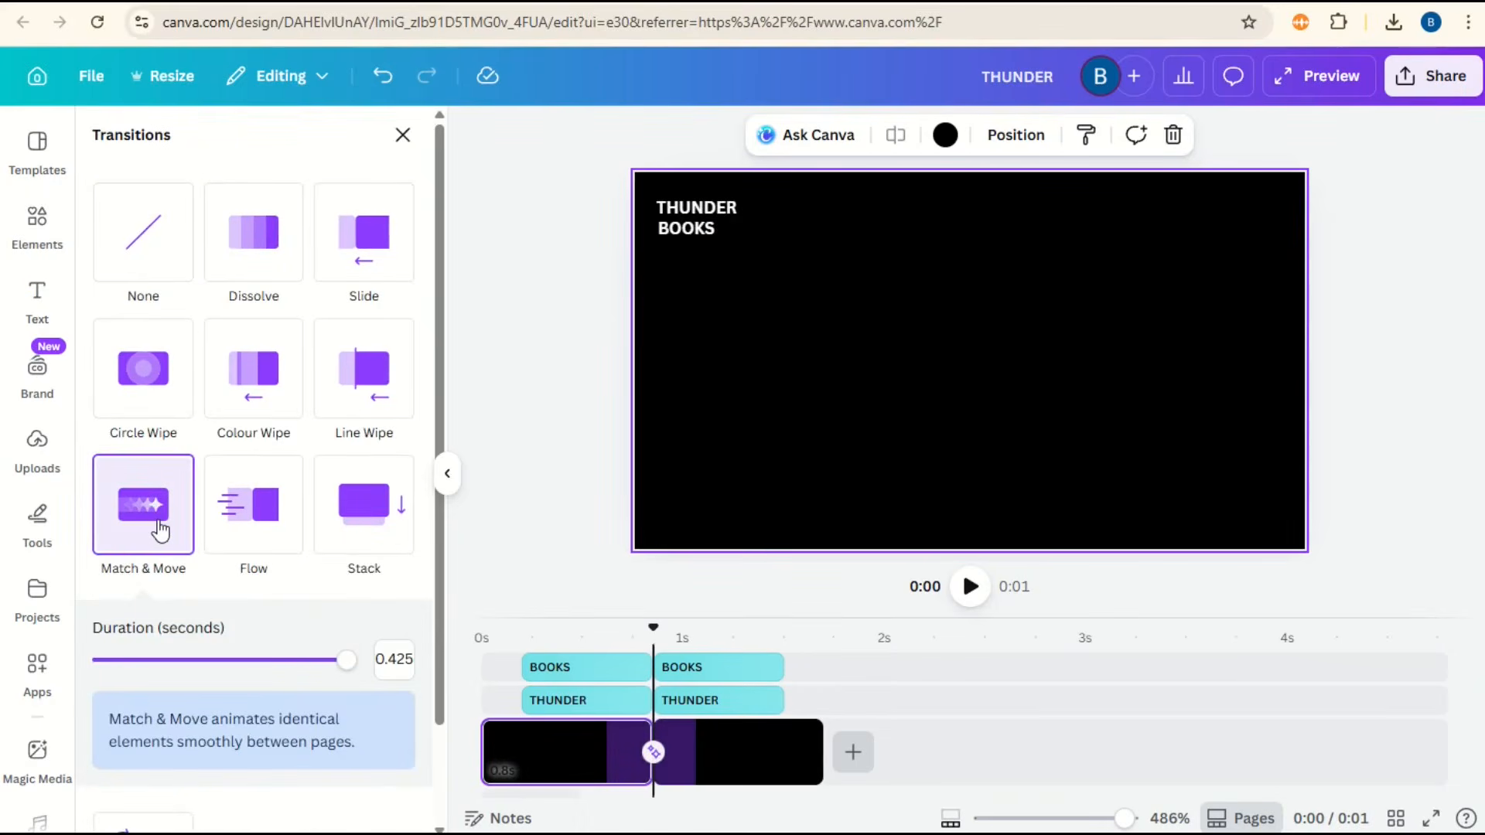
{"action": "left_click", "coordinate": [548, 633]}
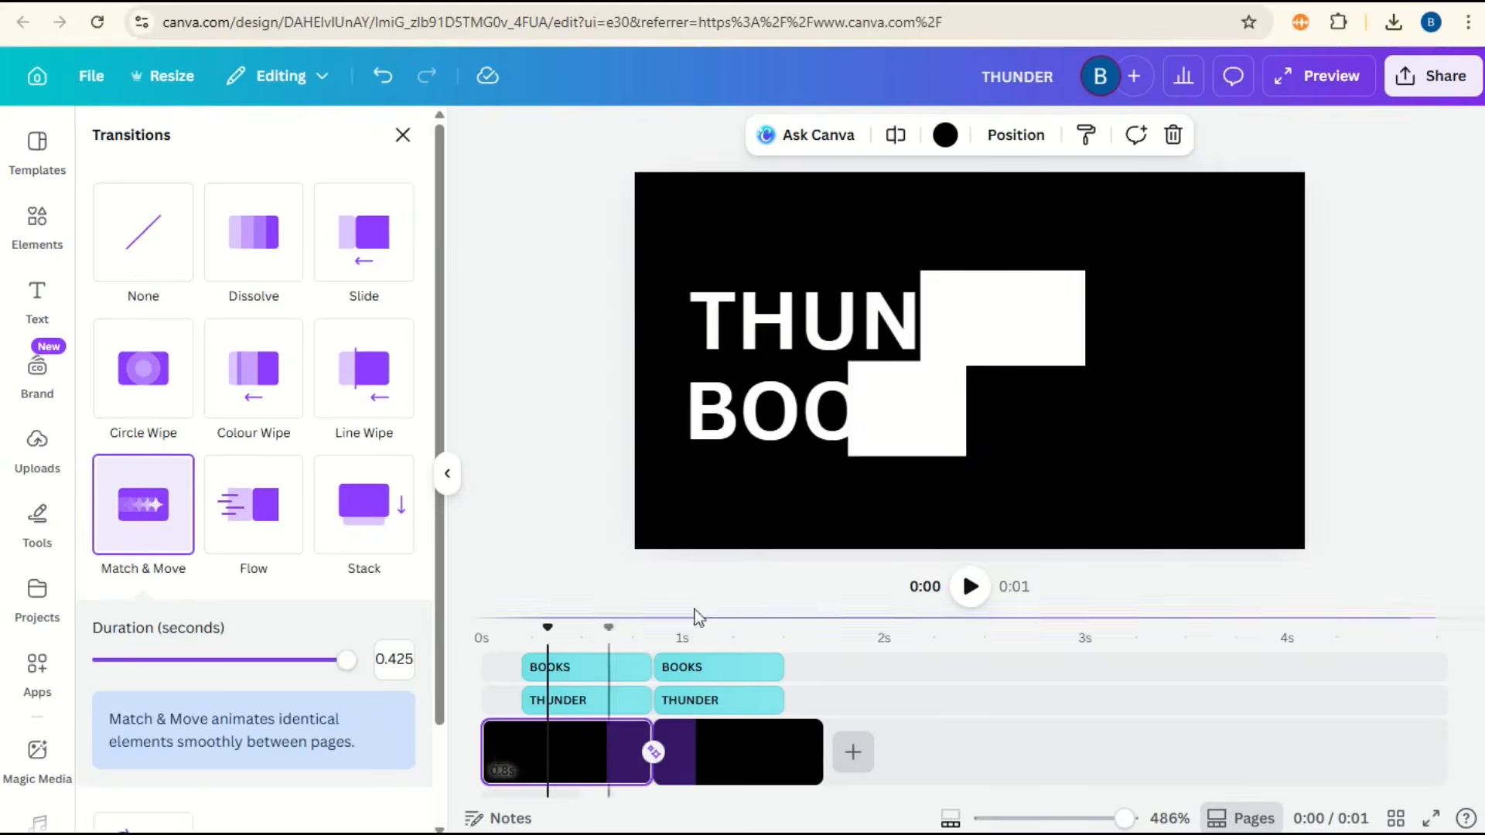
{"action": "left_click", "coordinate": [973, 589]}
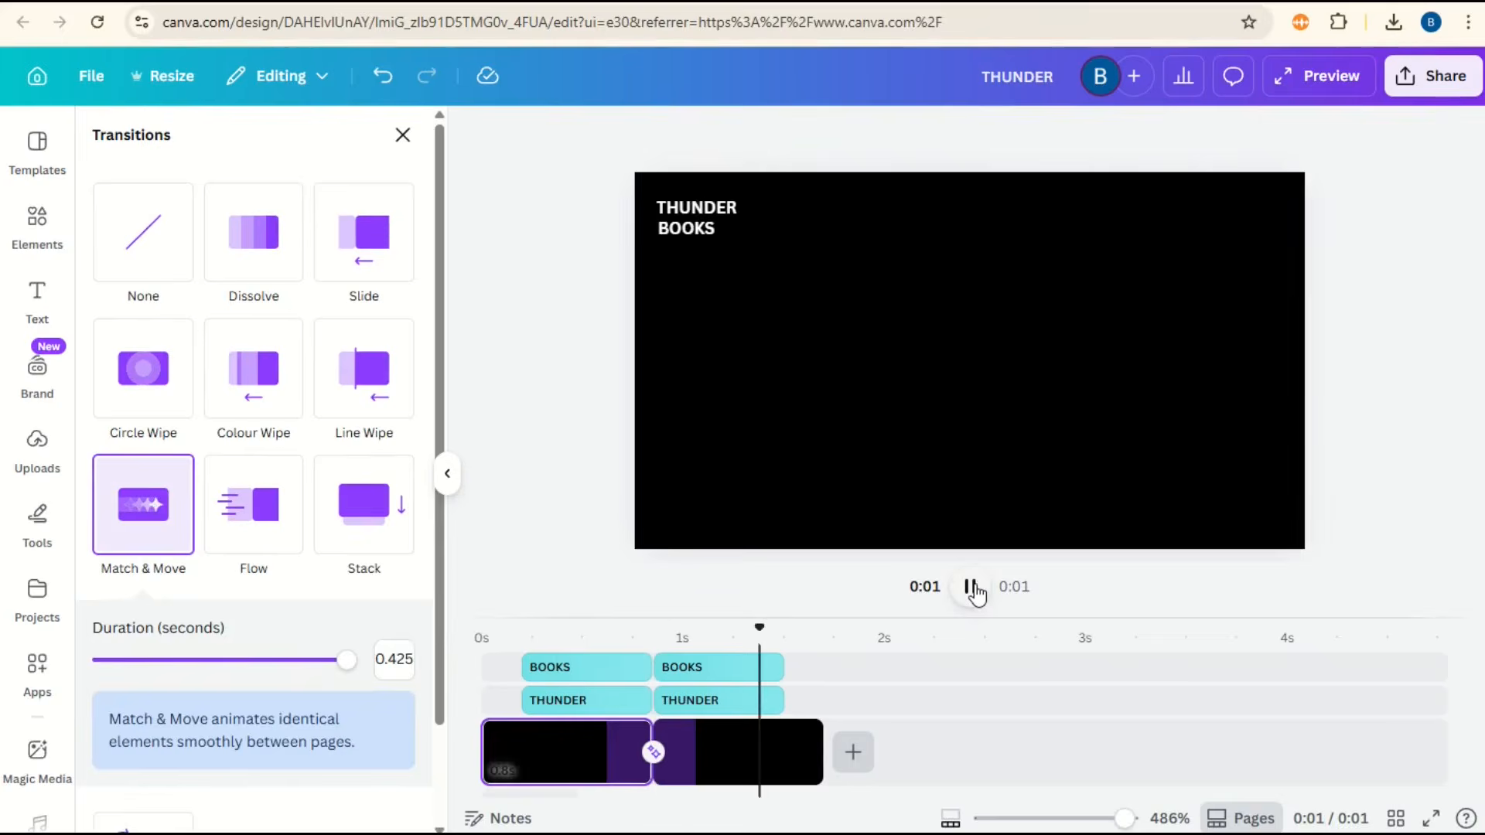
{"action": "left_click", "coordinate": [974, 589]}
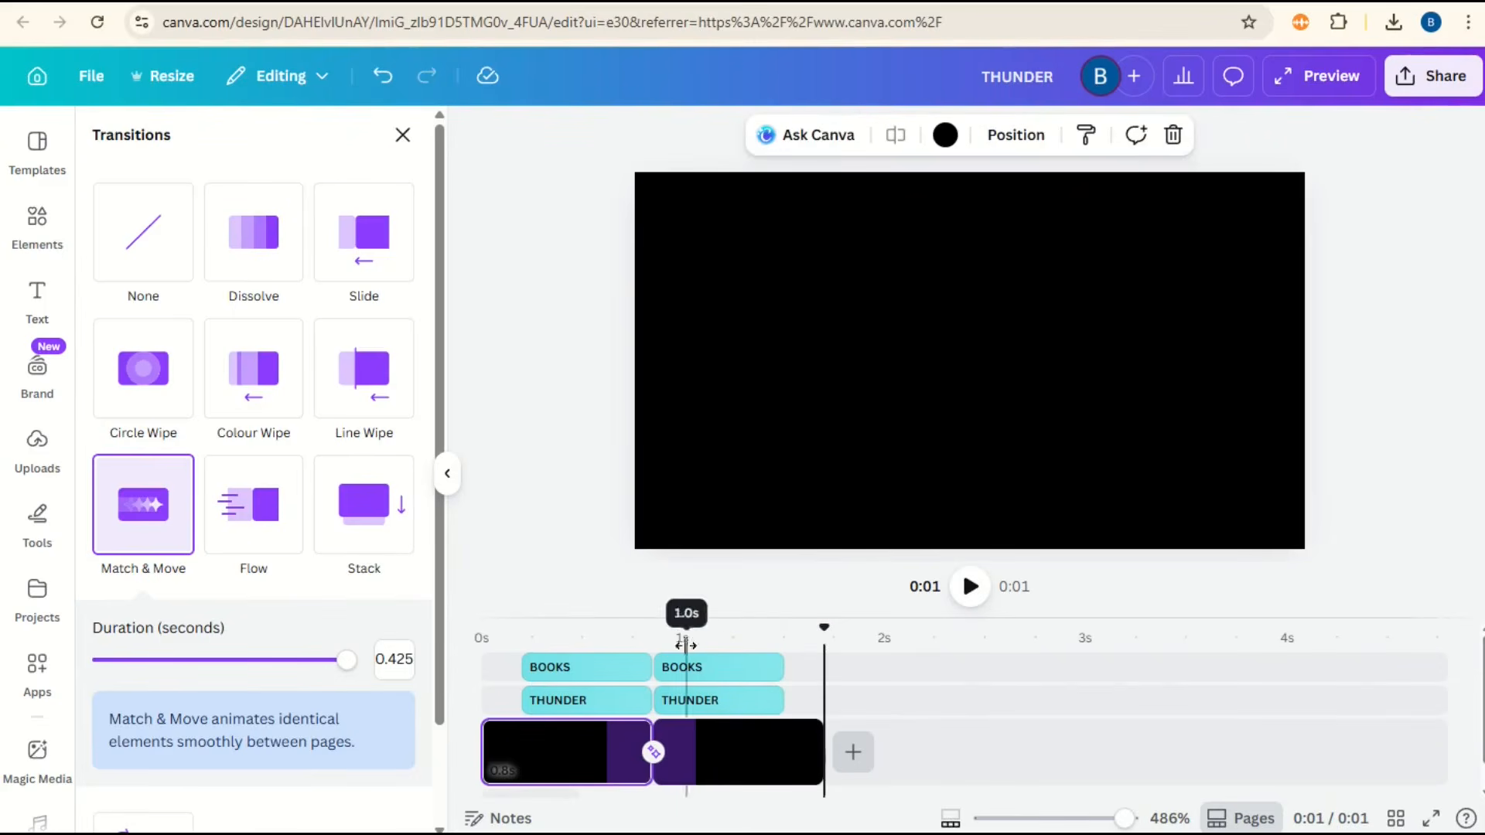
Add a heading to the second page starting at about 1.0 s and set it in uppercase
{"action": "left_click", "coordinate": [647, 628]}
{"action": "left_click_drag", "start_coordinate": [647, 628], "coordinate": [697, 636]}
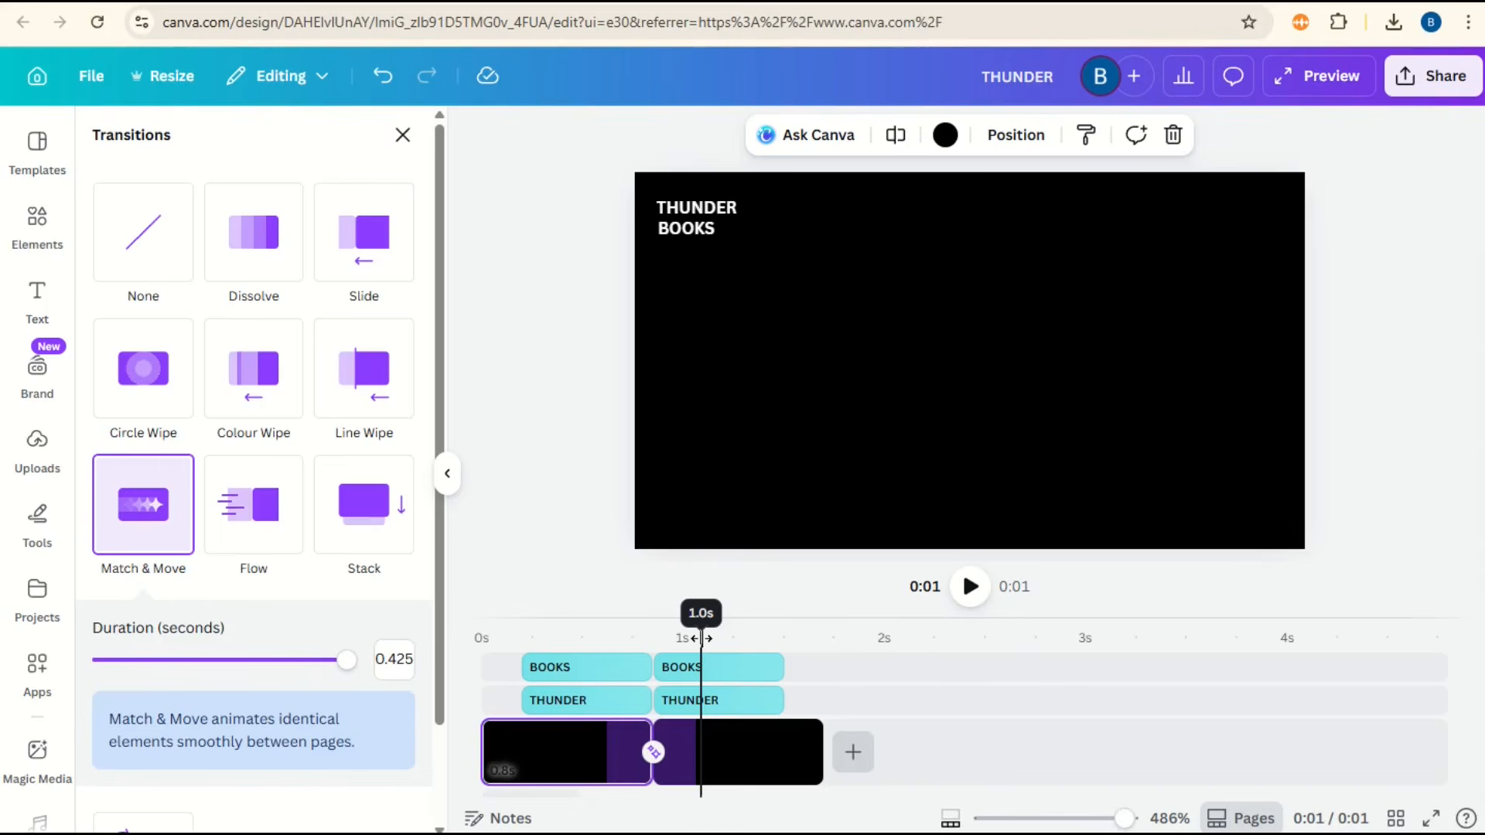
{"action": "left_click", "coordinate": [40, 297]}
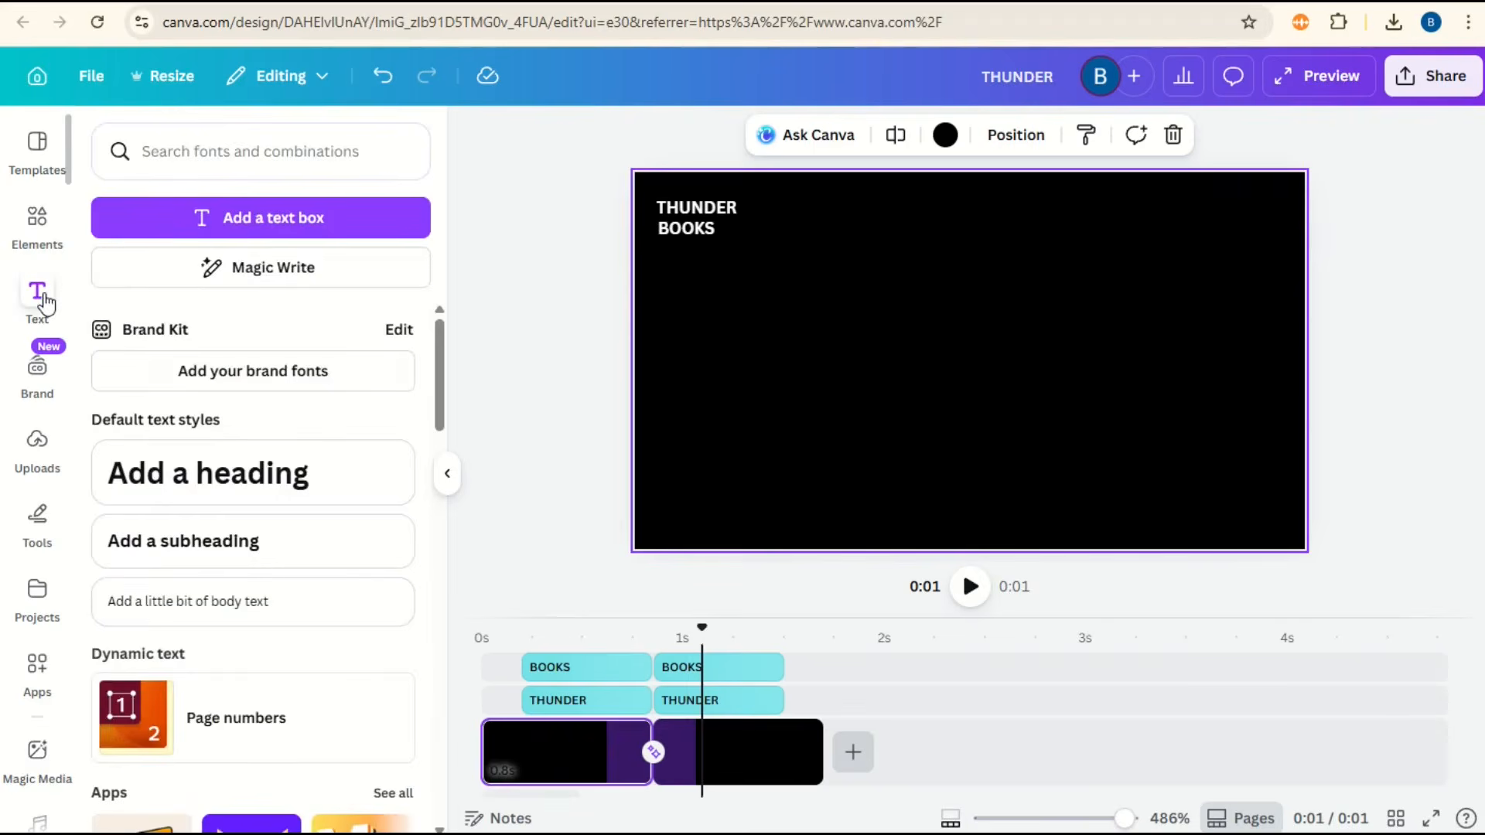
{"action": "left_click", "coordinate": [206, 470]}
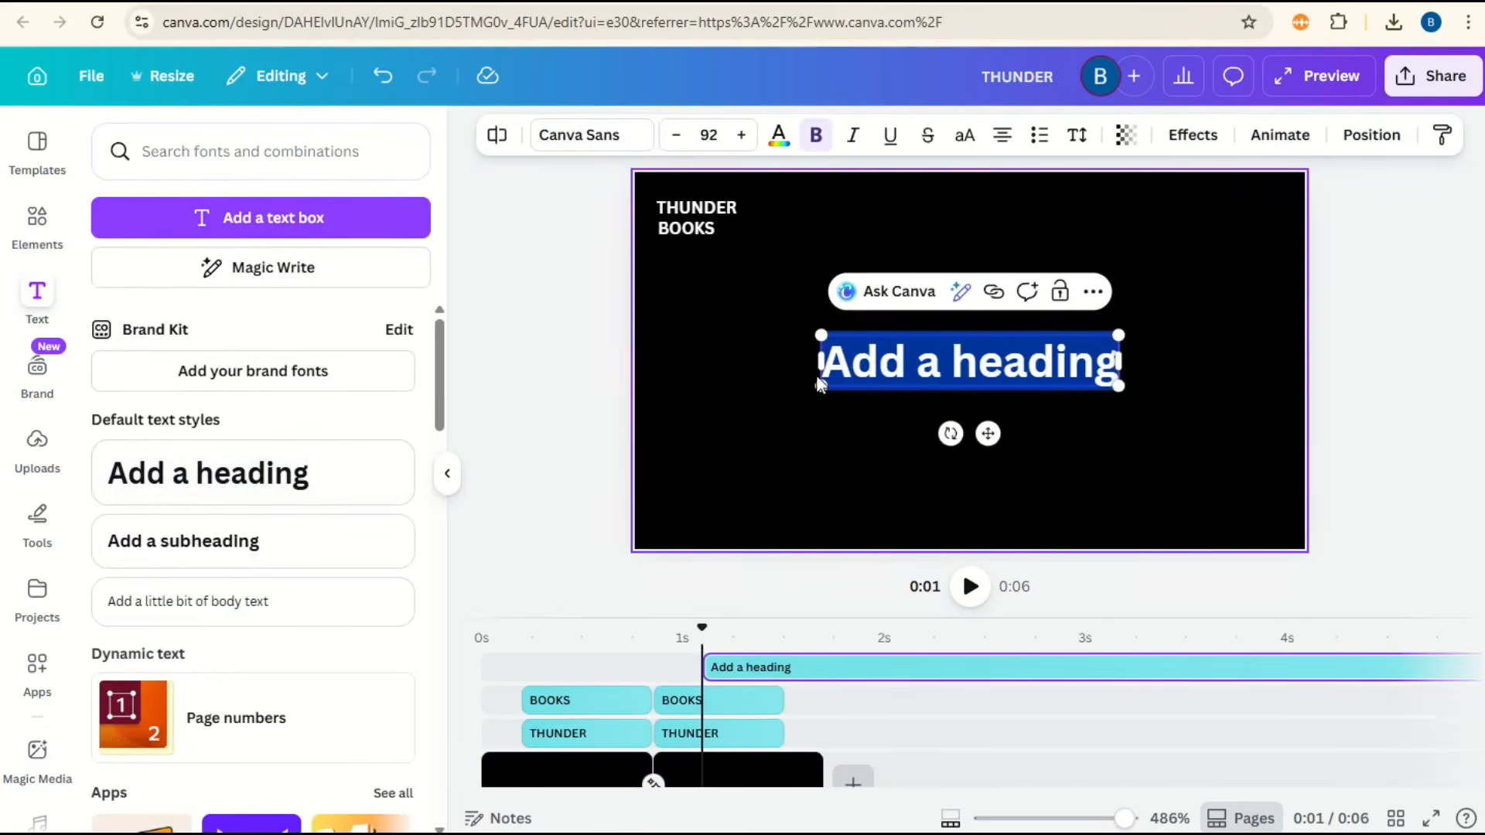
{"action": "left_click", "coordinate": [963, 147]}
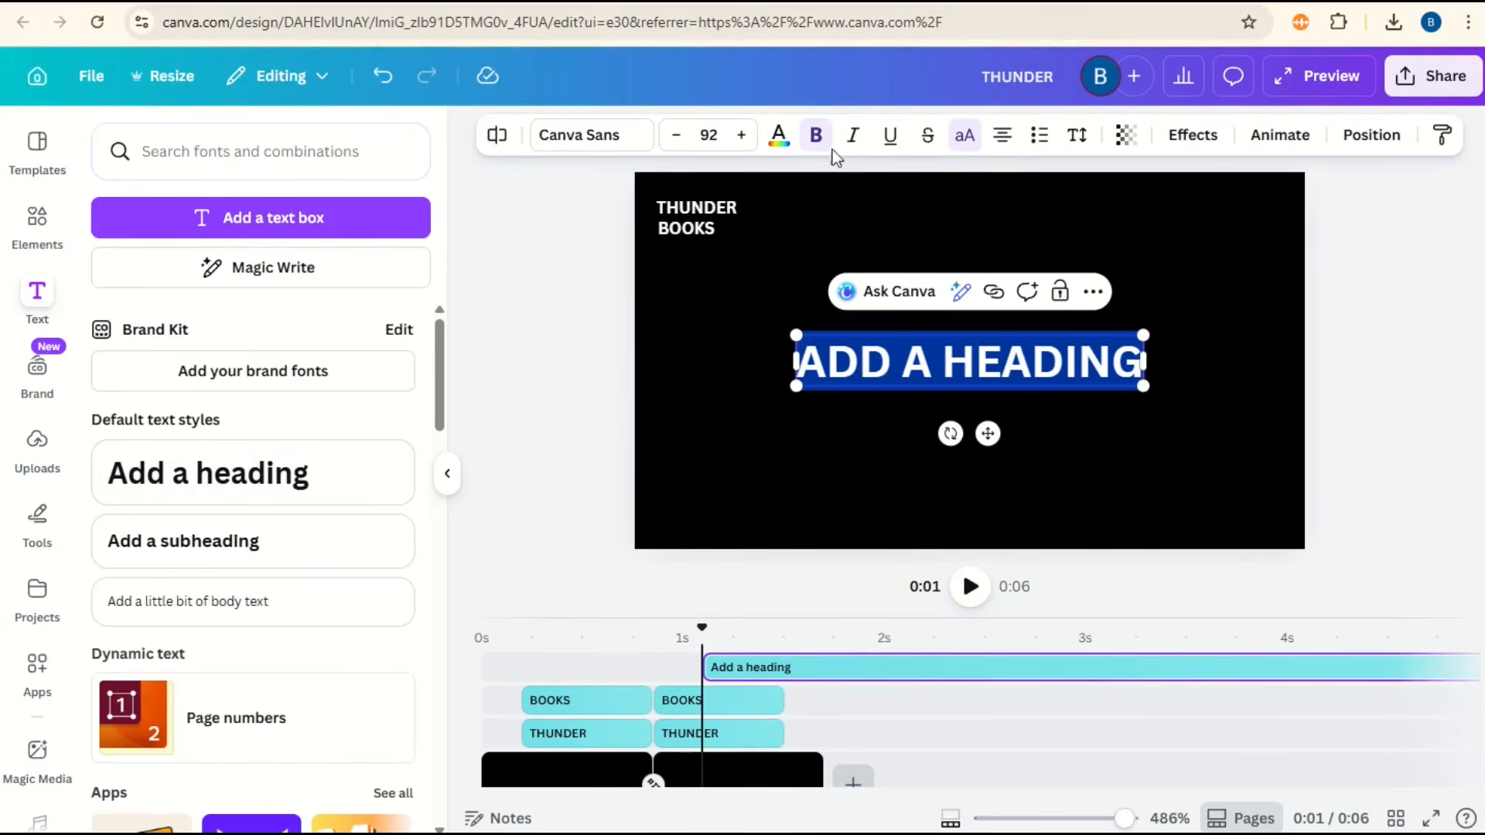
Replace the heading text with "MAKE EBOOKS", enlarge it to font size 111 and place it slightly above the canvas centre
{"action": "left_click", "coordinate": [779, 138]}
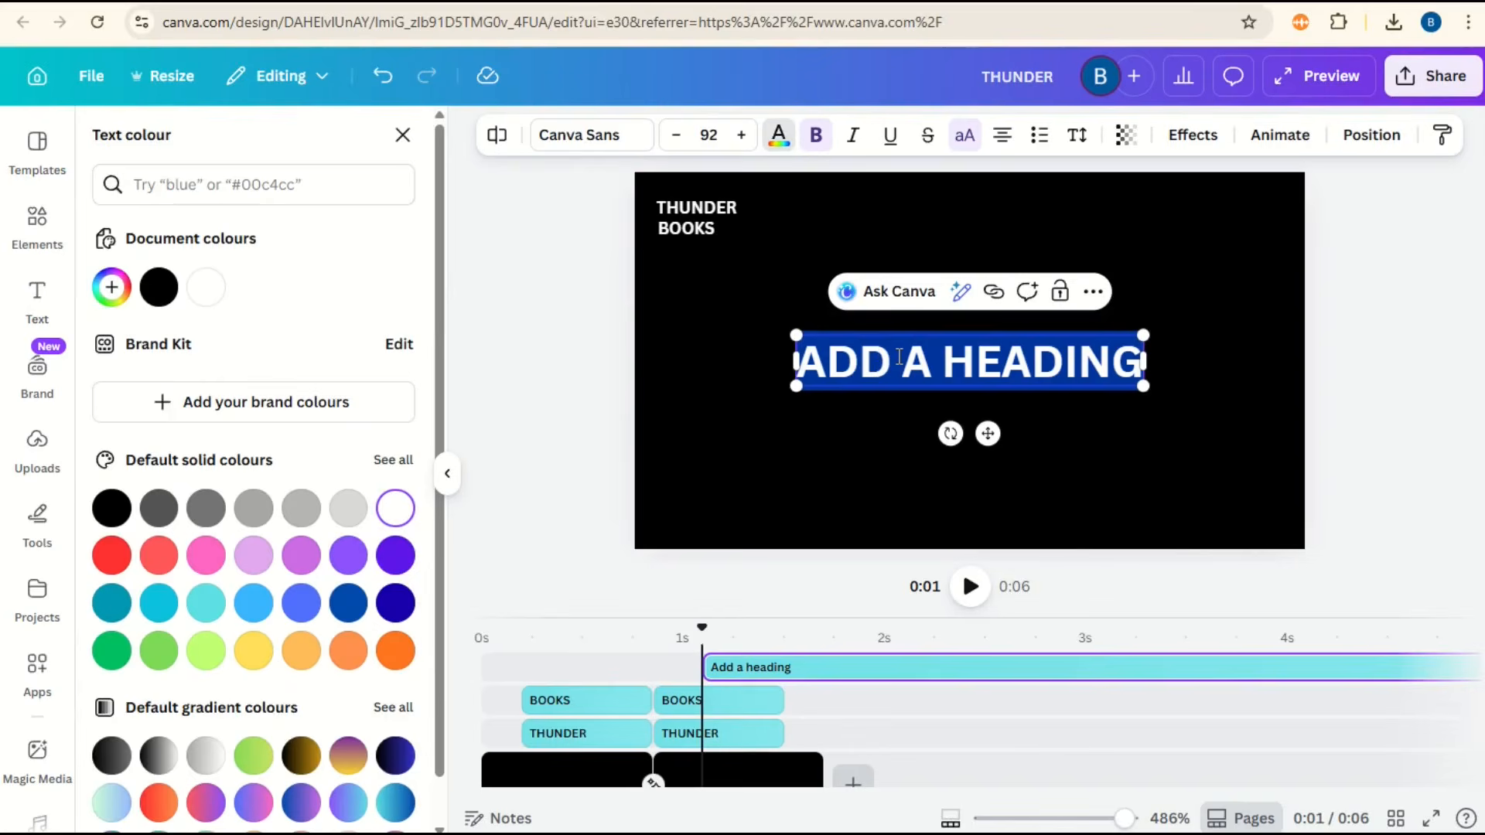
{"action": "type", "text": "MAKE EBOO"}
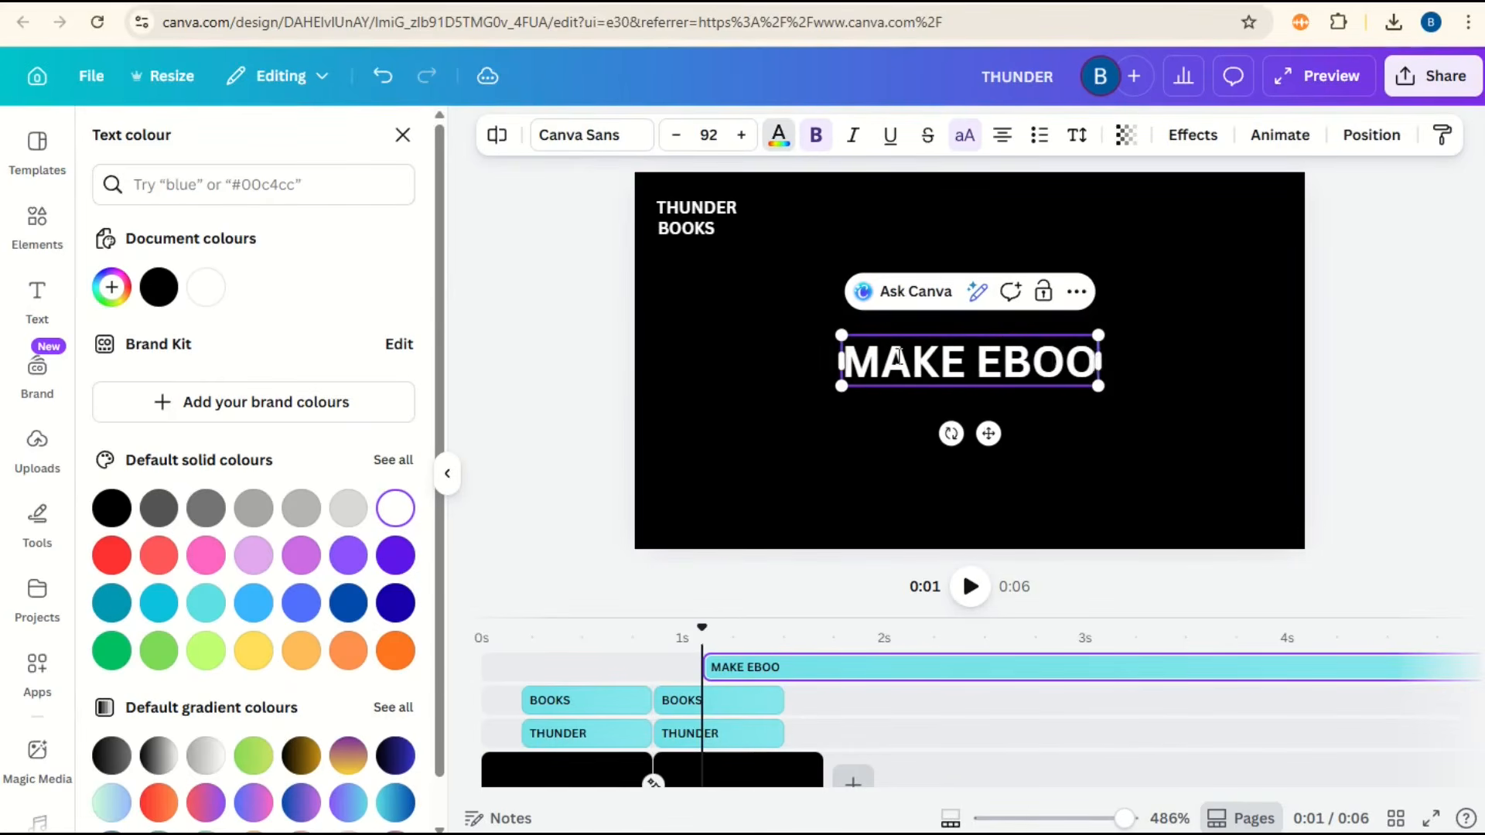
{"action": "type", "text": "KS"}
{"action": "left_click_drag", "start_coordinate": [808, 334], "coordinate": [745, 323]}
{"action": "left_click_drag", "start_coordinate": [954, 434], "coordinate": [984, 407]}
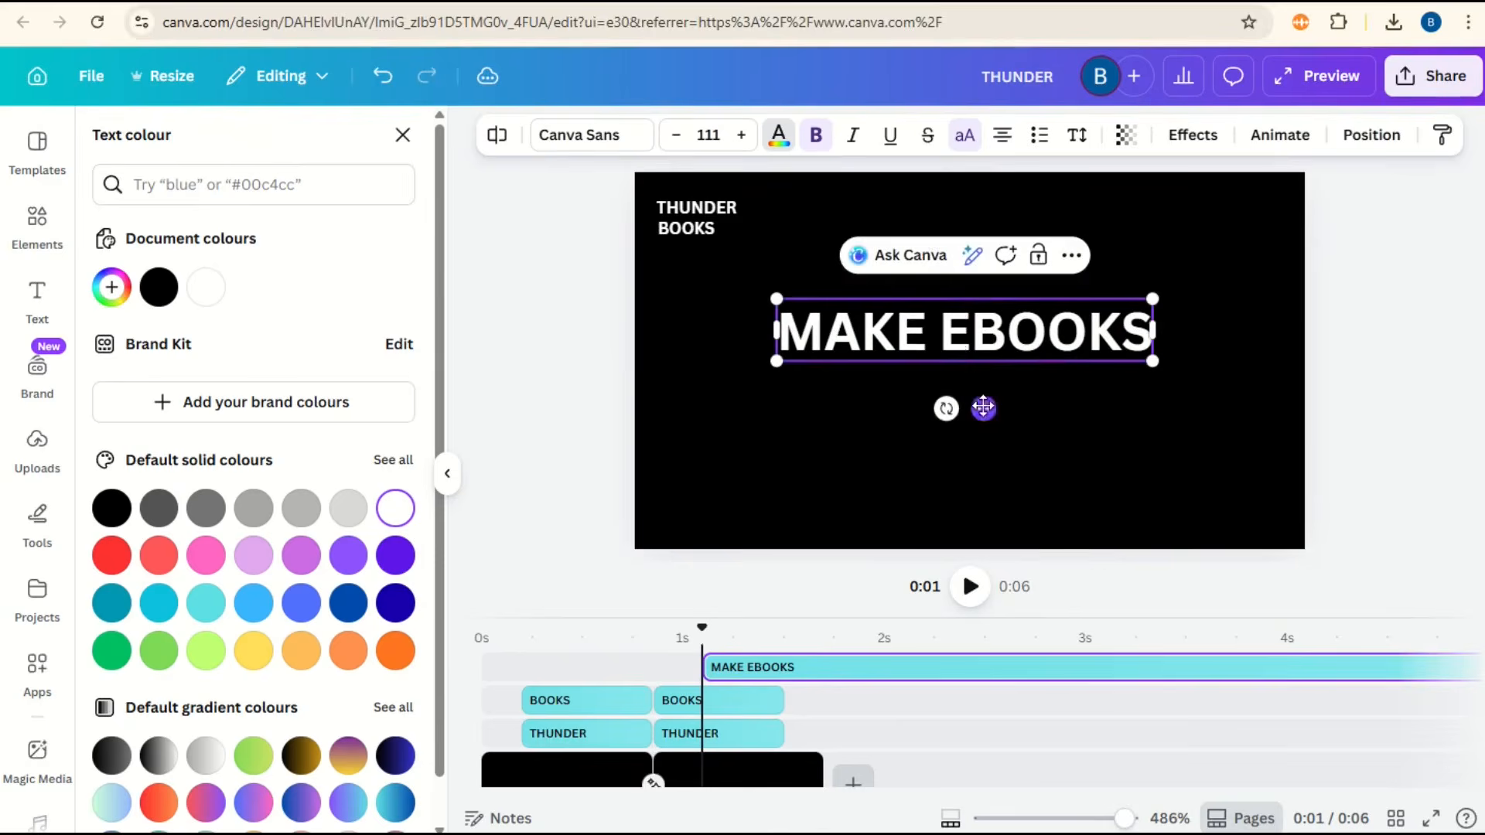
Duplicate the MAKE EBOOKS heading below the original and change the copy's text to "FAST!"
{"action": "left_click", "coordinate": [1080, 265]}
{"action": "left_click", "coordinate": [1140, 418]}
{"action": "left_click_drag", "start_coordinate": [1029, 356], "coordinate": [1022, 378]}
{"action": "double_click", "coordinate": [1025, 379]}
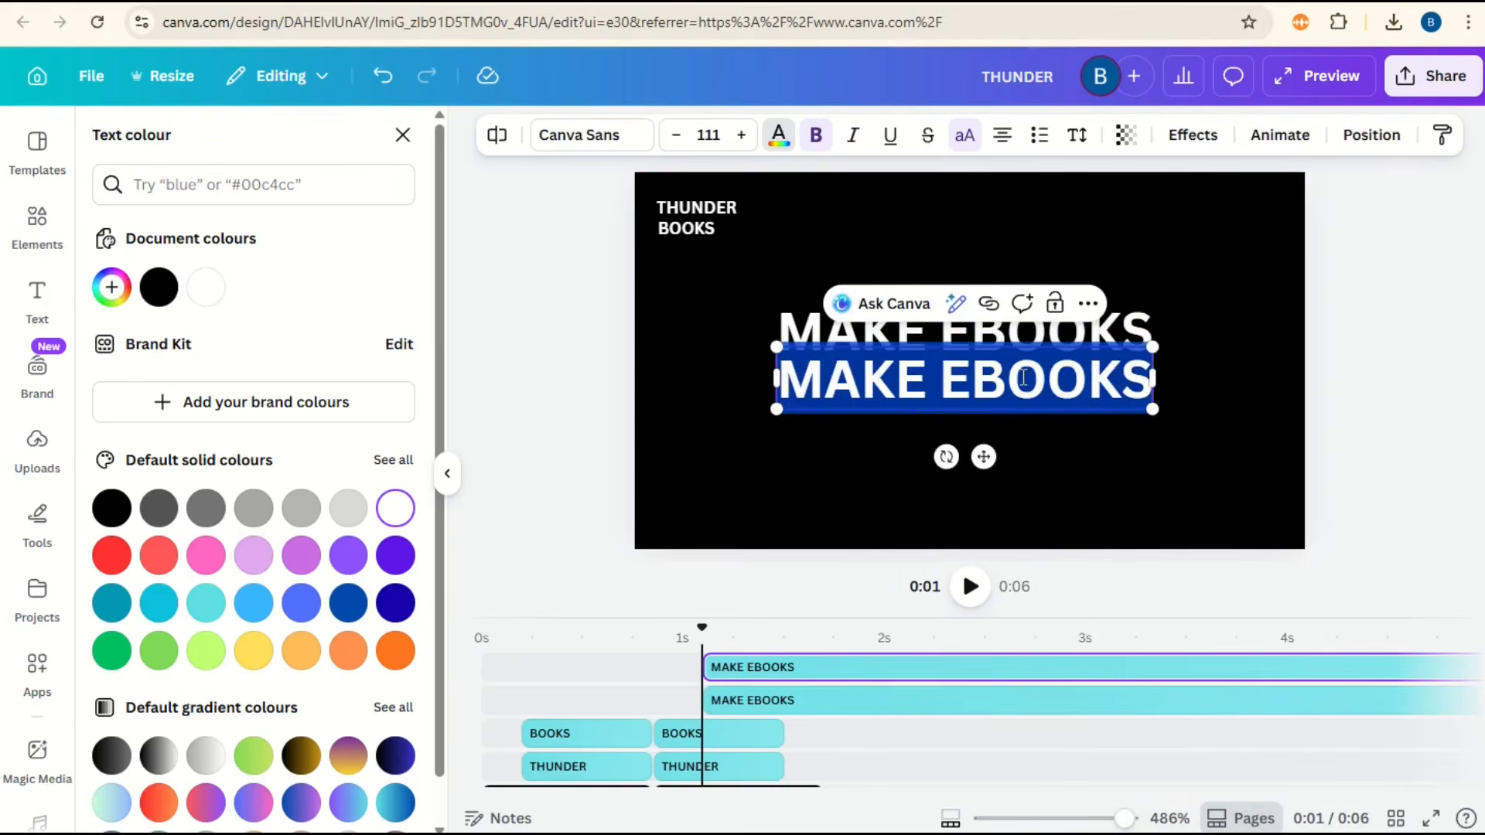
{"action": "type", "text": "FAST!"}
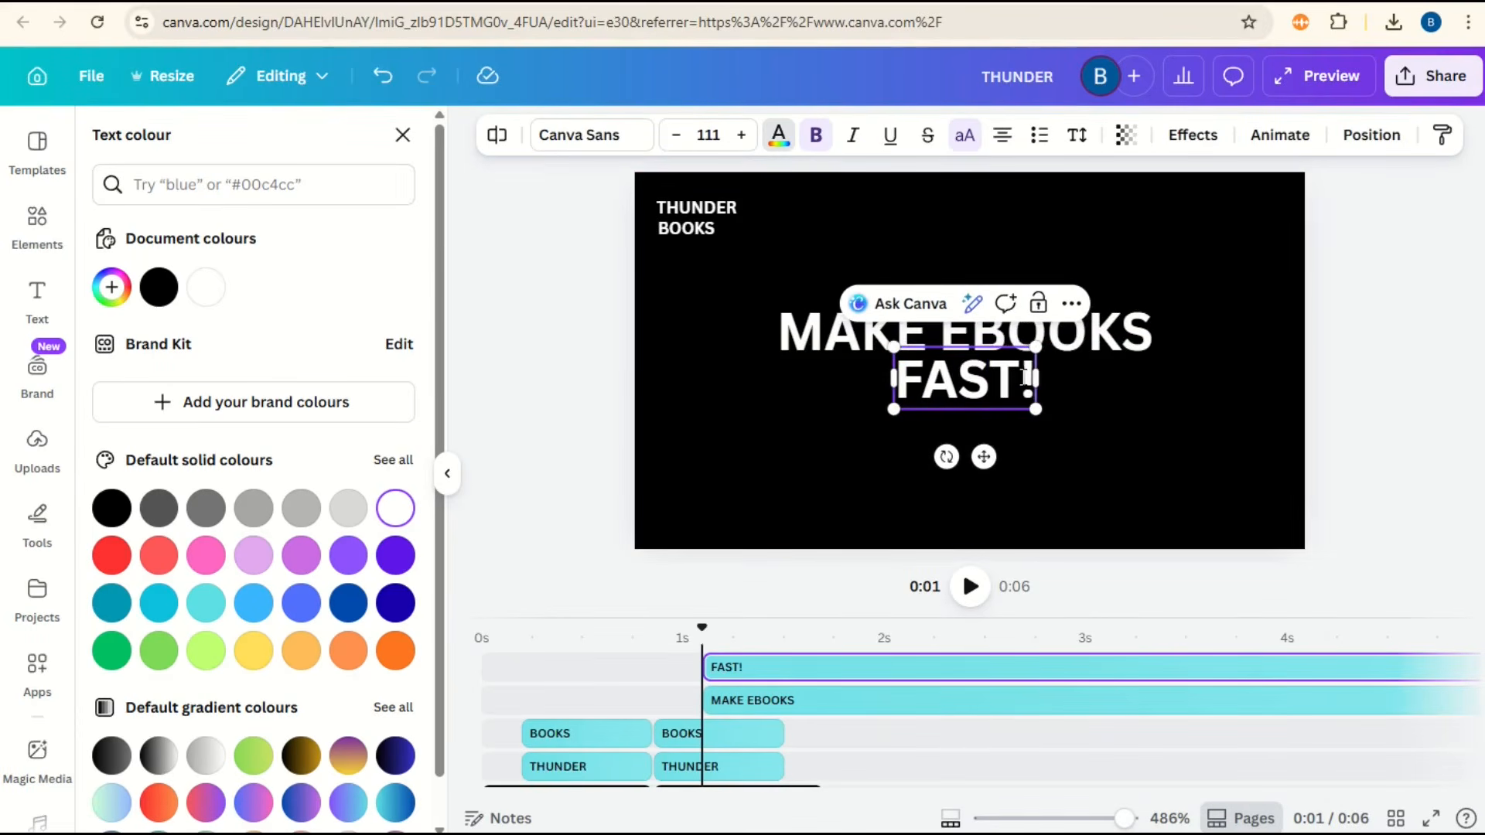
Make the FAST! text red and italic
{"action": "left_click_drag", "start_coordinate": [905, 377], "coordinate": [1018, 379]}
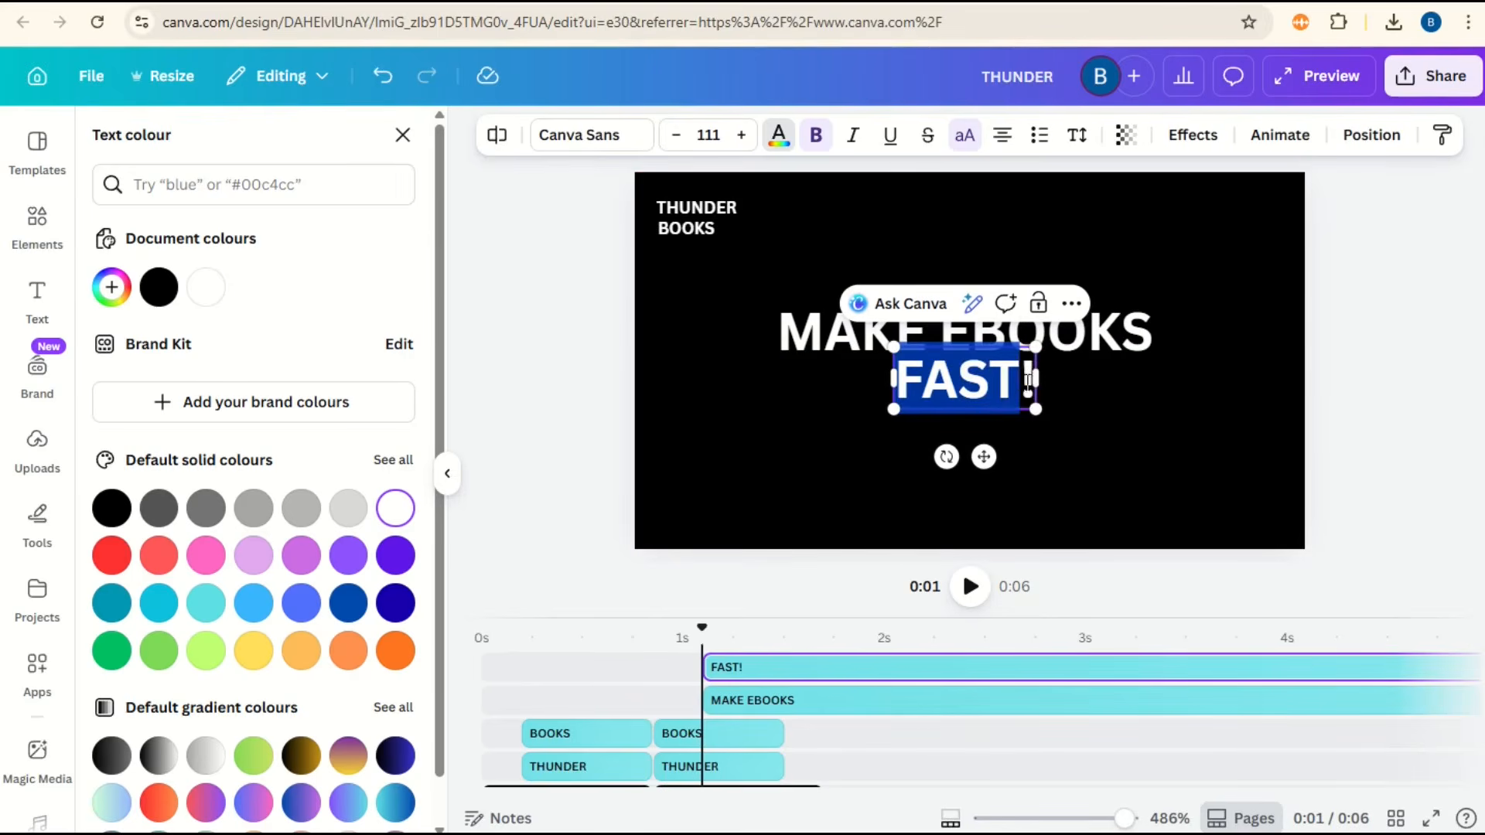
{"action": "left_click", "coordinate": [778, 137]}
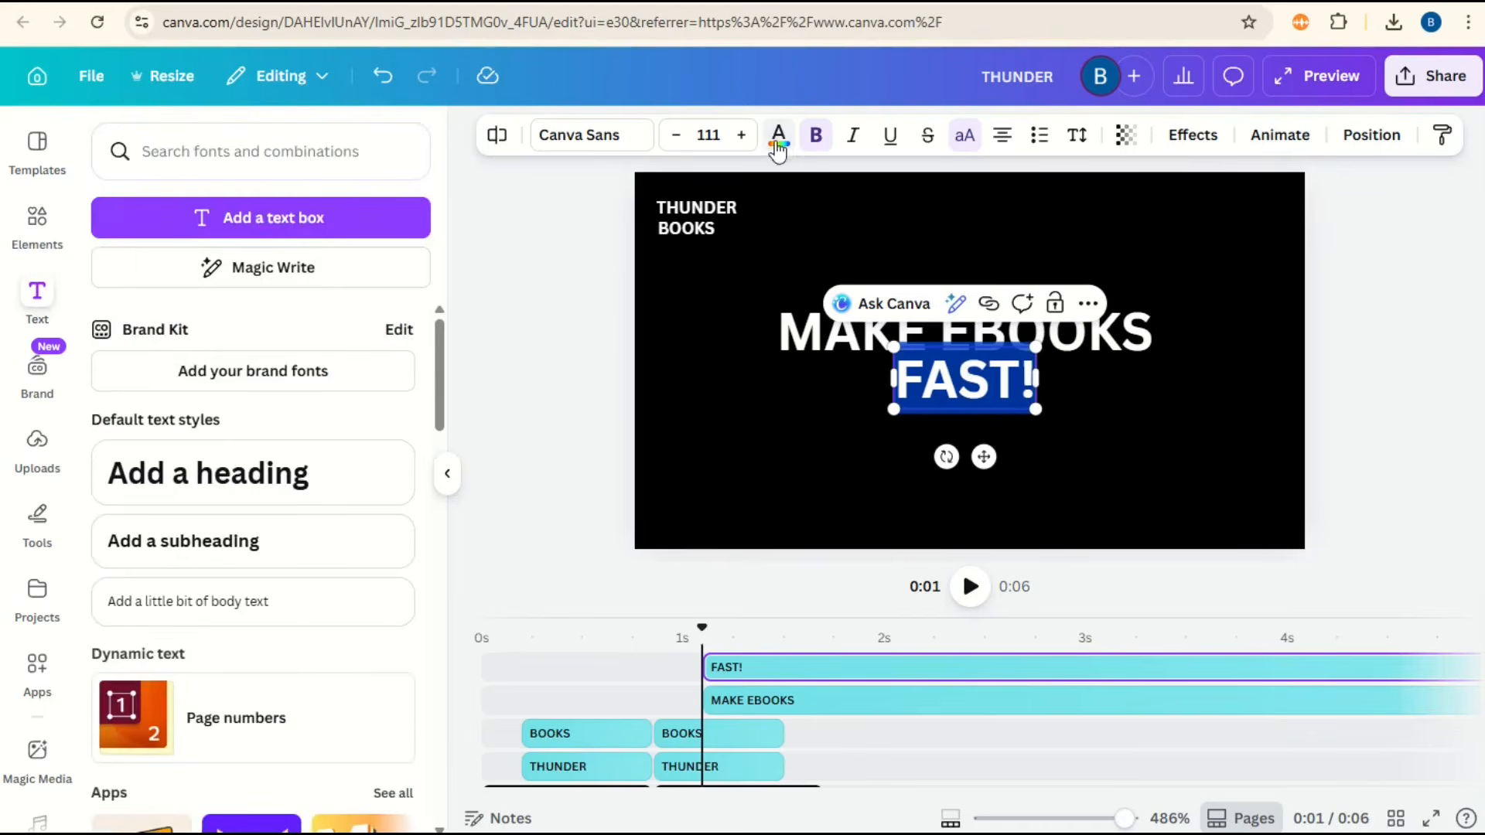
{"action": "left_click", "coordinate": [112, 556]}
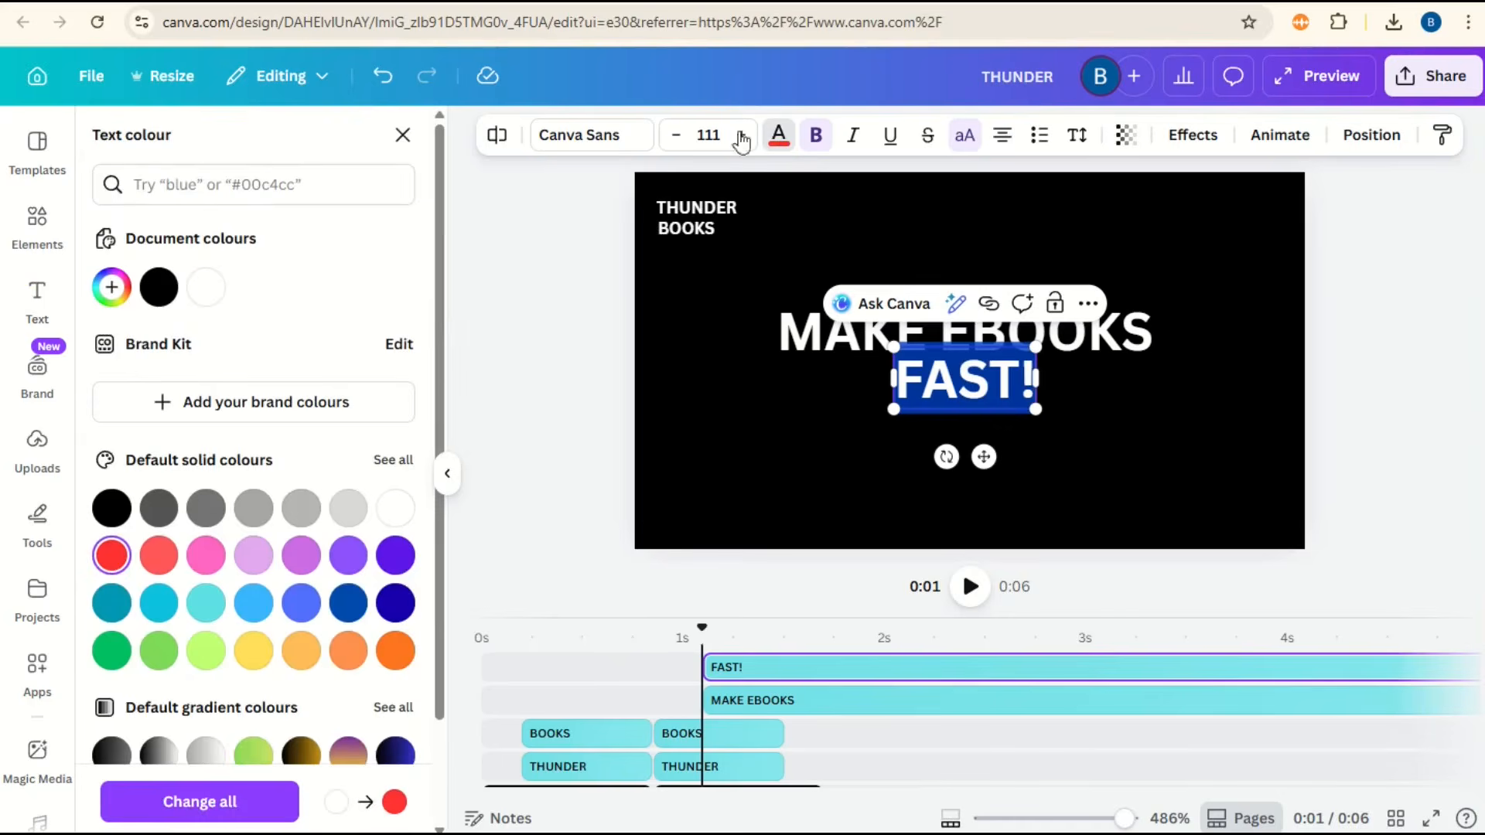
{"action": "left_click", "coordinate": [1165, 407]}
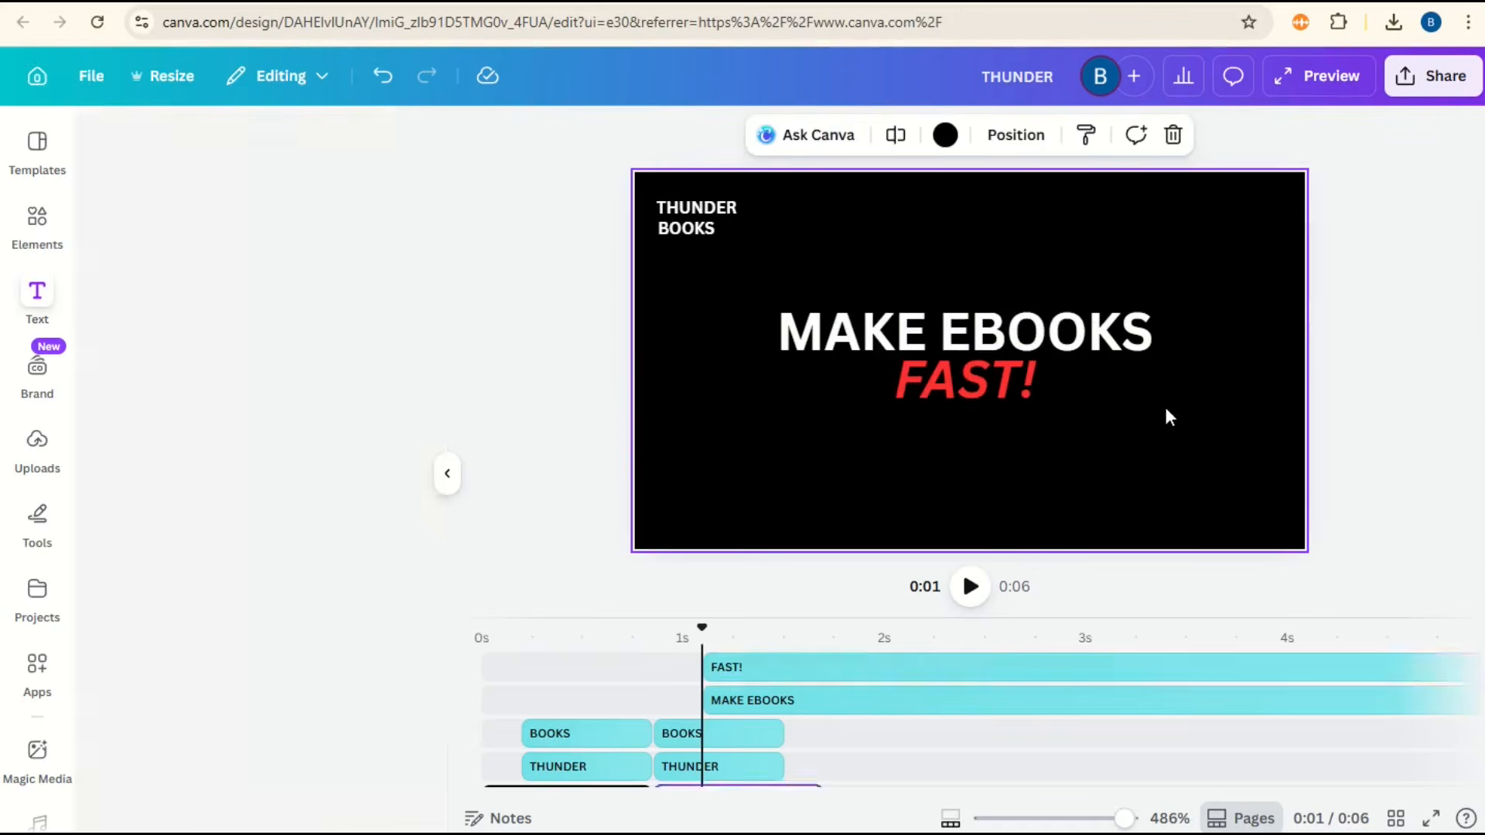
Move FAST! directly under MAKE EBOOKS and centre both texts together horizontally on the canvas
{"action": "left_click", "coordinate": [987, 389]}
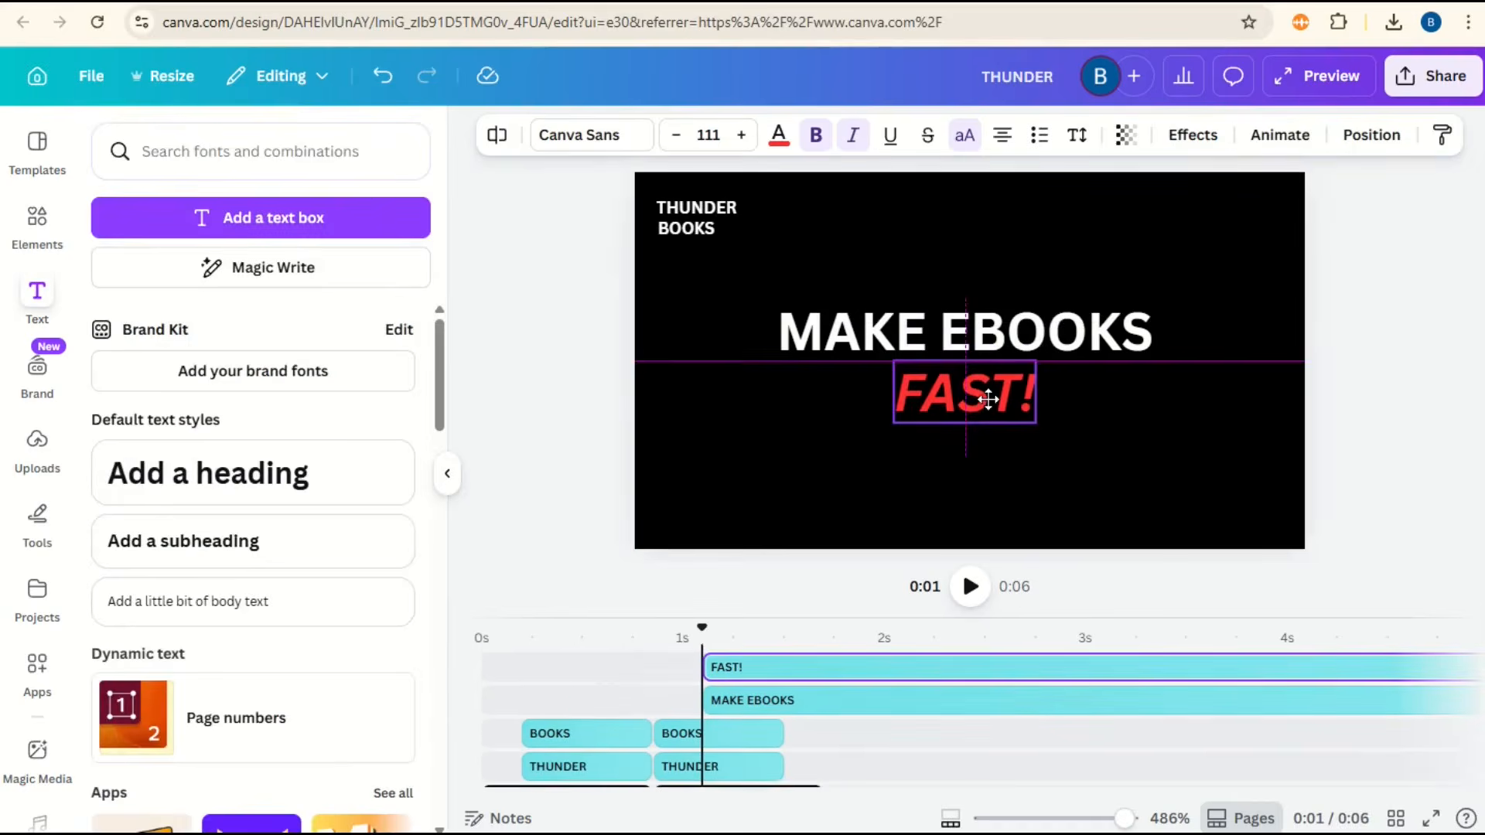
{"action": "left_click_drag", "start_coordinate": [1228, 298], "coordinate": [879, 409]}
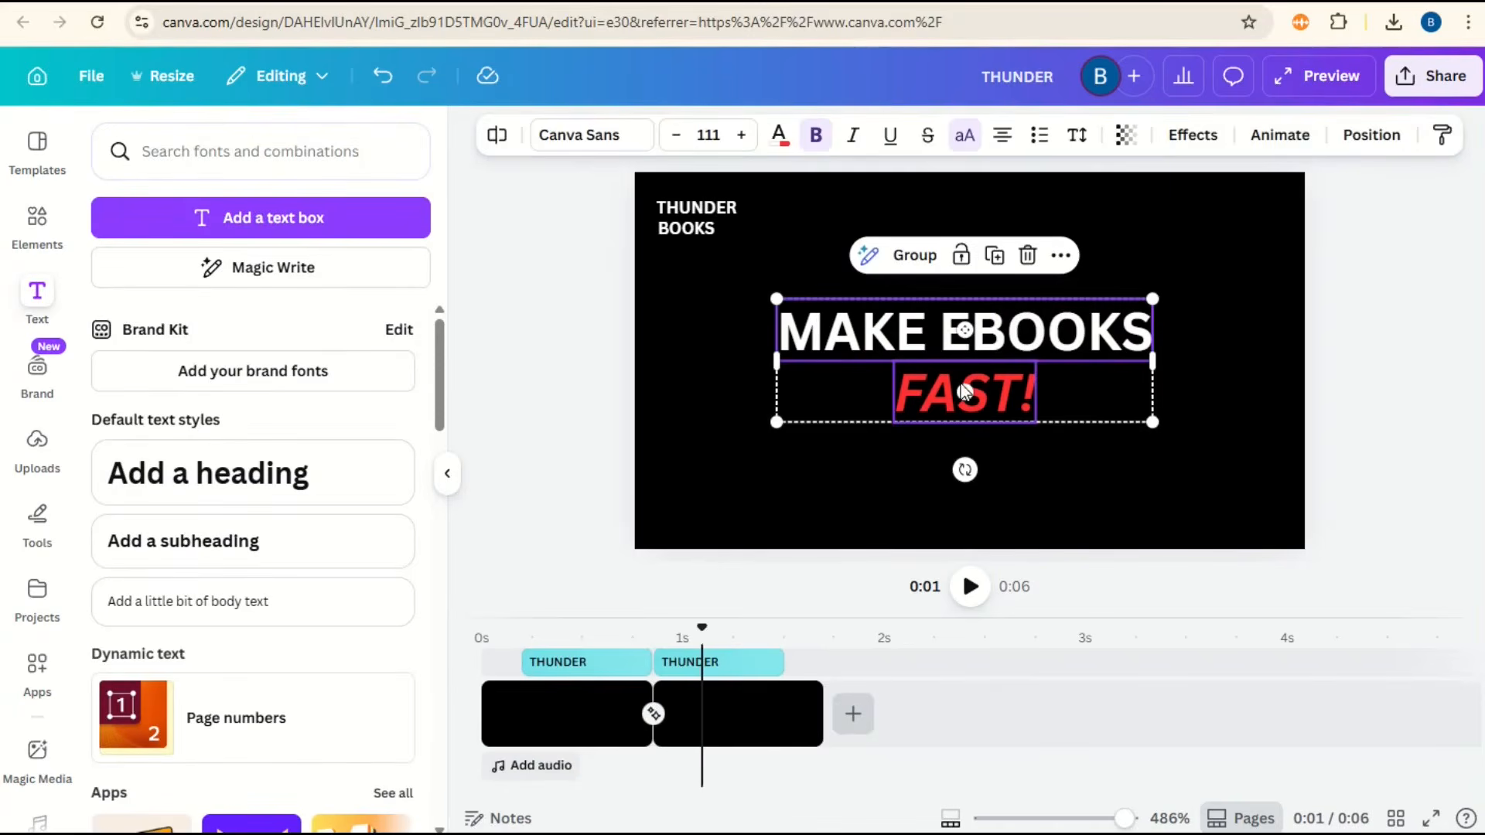
{"action": "left_click_drag", "start_coordinate": [1012, 384], "coordinate": [1016, 376]}
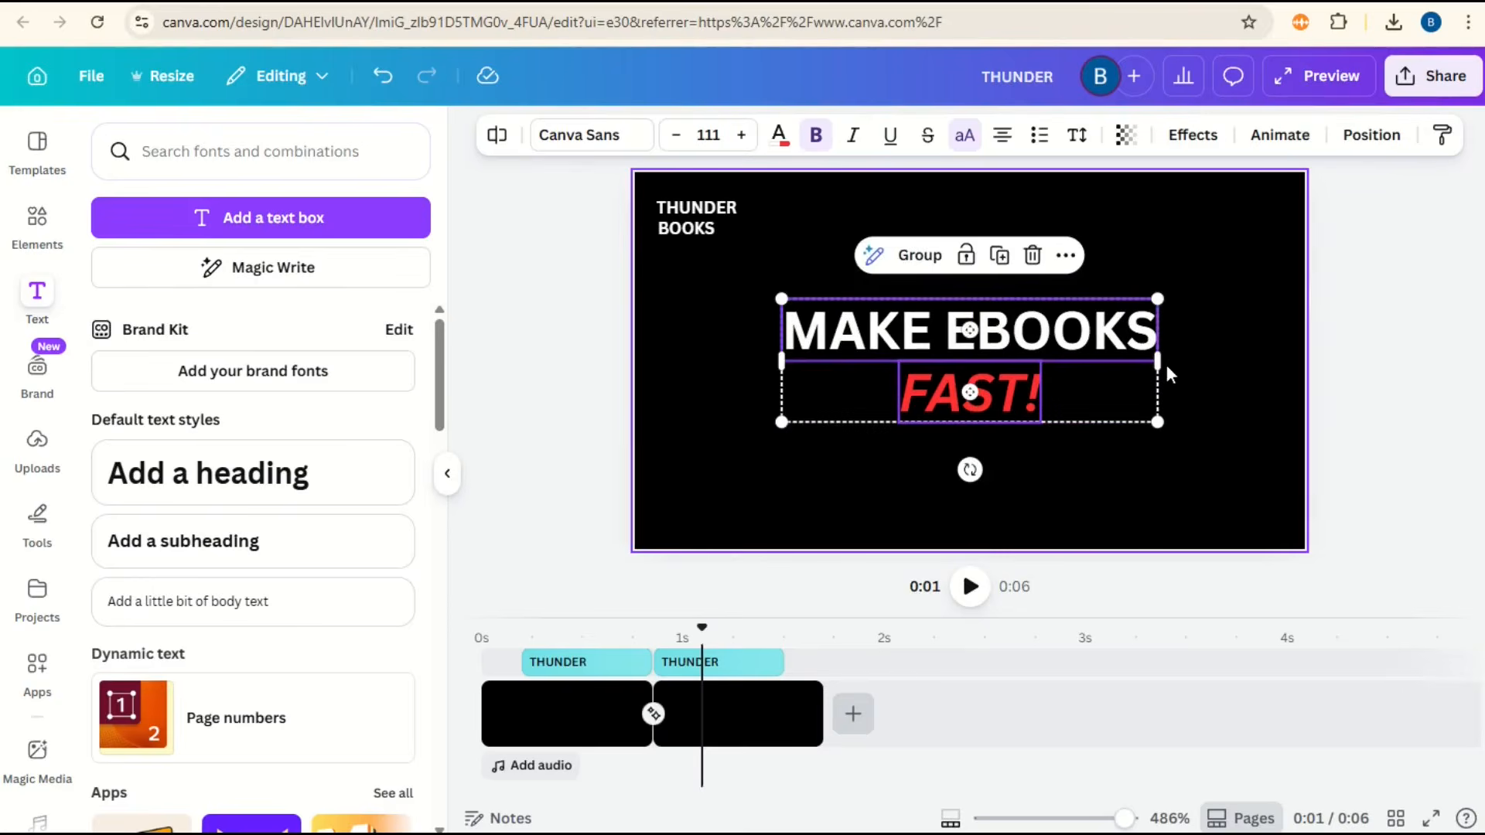
{"action": "left_click", "coordinate": [1208, 393]}
Give the MAKE EBOOKS text an enter-only Pan animation moving leftward, with the speed raised close to maximum
{"action": "left_click", "coordinate": [1042, 338]}
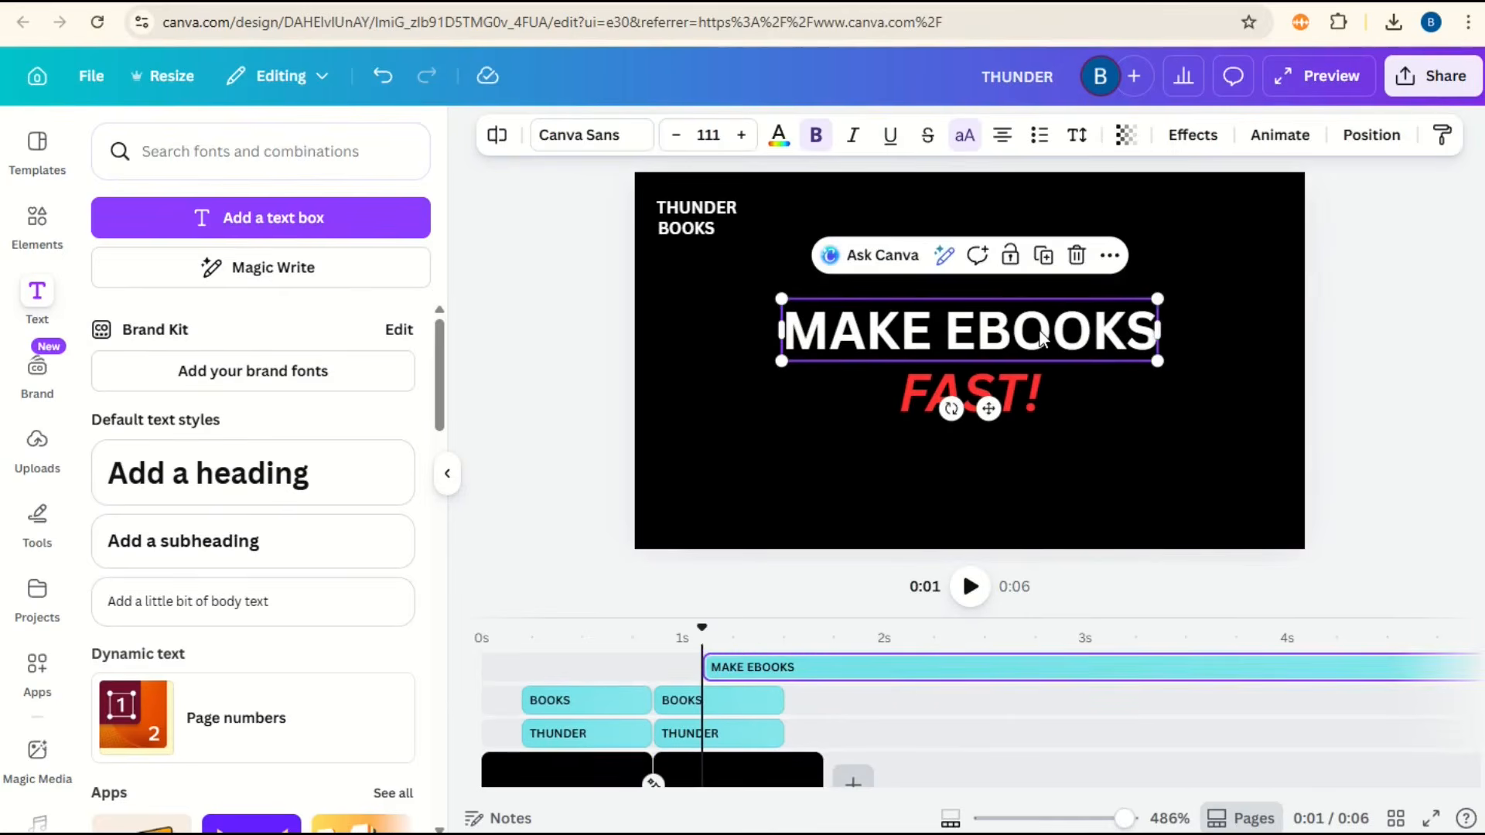
{"action": "left_click", "coordinate": [1280, 137]}
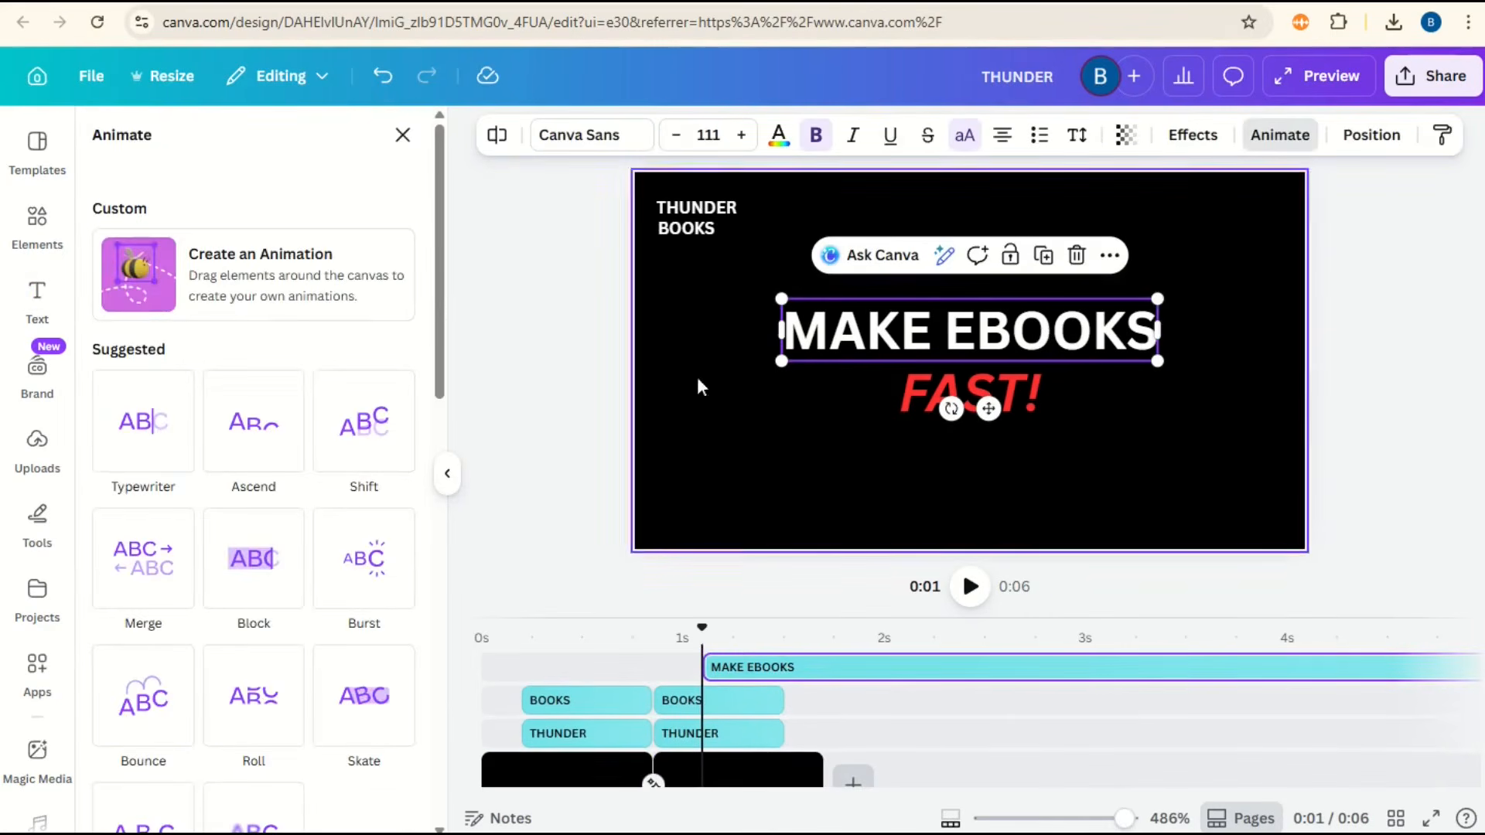
{"action": "scroll", "coordinate": [286, 503], "scroll_direction": "down", "scroll_amount": 6}
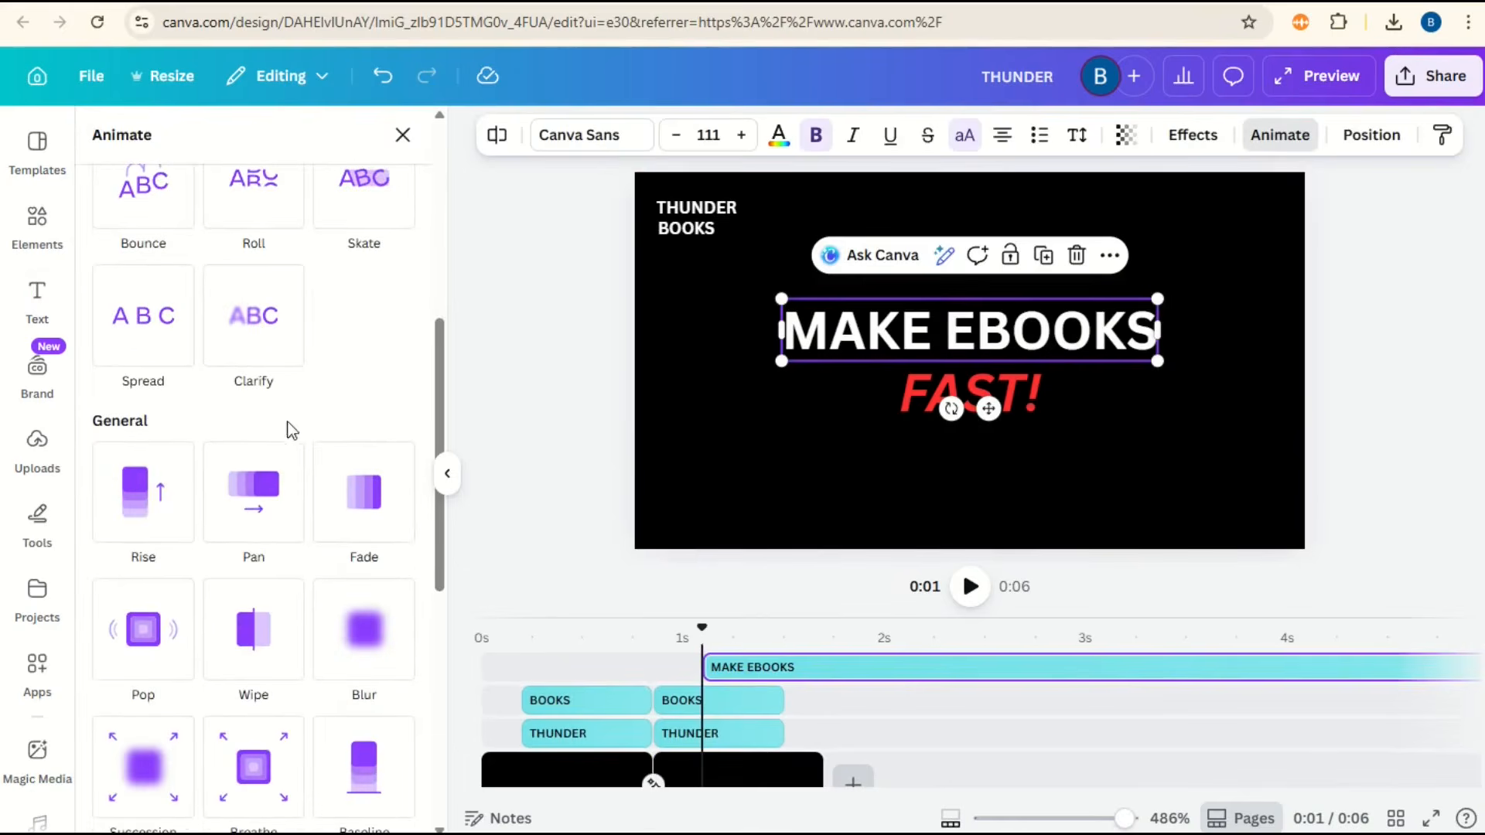
{"action": "left_click", "coordinate": [252, 508]}
{"action": "scroll", "coordinate": [248, 477], "scroll_direction": "down", "scroll_amount": 3}
{"action": "left_click", "coordinate": [129, 567]}
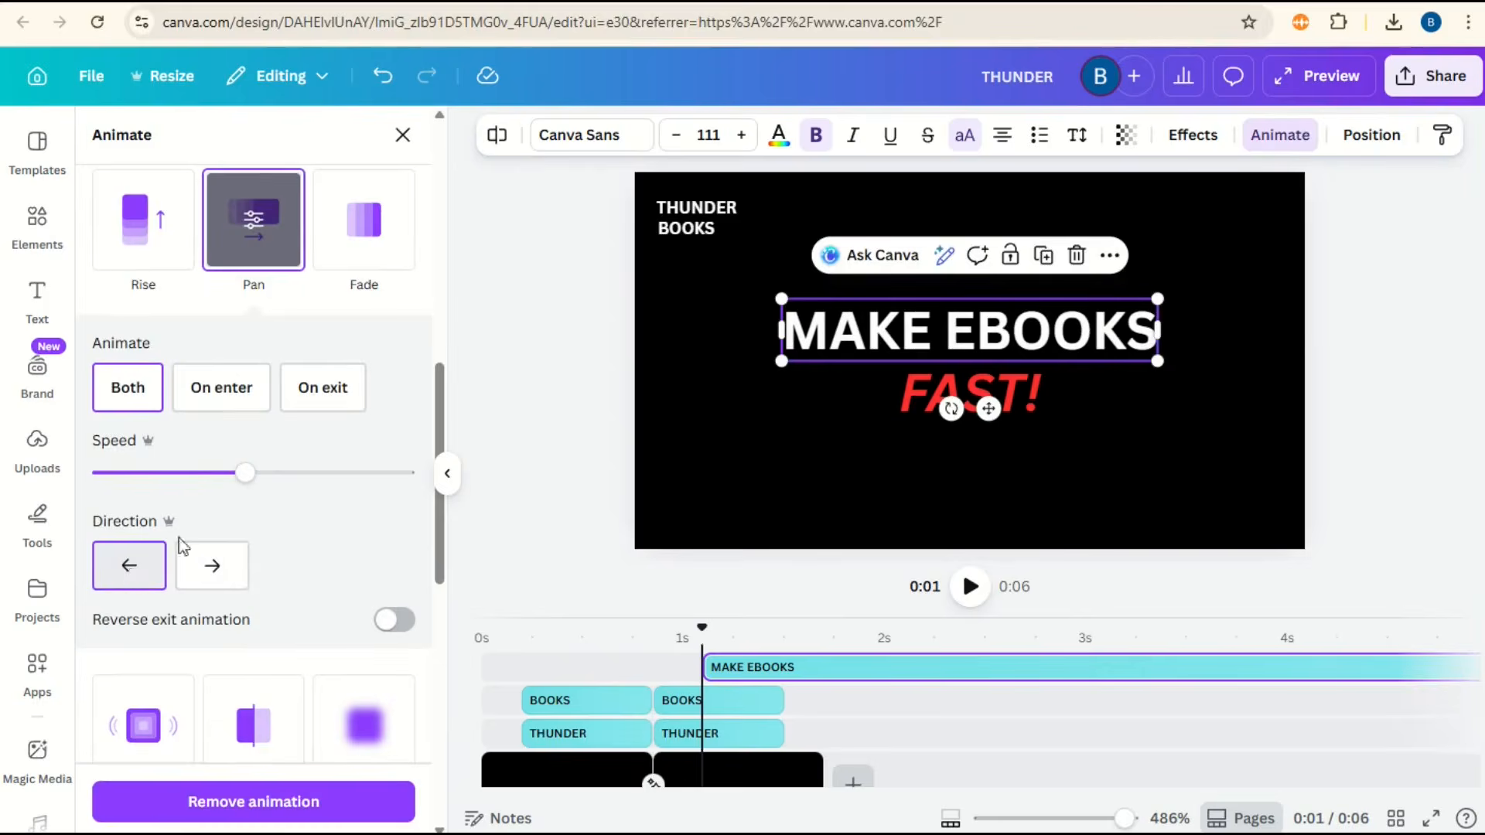
{"action": "left_click_drag", "start_coordinate": [247, 483], "coordinate": [388, 491]}
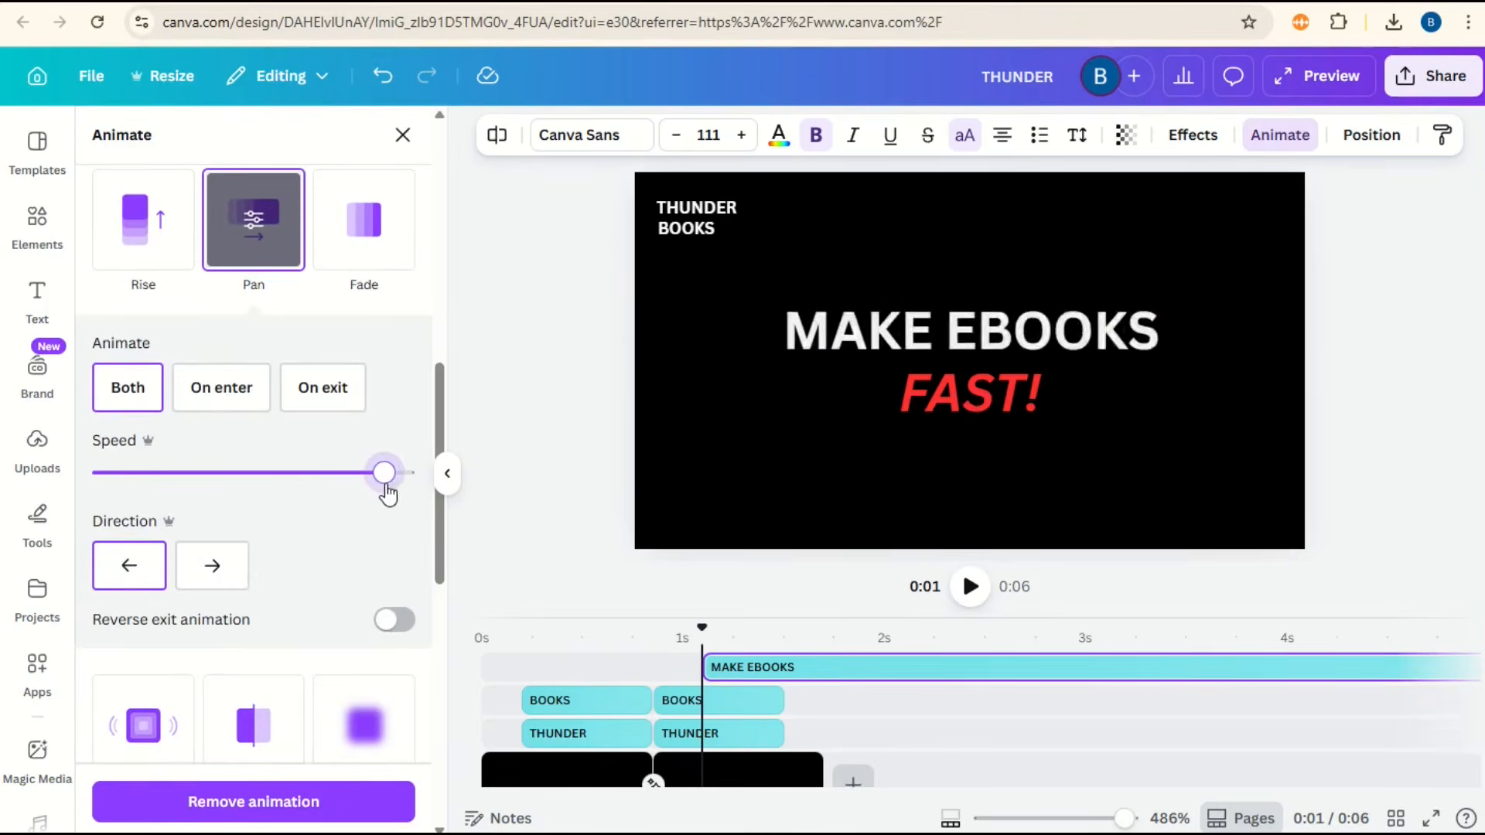
{"action": "left_click", "coordinate": [226, 400]}
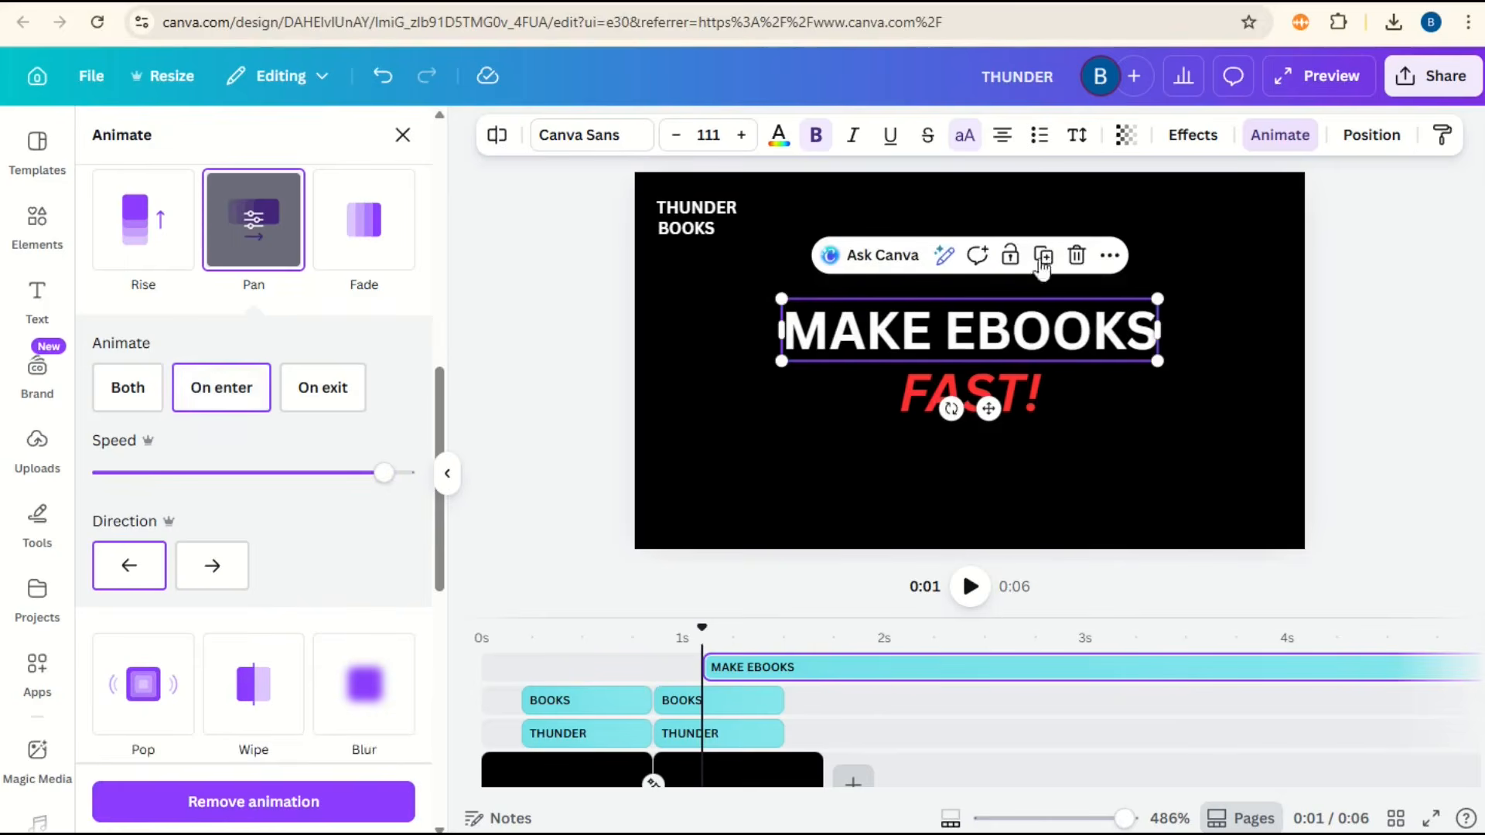
Give the FAST! text an enter-only Bounce animation by character, with the intensity raised close to maximum
{"action": "left_click", "coordinate": [978, 394]}
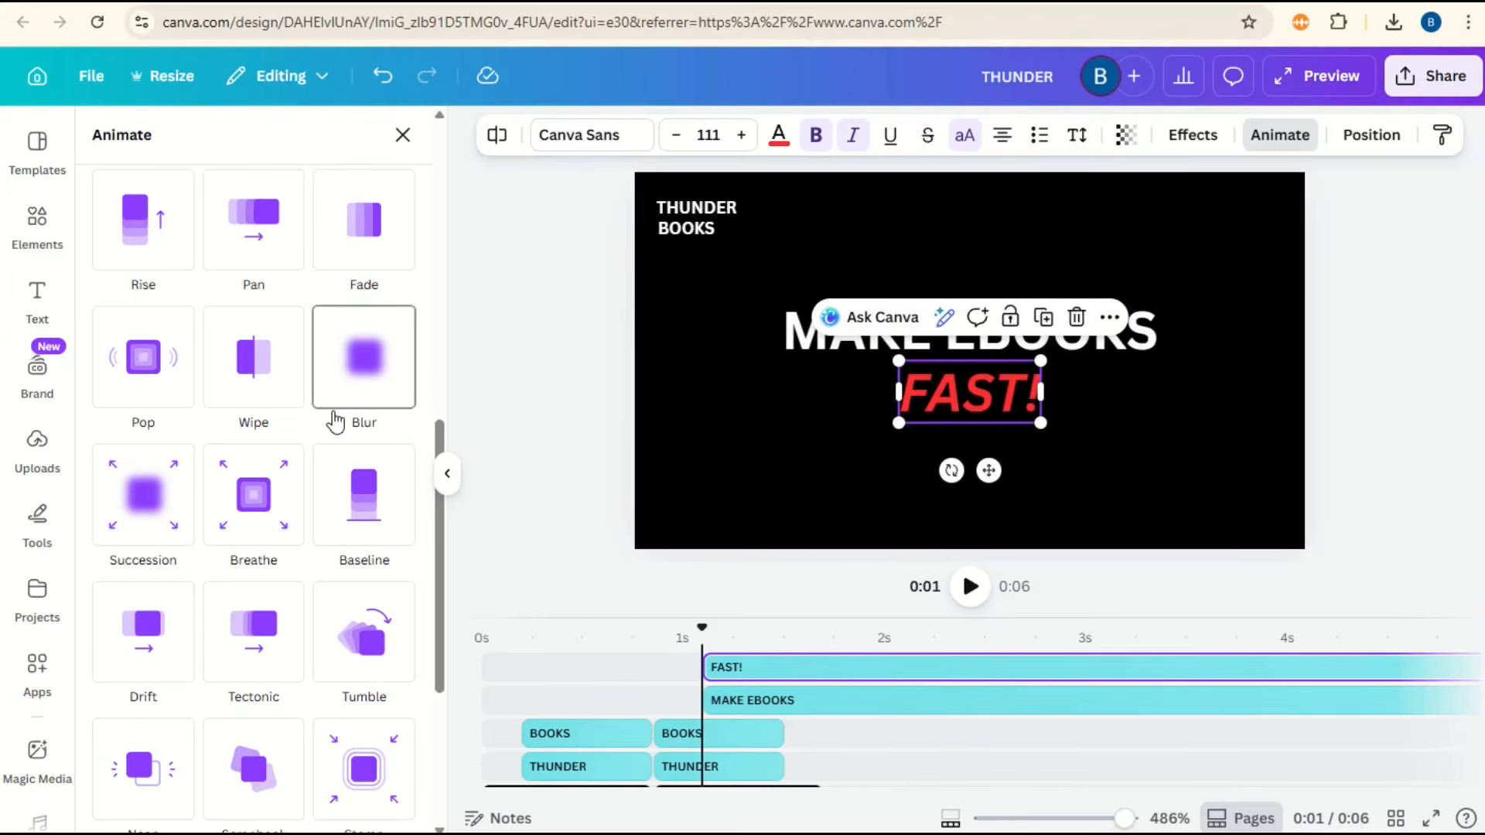
{"action": "scroll", "coordinate": [331, 421], "scroll_direction": "down", "scroll_amount": 5}
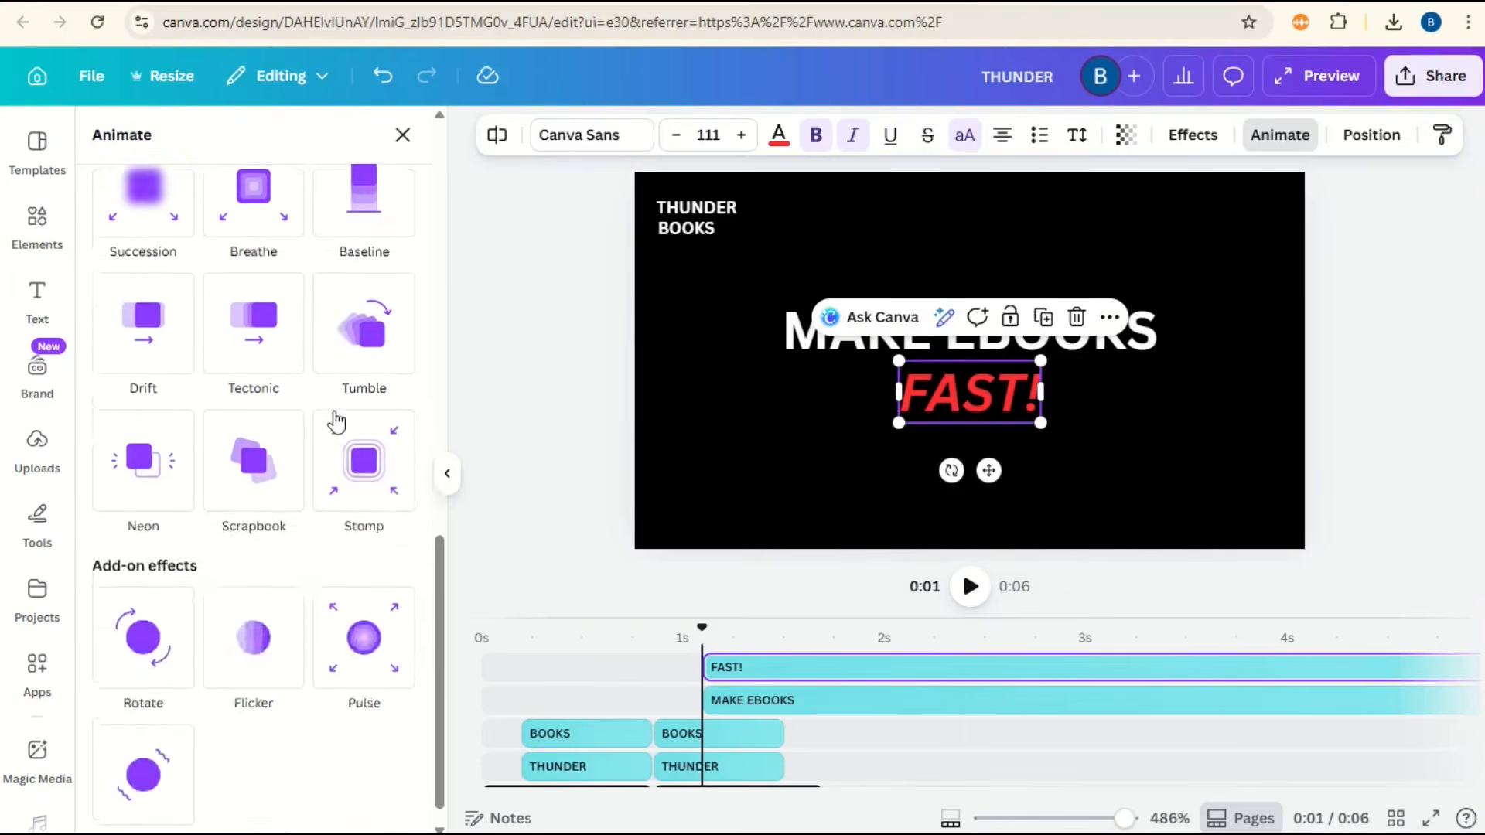
{"action": "scroll", "coordinate": [332, 421], "scroll_direction": "up", "scroll_amount": 10}
{"action": "left_click", "coordinate": [169, 340]}
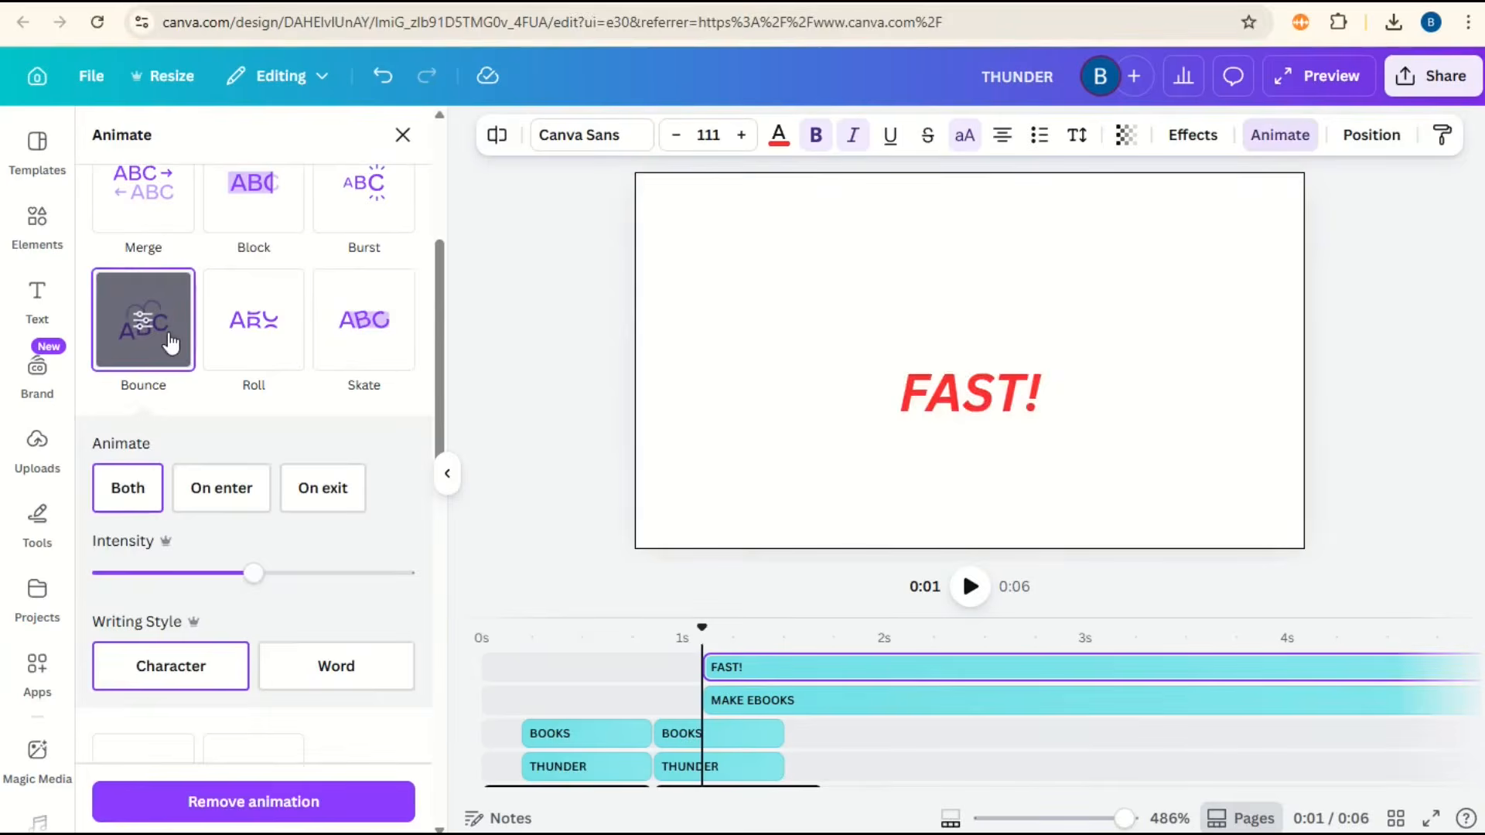
{"action": "left_click_drag", "start_coordinate": [331, 580], "coordinate": [390, 582]}
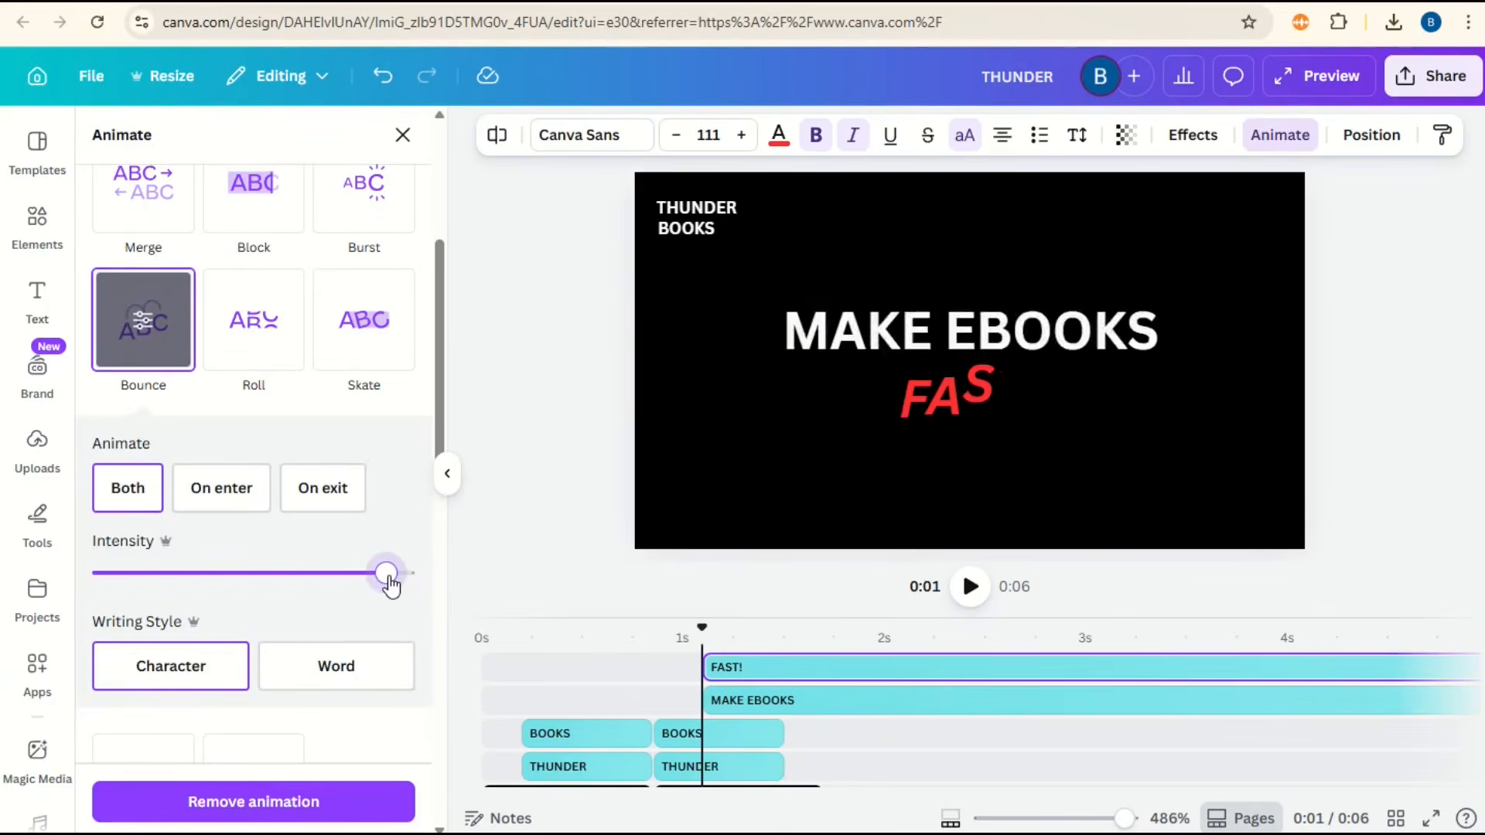
{"action": "left_click", "coordinate": [209, 504]}
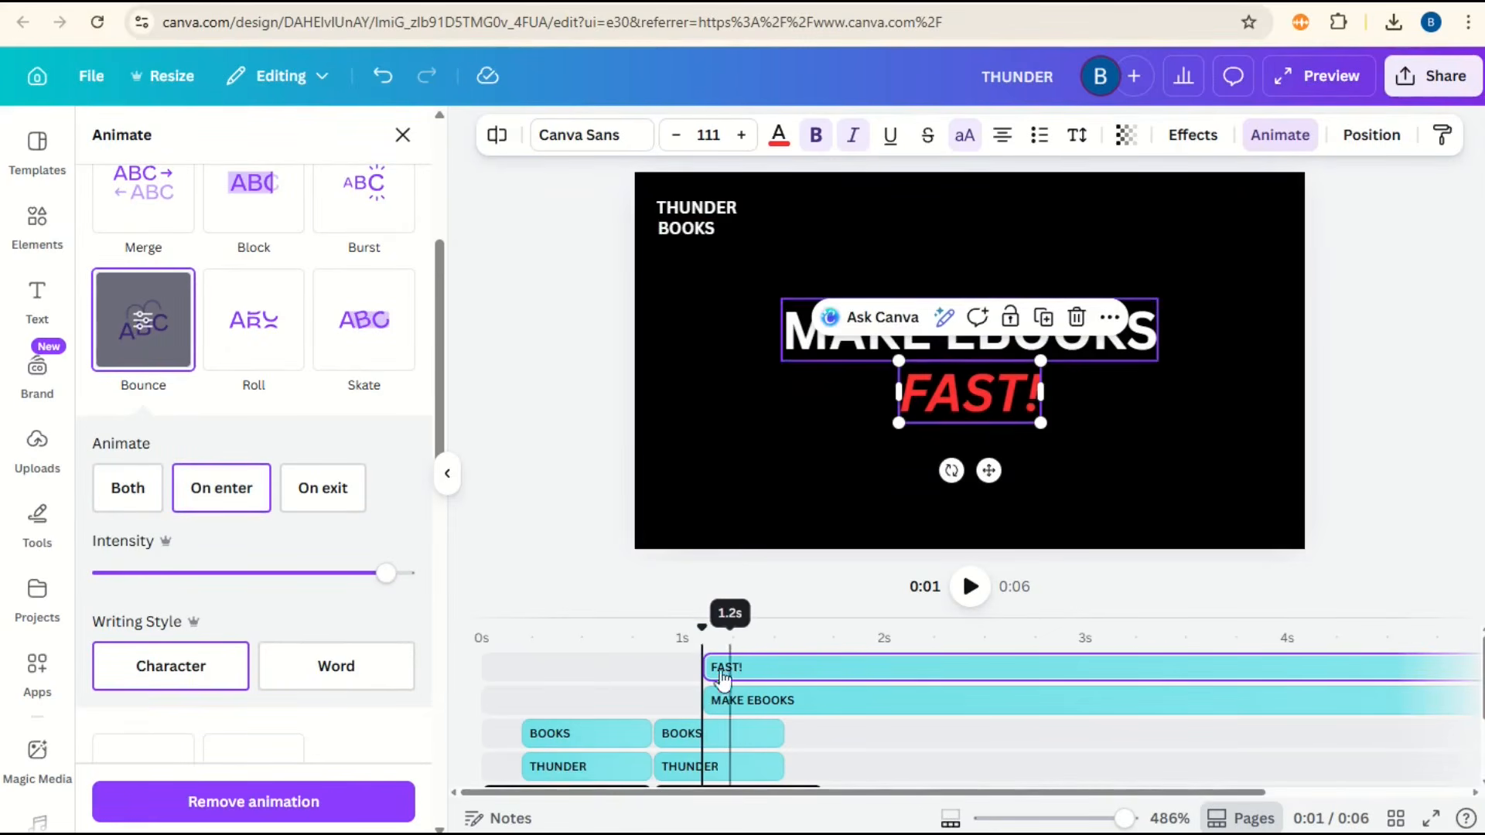
Delay the start of FAST! to about 1.4 s and lengthen the second black clip to 1.3 s
{"action": "left_click_drag", "start_coordinate": [702, 625], "coordinate": [836, 679]}
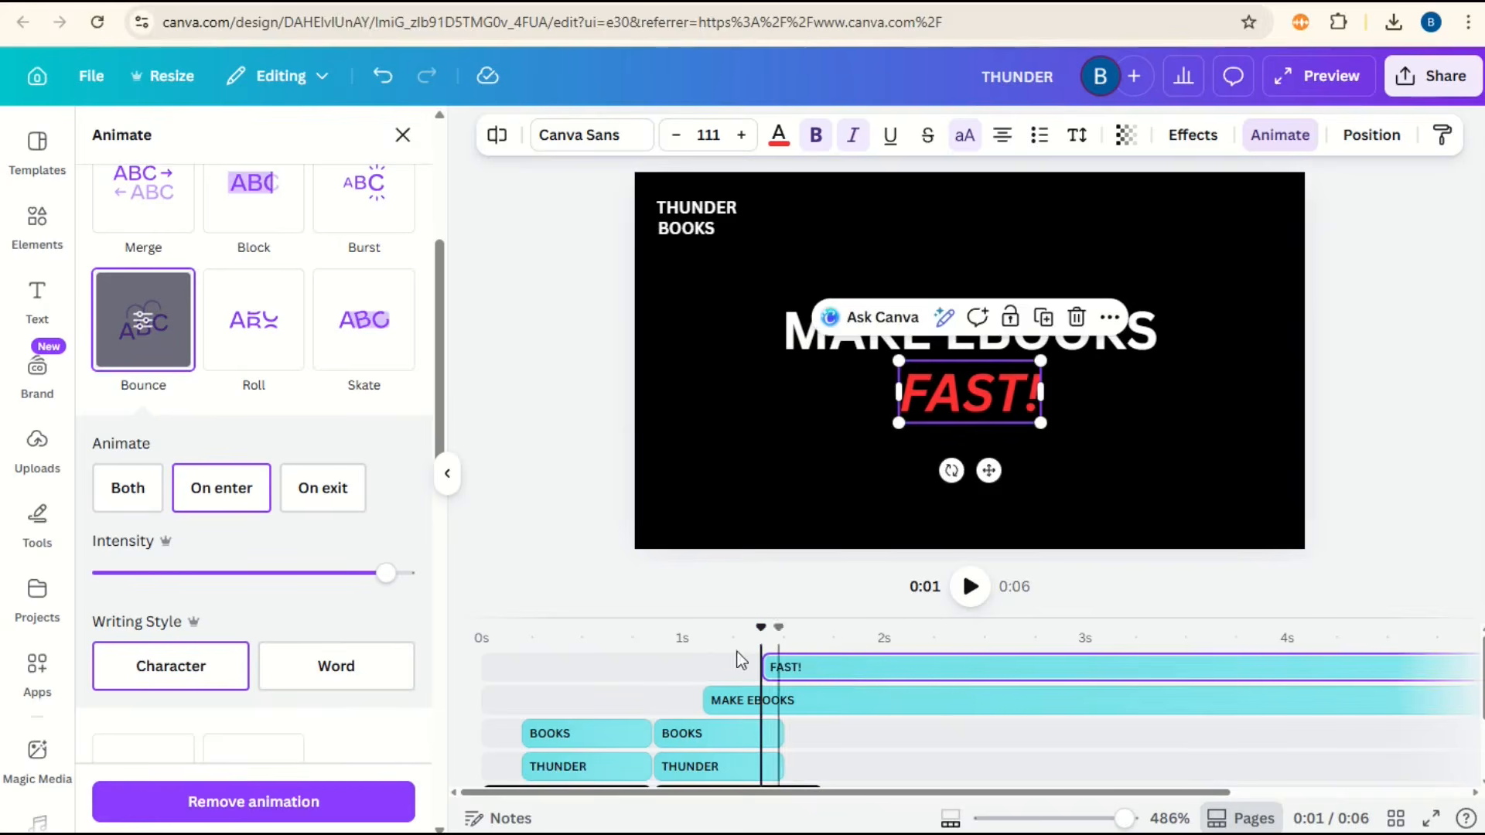
{"action": "left_click_drag", "start_coordinate": [689, 634], "coordinate": [929, 403]}
{"action": "left_click", "coordinate": [780, 637]}
{"action": "left_click_drag", "start_coordinate": [821, 633], "coordinate": [926, 632]}
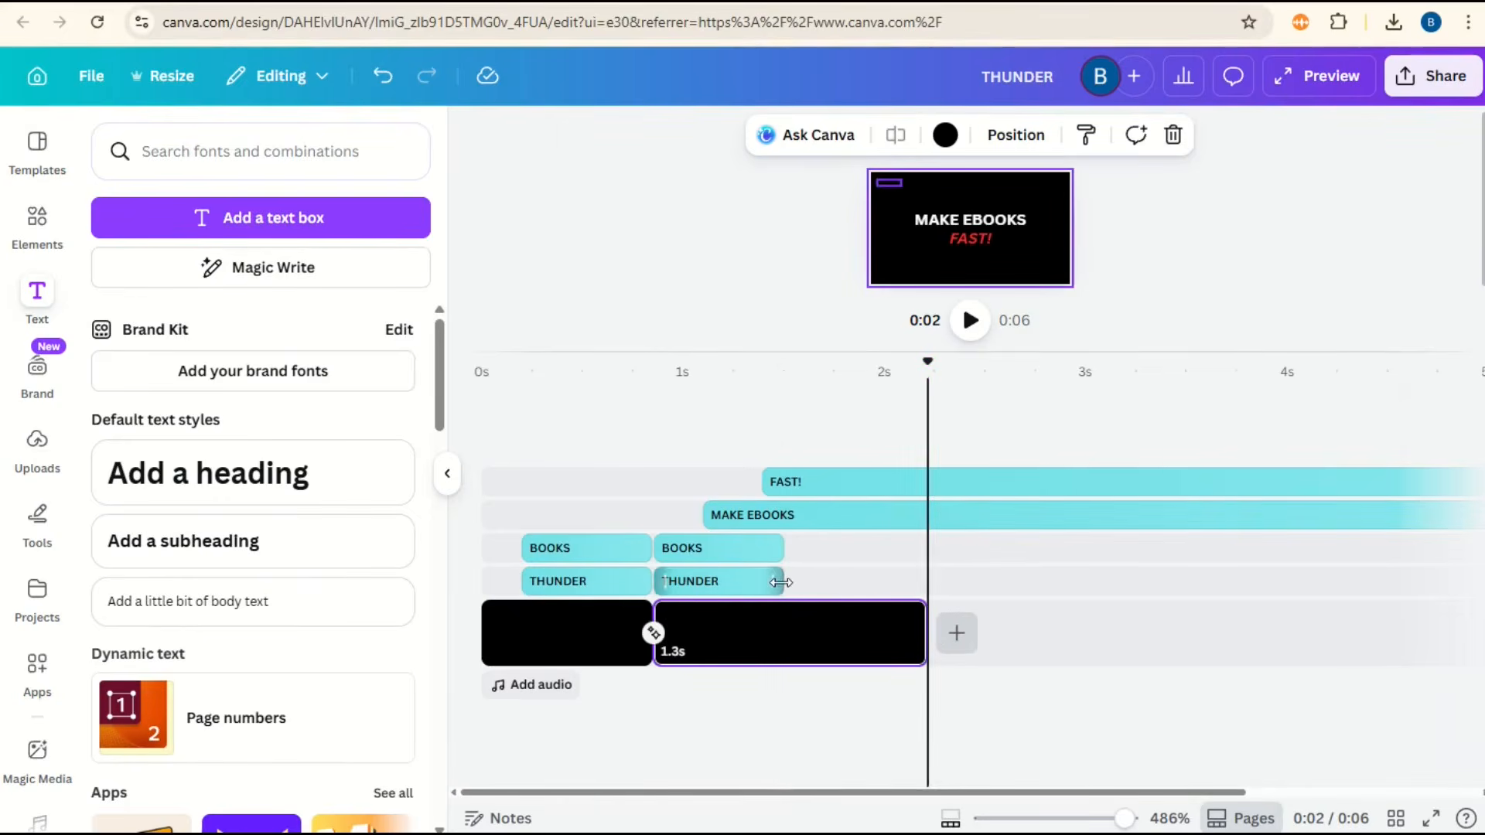
Extend the second THUNDER and BOOKS clips and shorten MAKE EBOOKS and FAST! so all four end with the second black clip
{"action": "left_click_drag", "start_coordinate": [782, 582], "coordinate": [925, 582]}
{"action": "left_click_drag", "start_coordinate": [779, 547], "coordinate": [926, 549]}
{"action": "left_click_drag", "start_coordinate": [1033, 799], "coordinate": [1268, 800]}
{"action": "left_click_drag", "start_coordinate": [1416, 516], "coordinate": [665, 544]}
{"action": "left_click_drag", "start_coordinate": [1417, 482], "coordinate": [716, 517]}
{"action": "left_click_drag", "start_coordinate": [1043, 353], "coordinate": [1031, 551]}
Duplicate the second black background clip to add a third clip of the same length
{"action": "left_click", "coordinate": [848, 765]}
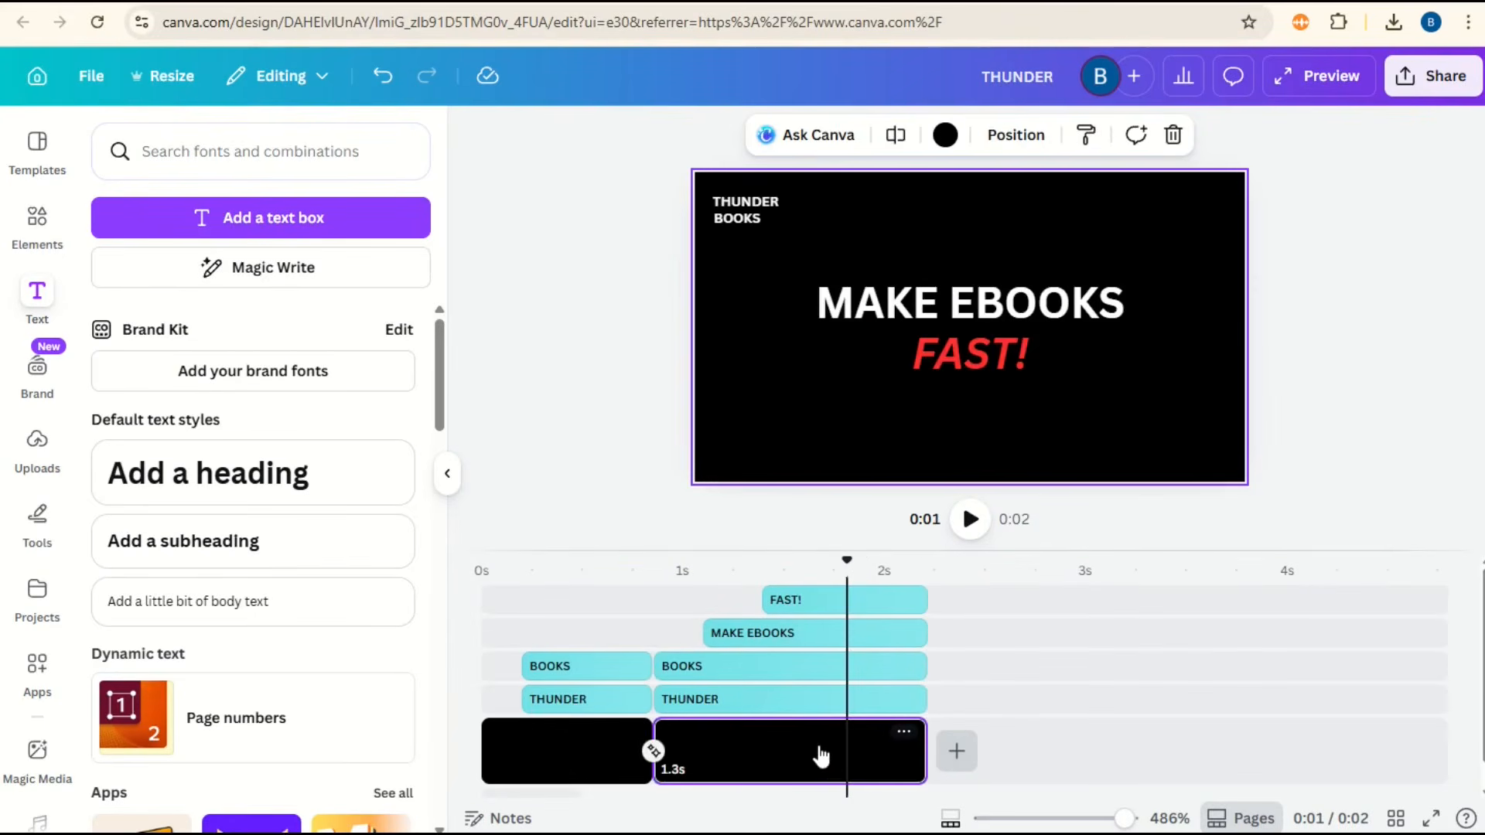
{"action": "left_click", "coordinate": [904, 732]}
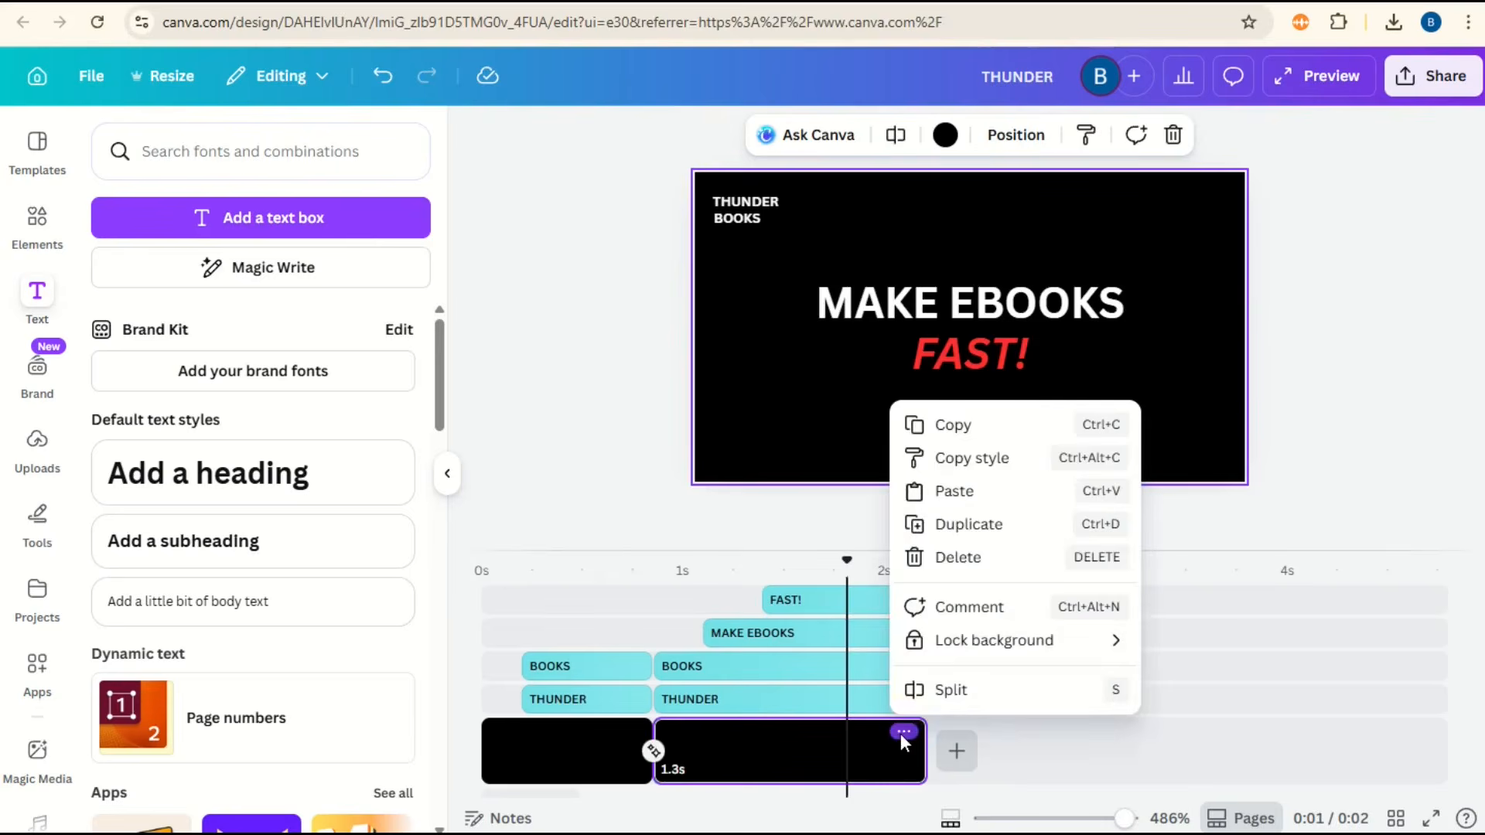
{"action": "left_click", "coordinate": [983, 534]}
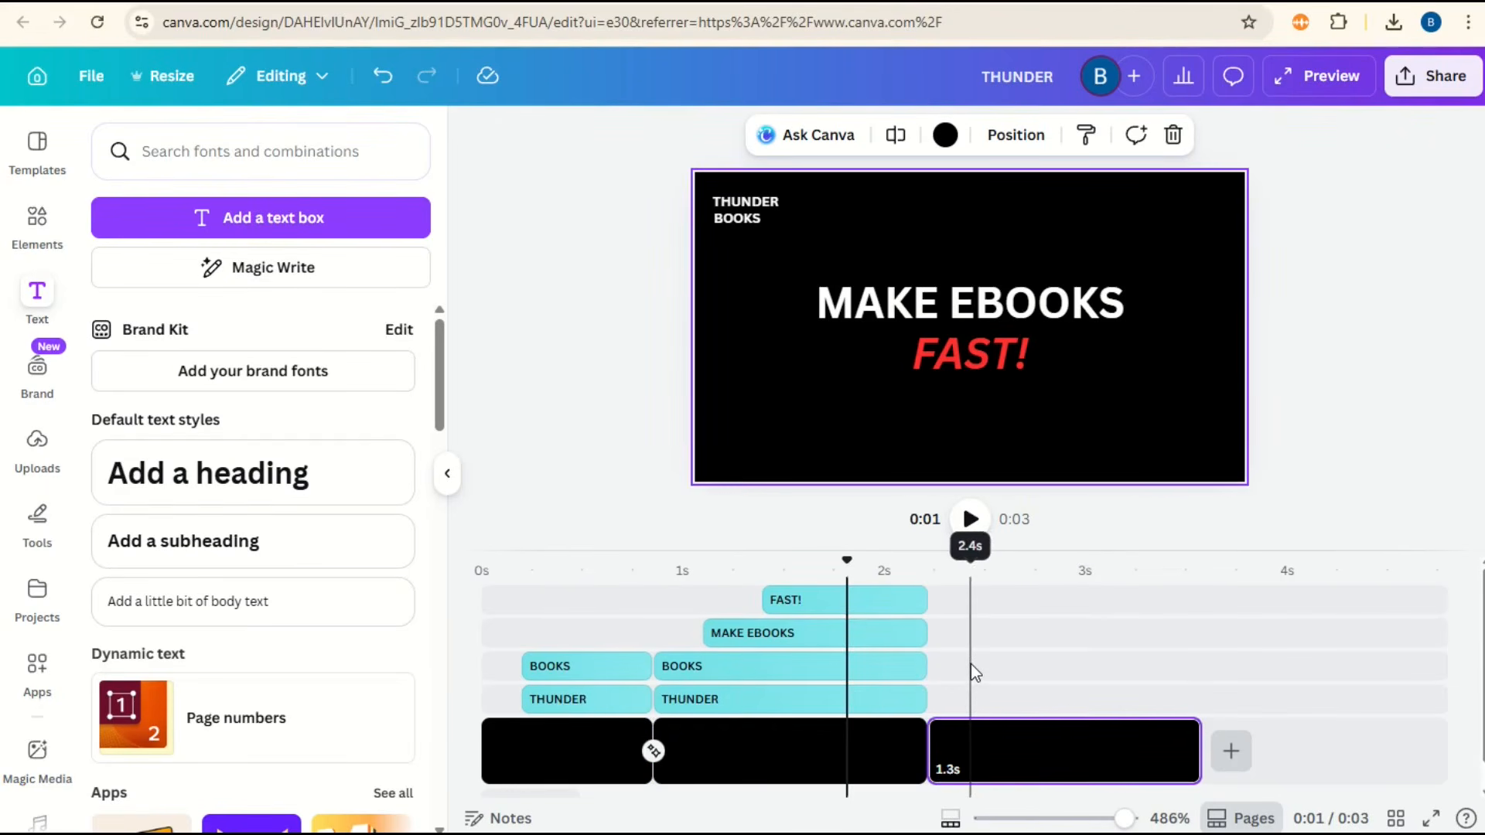
Duplicate FAST!, MAKE EBOOKS, BOOKS and THUNDER and place the copies at the start of the third black clip
{"action": "right_click", "coordinate": [886, 607]}
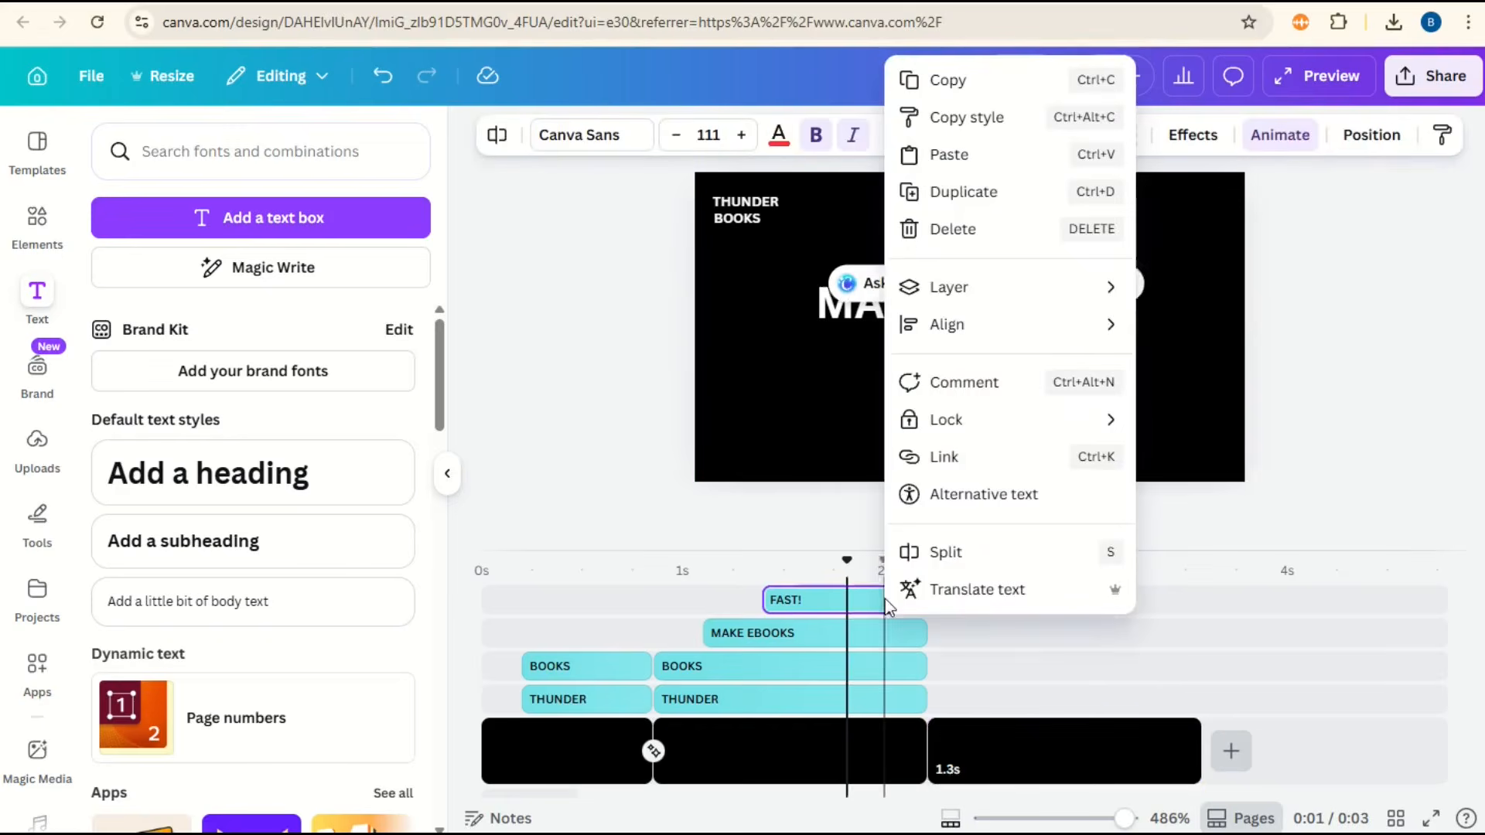
{"action": "left_click", "coordinate": [976, 192]}
{"action": "left_click_drag", "start_coordinate": [848, 631], "coordinate": [1019, 604]}
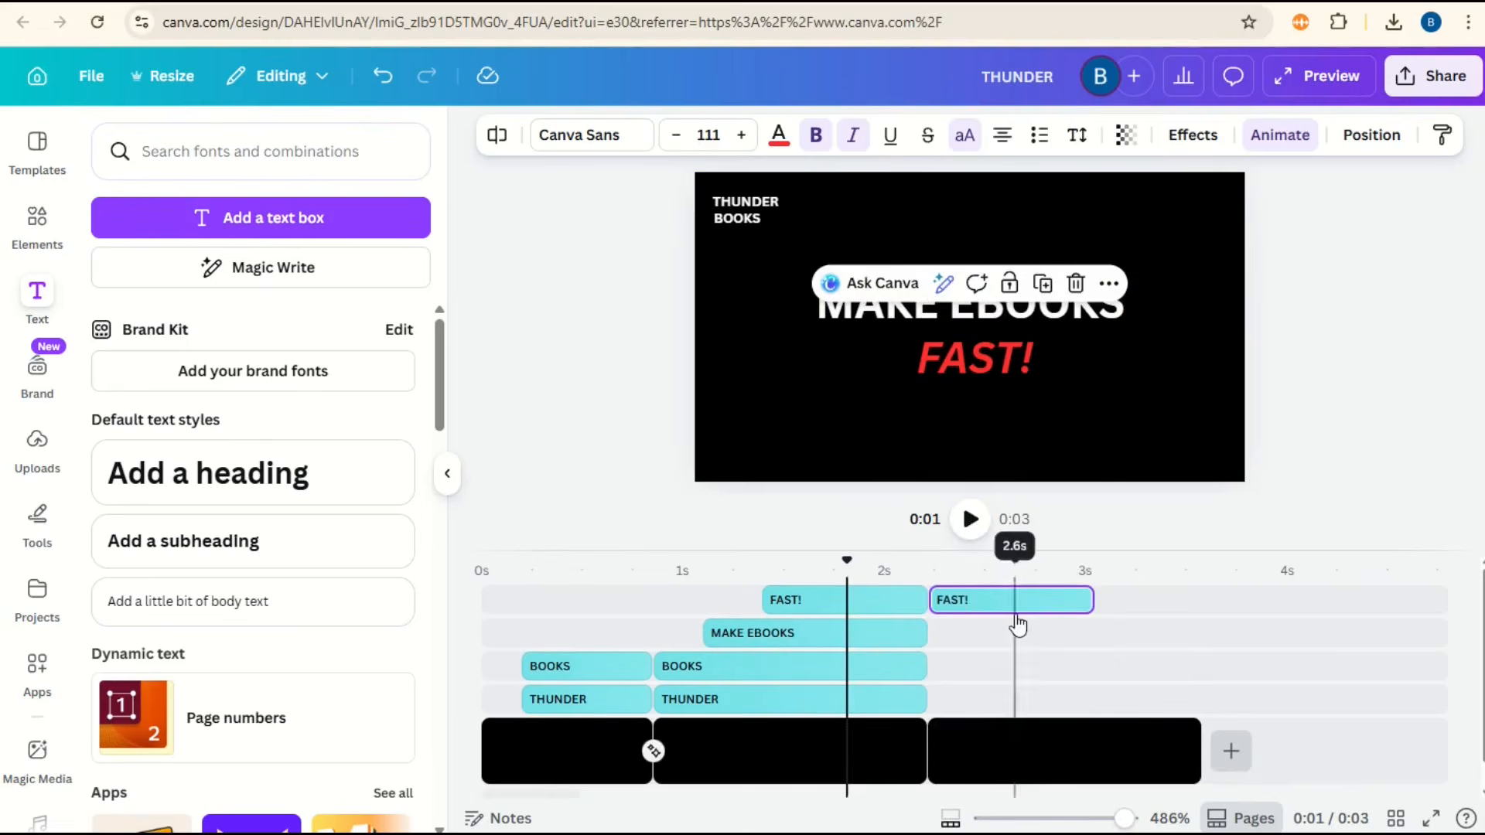
{"action": "right_click", "coordinate": [883, 633]}
{"action": "left_click", "coordinate": [961, 207]}
{"action": "left_click_drag", "start_coordinate": [869, 676], "coordinate": [1146, 663]}
{"action": "right_click", "coordinate": [868, 708]}
{"action": "left_click", "coordinate": [948, 206]}
{"action": "left_click_drag", "start_coordinate": [812, 701], "coordinate": [1084, 699]}
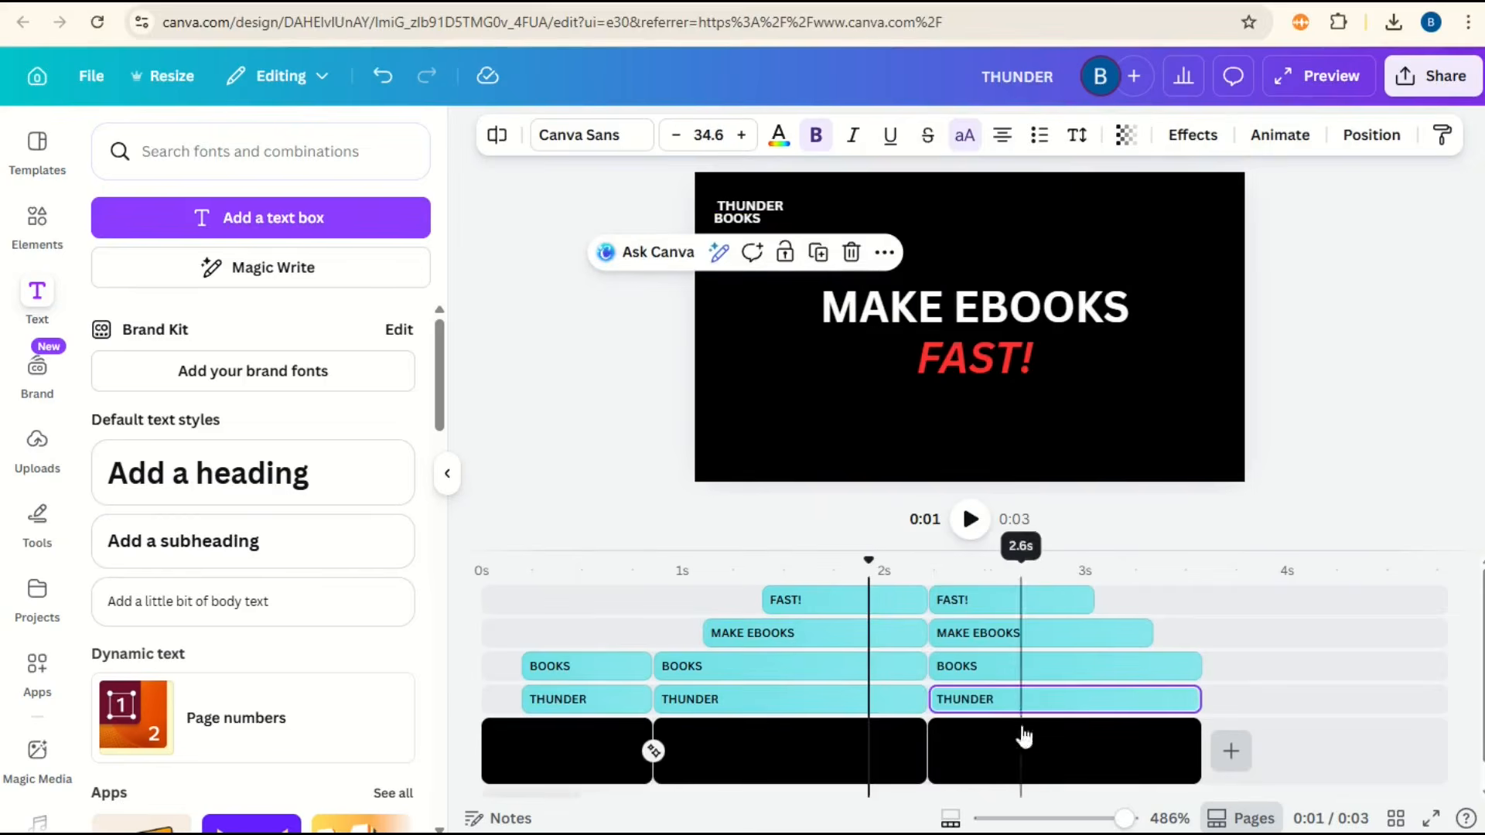
Remove the animations from the FAST! and MAKE EBOOKS copies and check the BOOKS and THUNDER copies for animations
{"action": "left_click", "coordinate": [1018, 607]}
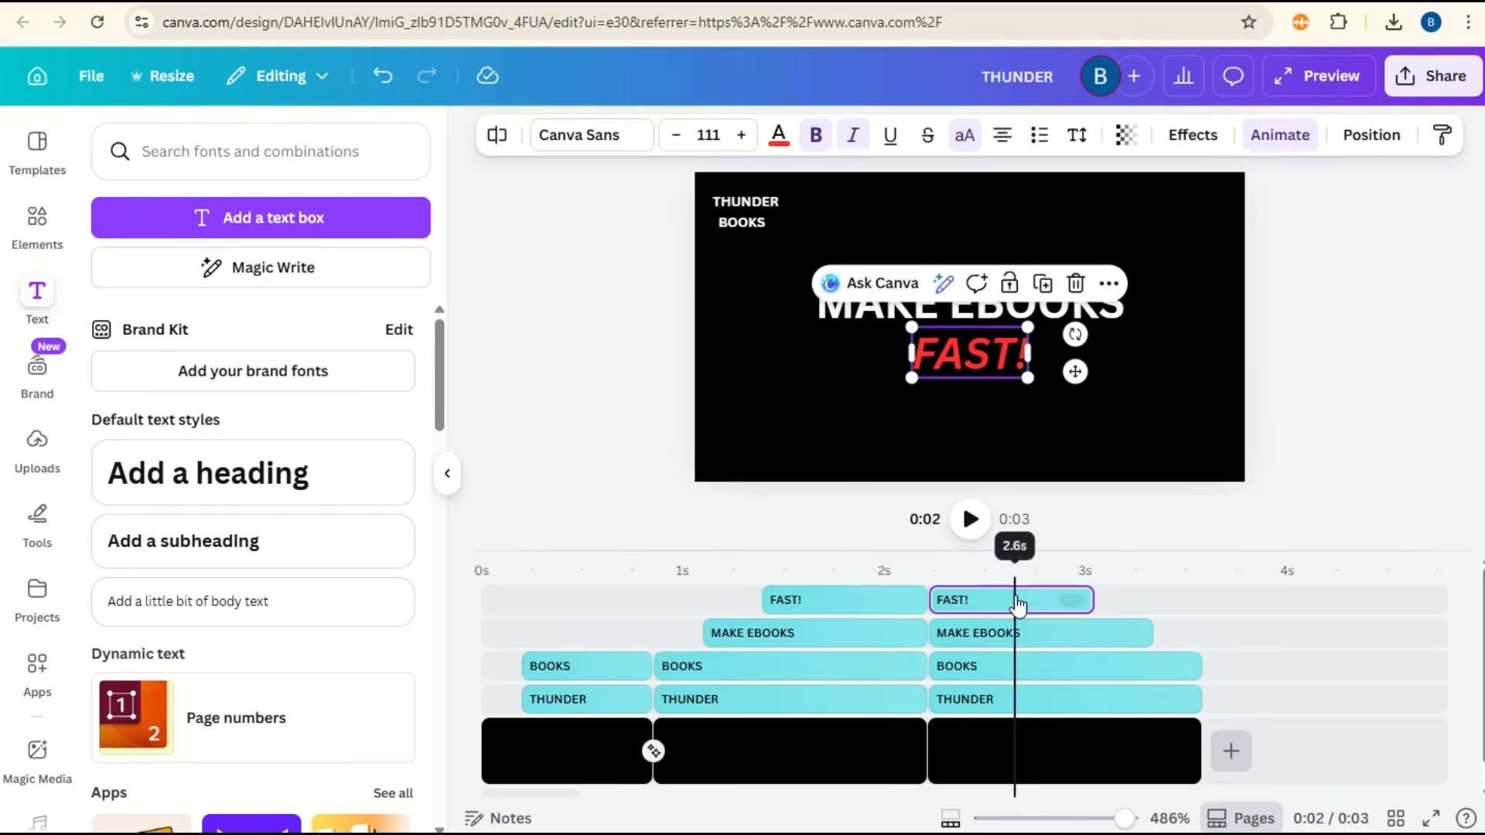
{"action": "left_click", "coordinate": [1271, 151]}
{"action": "left_click", "coordinate": [258, 805]}
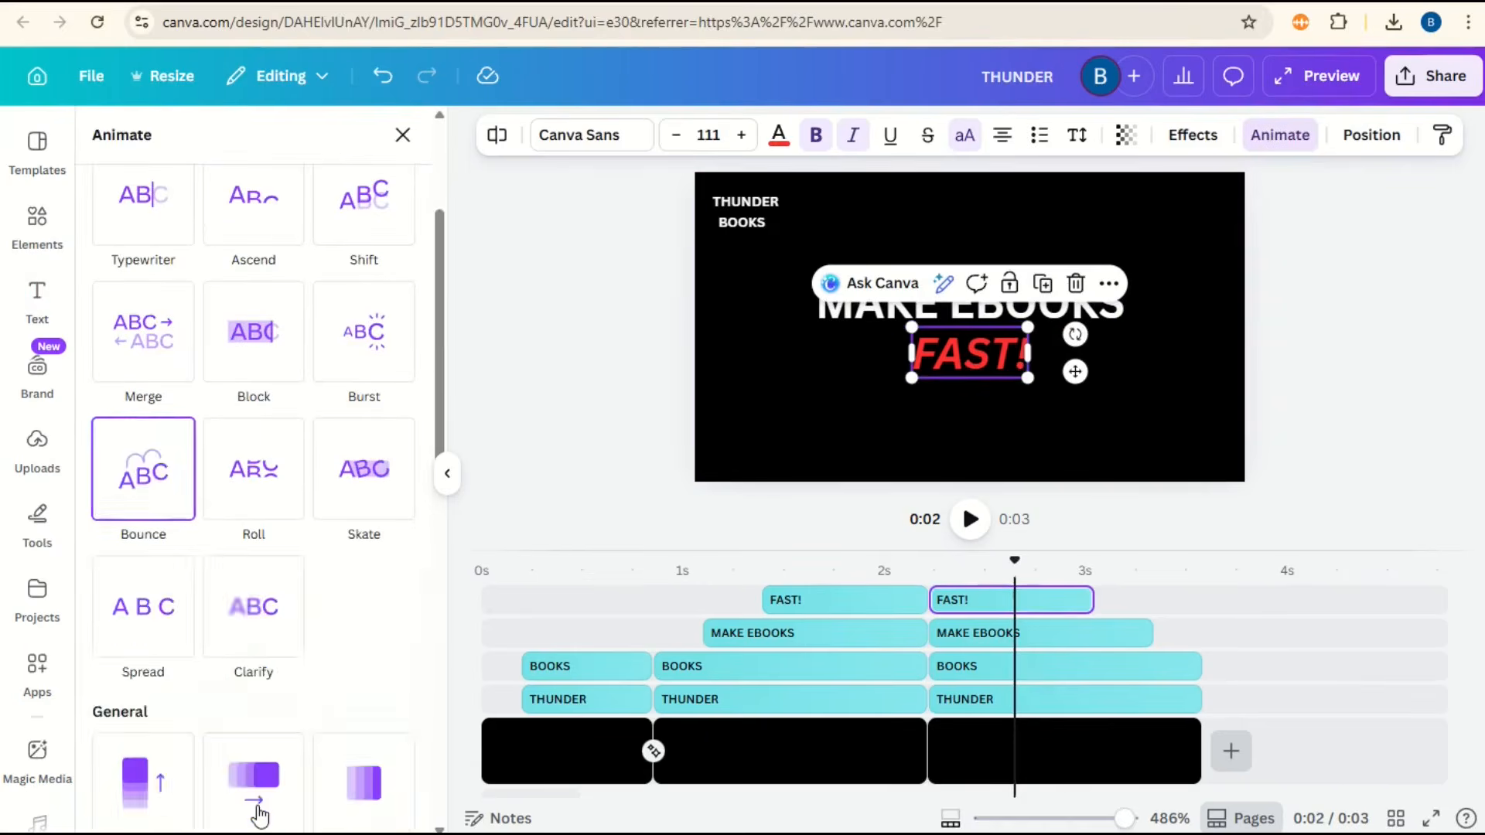
{"action": "left_click", "coordinate": [984, 633]}
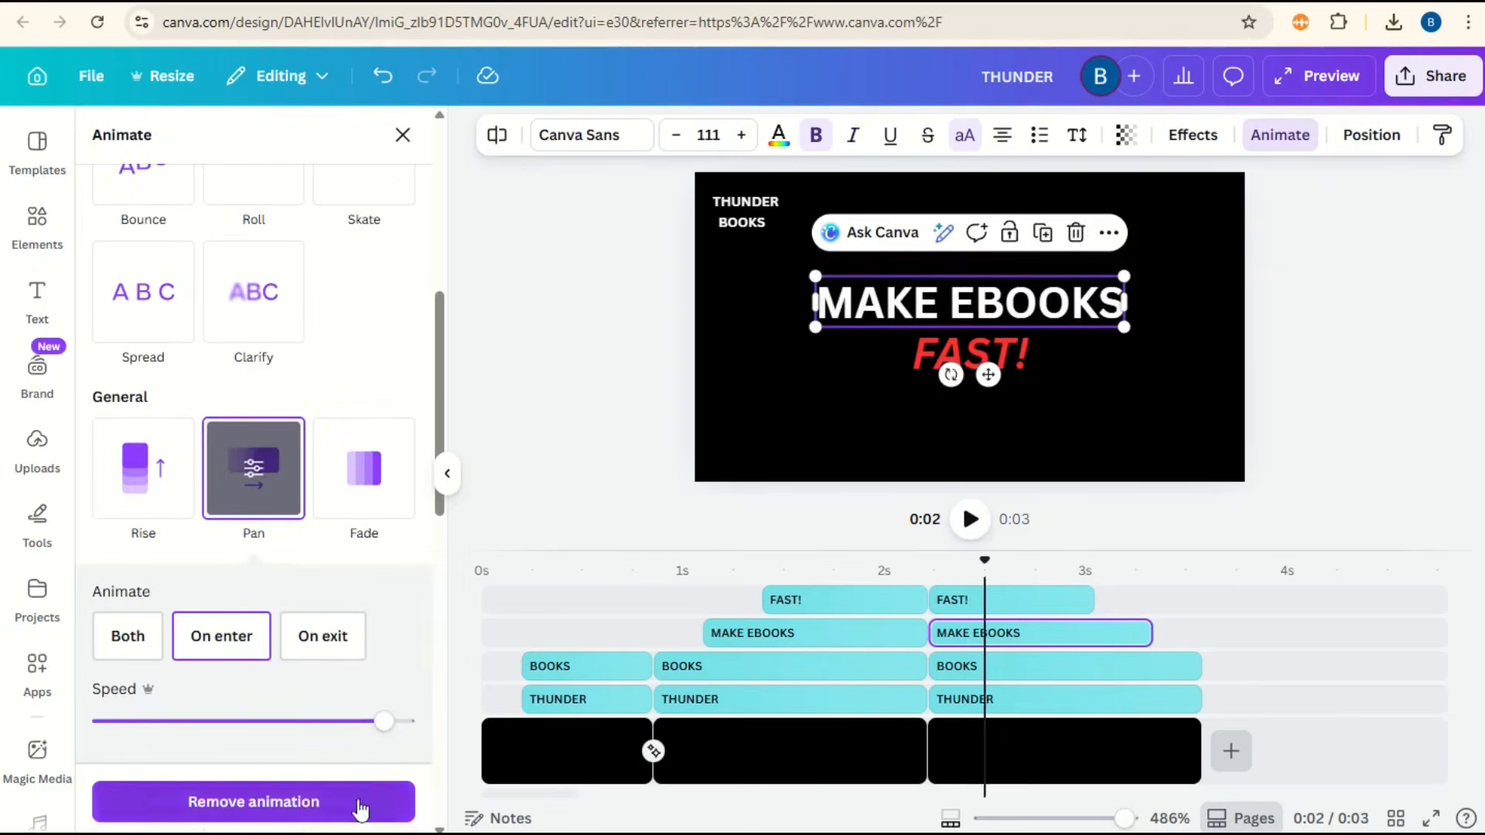
{"action": "left_click", "coordinate": [253, 802]}
{"action": "left_click", "coordinate": [953, 666]}
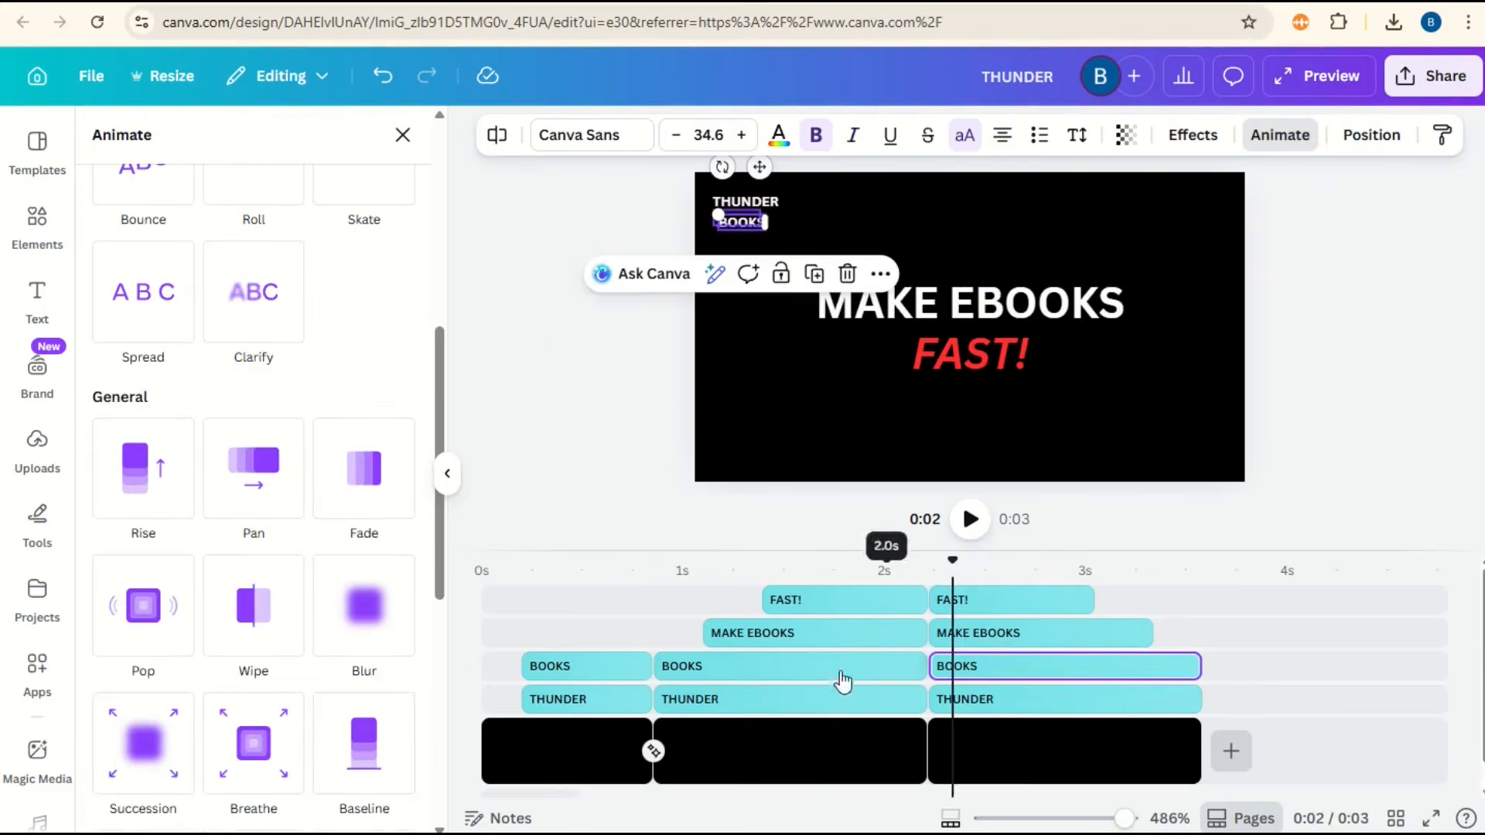
{"action": "left_click", "coordinate": [1053, 701]}
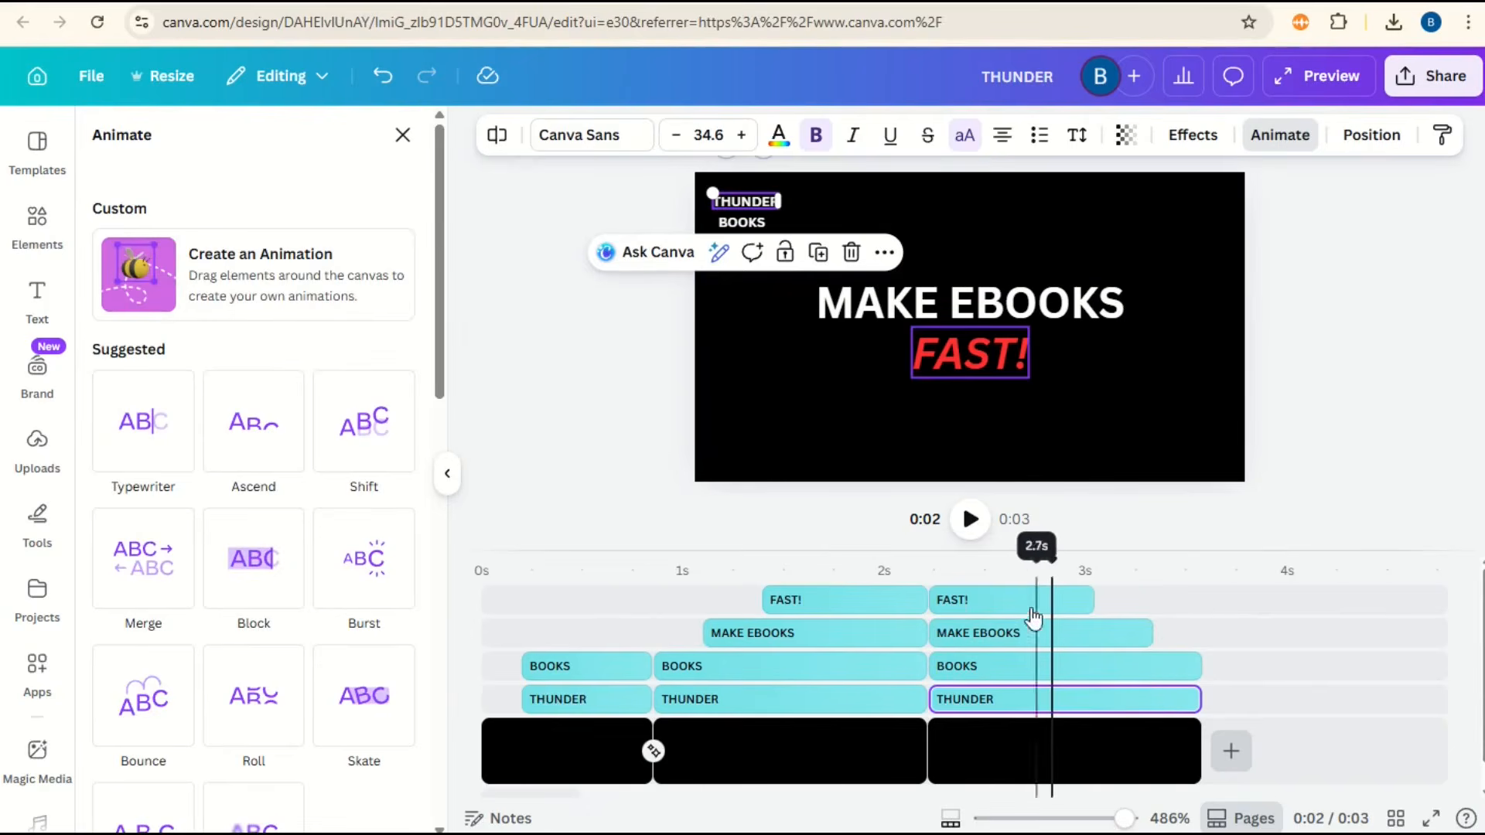
Give the FAST! copy an exit-only upward Rise animation with the speed raised close to maximum
{"action": "left_click", "coordinate": [986, 615]}
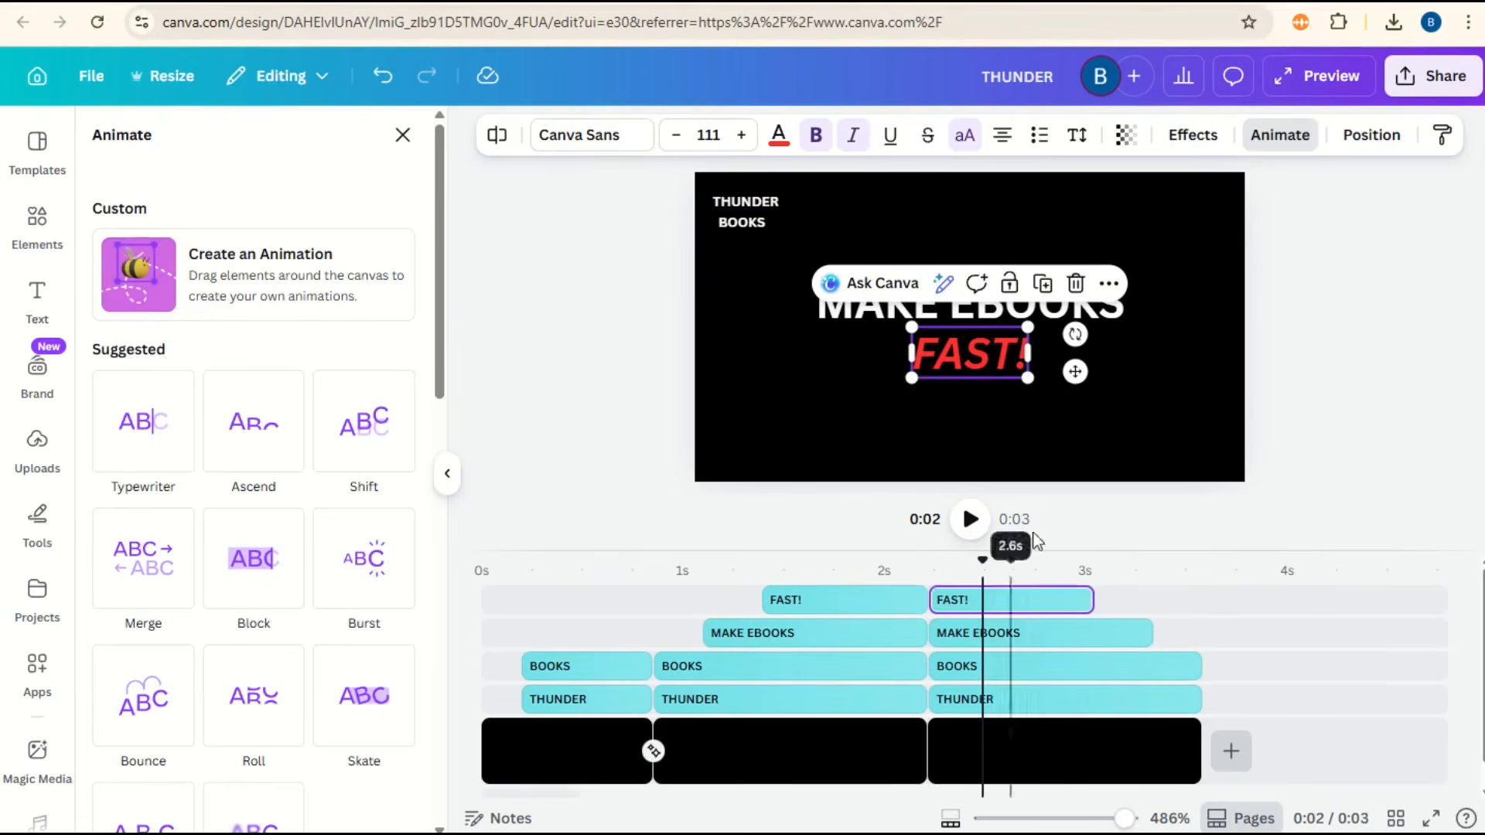
{"action": "left_click_drag", "start_coordinate": [436, 230], "coordinate": [447, 513]}
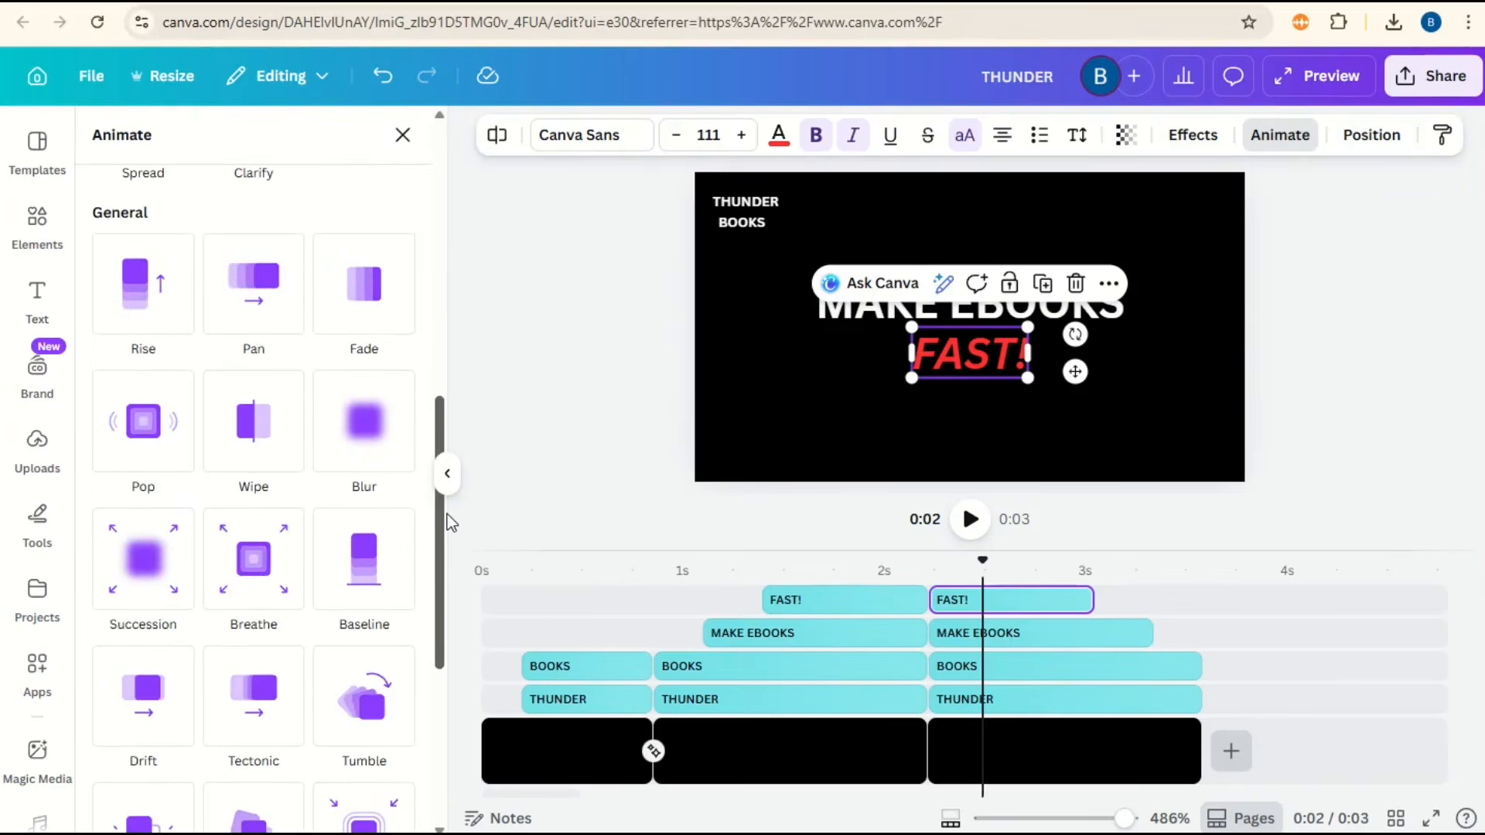
{"action": "left_click", "coordinate": [152, 305]}
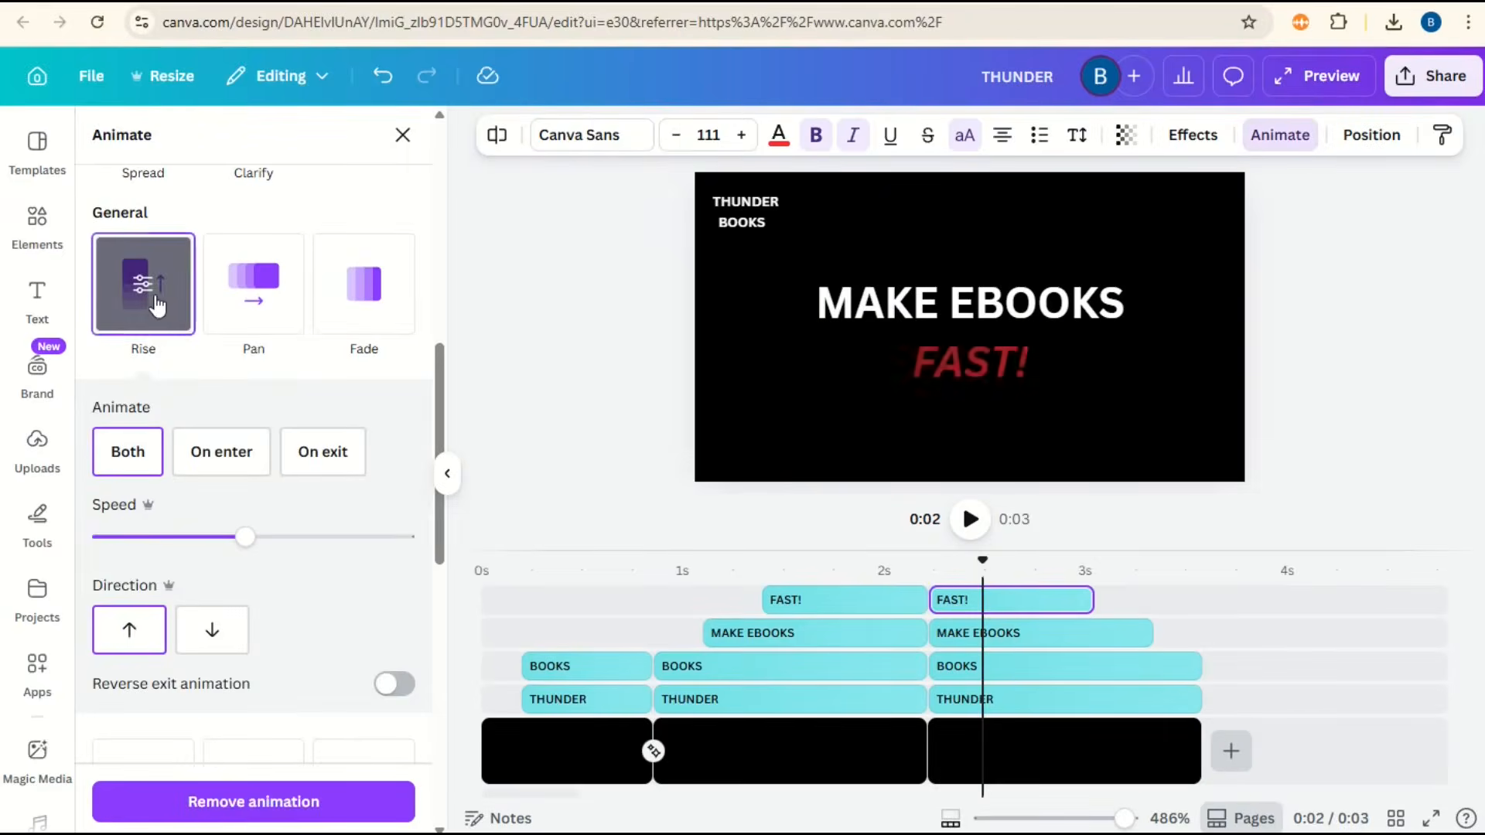
{"action": "left_click", "coordinate": [333, 463]}
{"action": "left_click_drag", "start_coordinate": [378, 542], "coordinate": [389, 541]}
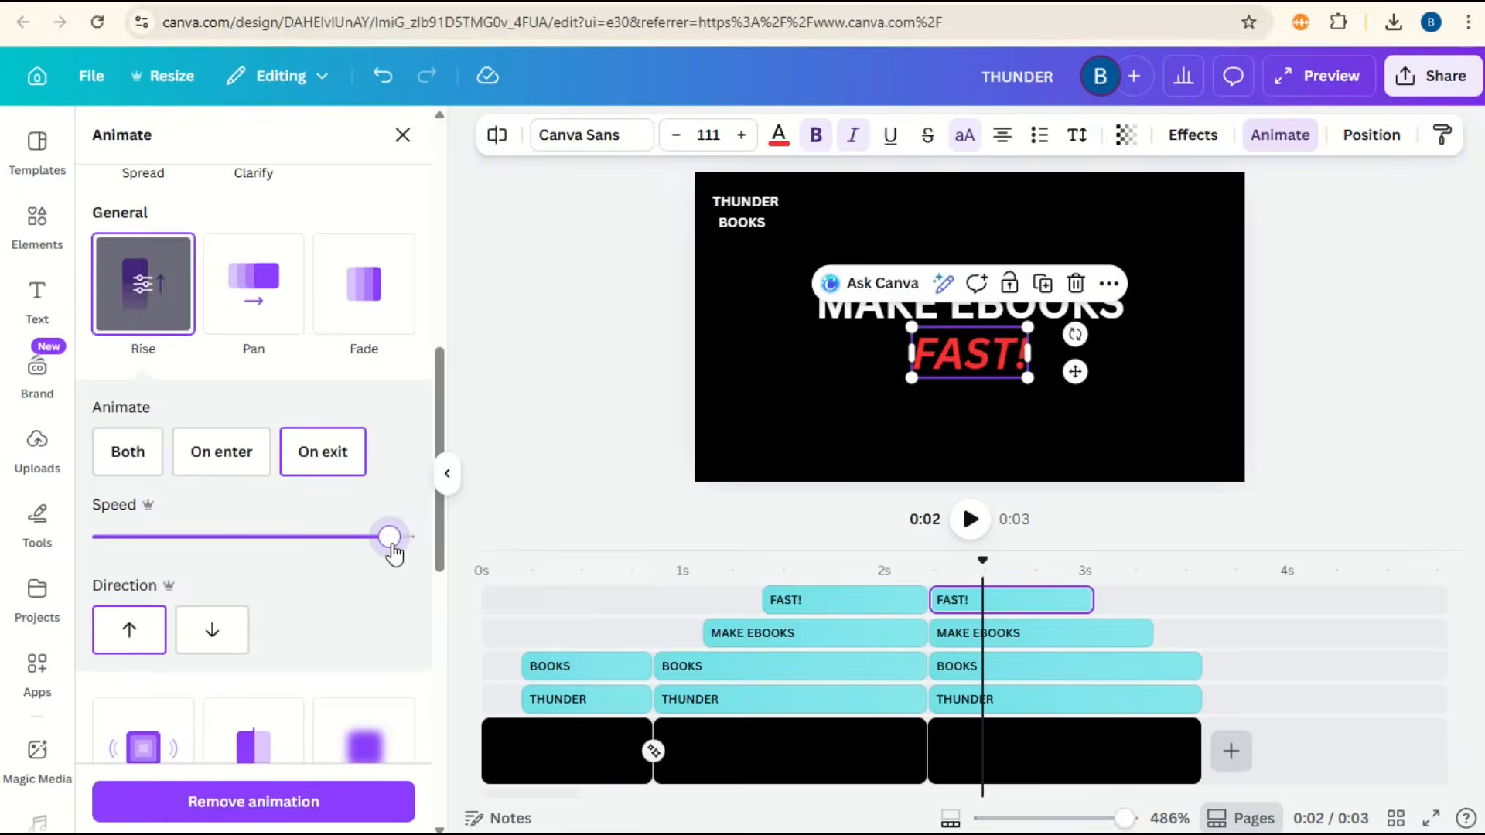
Apply an exit-only upward Rise animation to the MAKE EBOOKS copy over the third clip
{"action": "left_click", "coordinate": [1005, 642]}
{"action": "left_click", "coordinate": [143, 282]}
{"action": "left_click", "coordinate": [309, 464]}
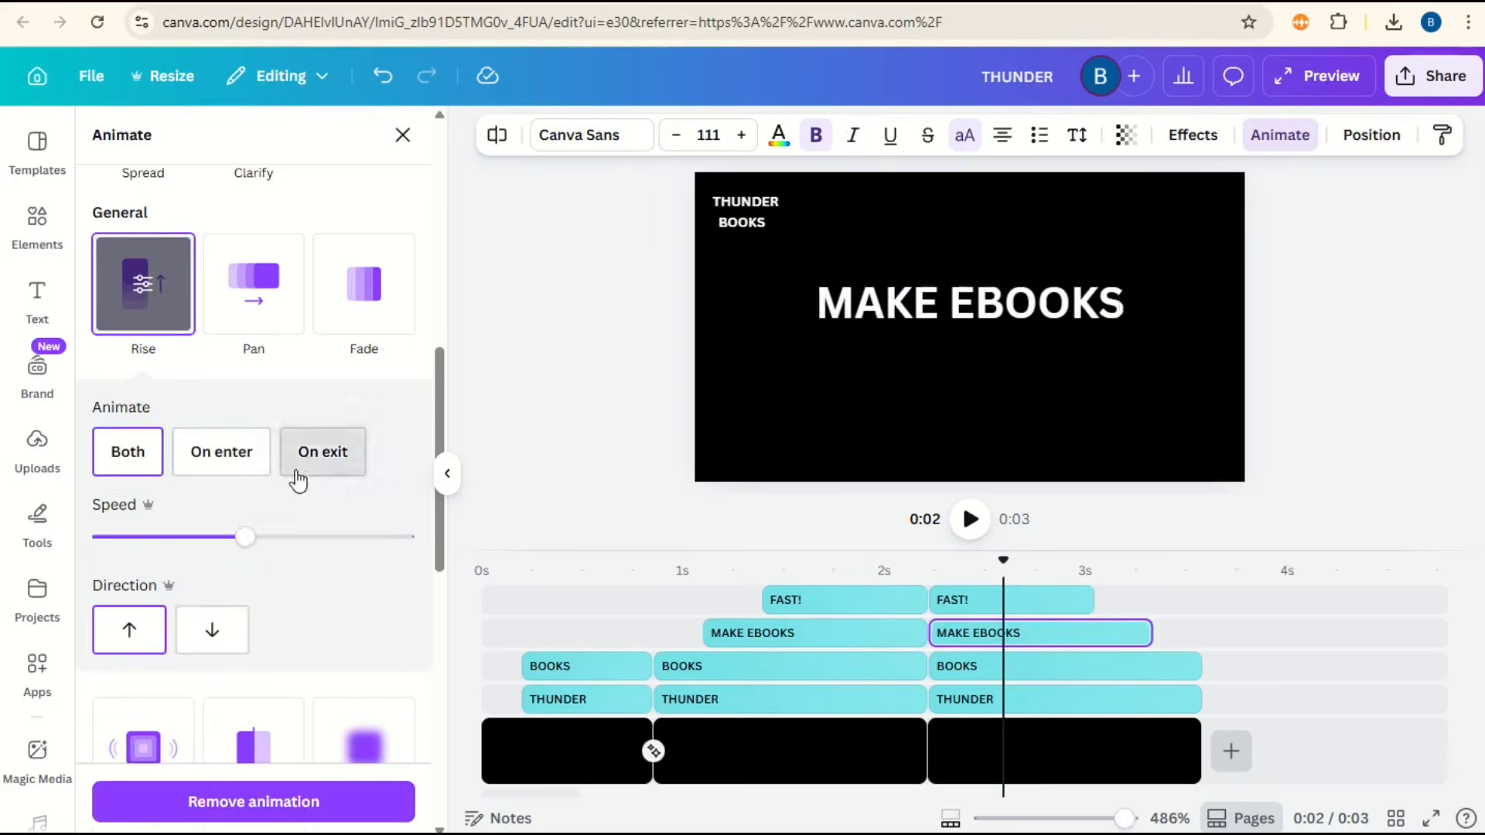
Apply exit-only Rise animations with the speed raised close to maximum to the BOOKS and THUNDER copies
{"action": "left_click", "coordinate": [971, 666]}
{"action": "left_click", "coordinate": [143, 284]}
{"action": "left_click", "coordinate": [323, 453]}
{"action": "left_click_drag", "start_coordinate": [249, 536], "coordinate": [378, 537]}
{"action": "left_click", "coordinate": [997, 699]}
{"action": "left_click", "coordinate": [143, 284]}
{"action": "left_click", "coordinate": [328, 454]}
{"action": "left_click_drag", "start_coordinate": [244, 537], "coordinate": [378, 537]}
Shorten the four text copies over the third clip and trim the third black clip to 0.3 s to match
{"action": "left_click_drag", "start_coordinate": [997, 560], "coordinate": [993, 592]}
{"action": "left_click_drag", "start_coordinate": [1091, 600], "coordinate": [994, 603]}
{"action": "left_click_drag", "start_coordinate": [1151, 633], "coordinate": [1000, 633]}
{"action": "left_click_drag", "start_coordinate": [1199, 667], "coordinate": [995, 667]}
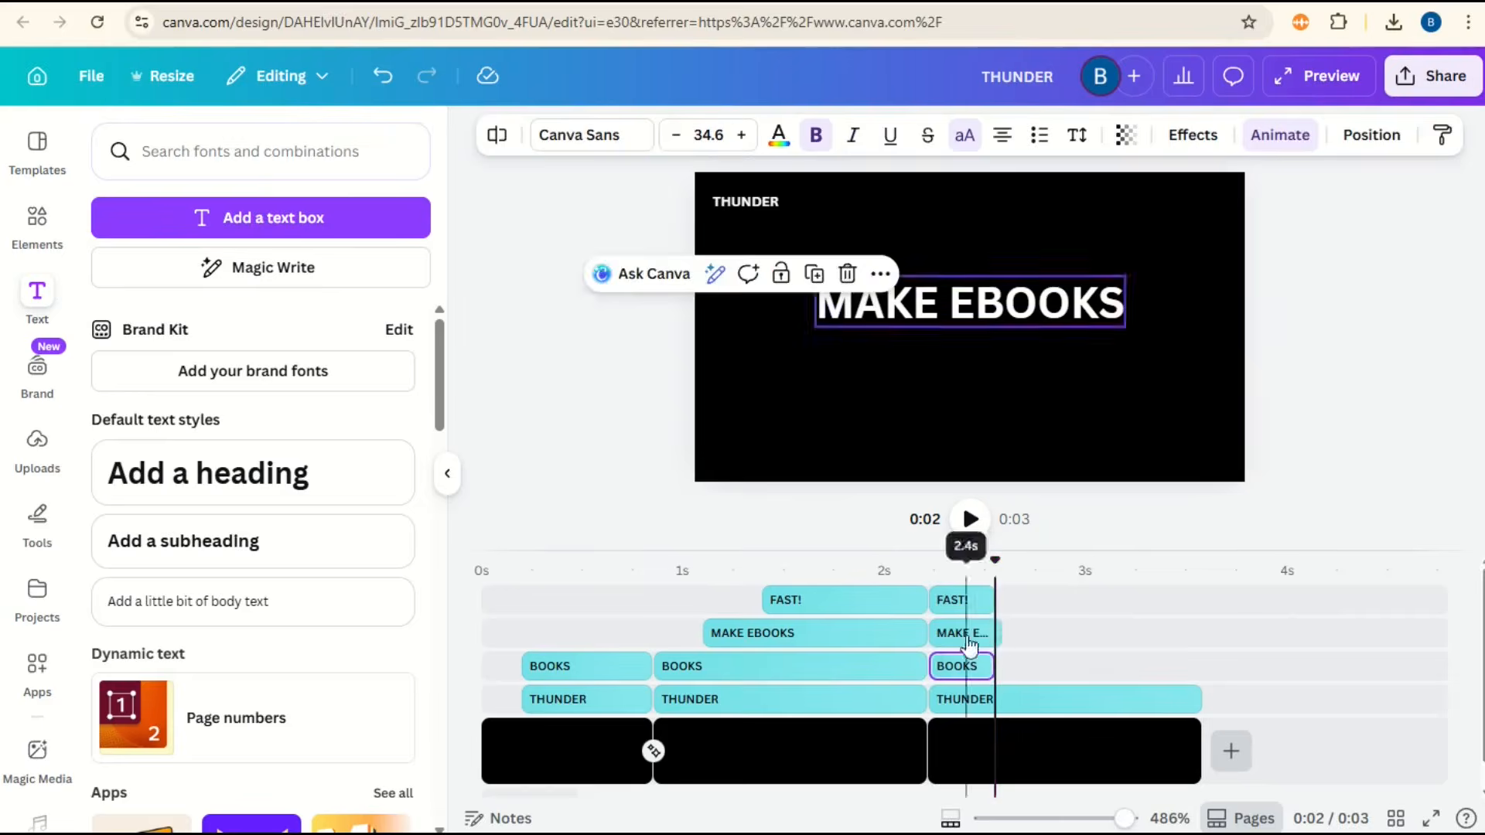
{"action": "left_click", "coordinate": [1038, 699]}
{"action": "left_click_drag", "start_coordinate": [1199, 700], "coordinate": [995, 699]}
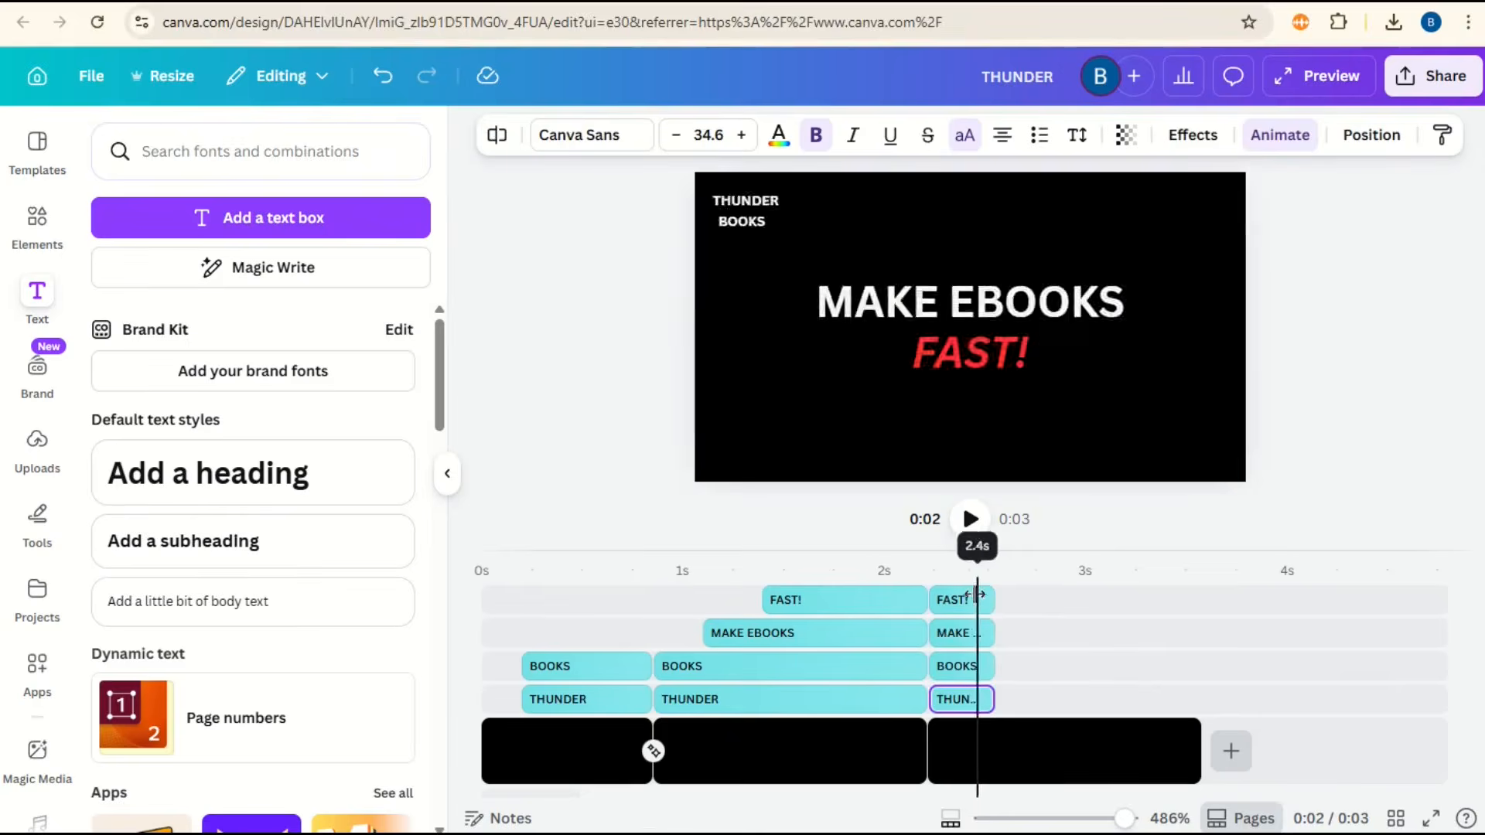
{"action": "left_click_drag", "start_coordinate": [1201, 749], "coordinate": [994, 741]}
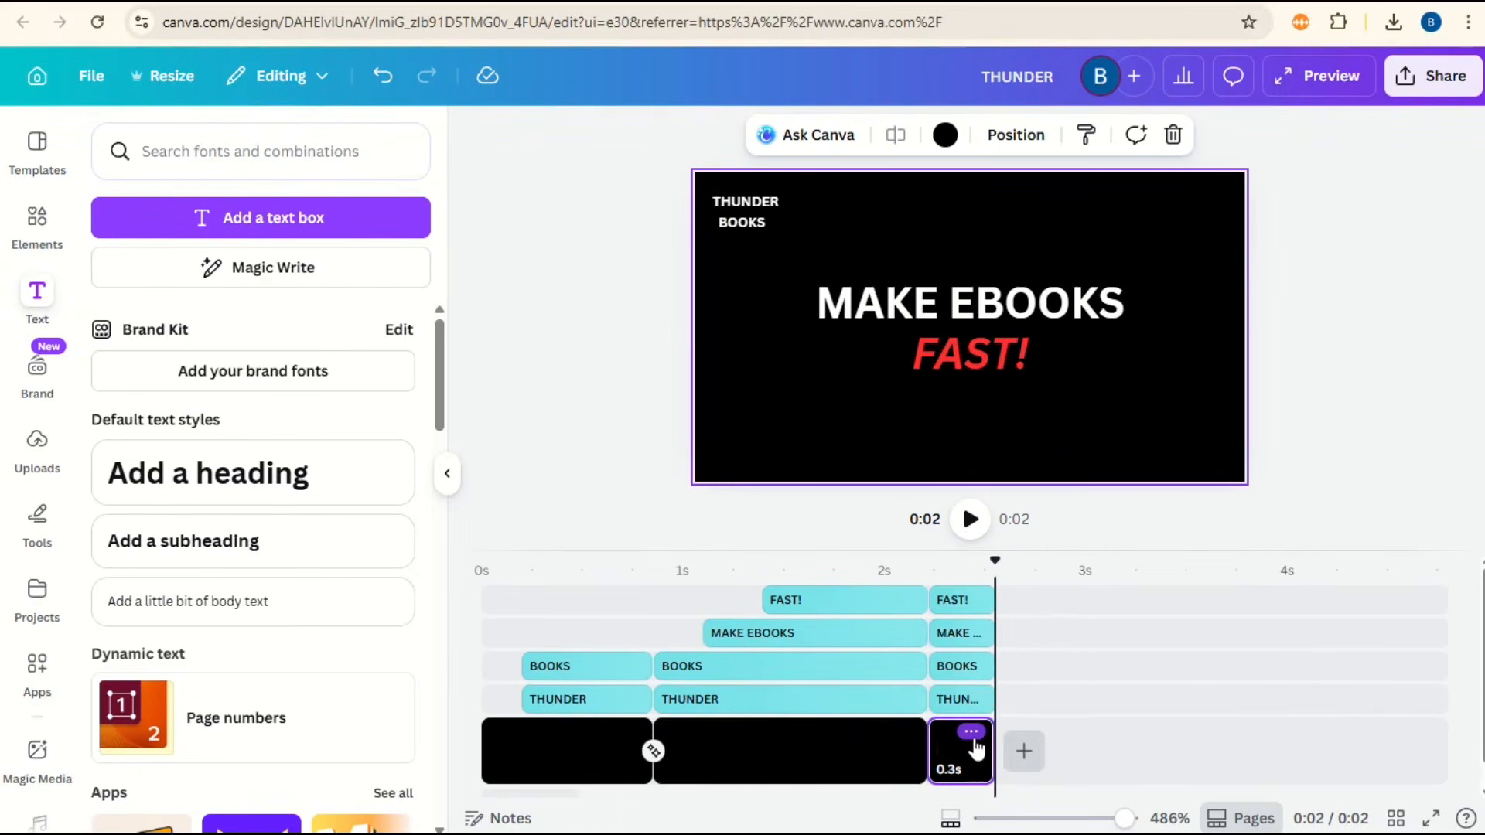
Duplicate the 0.3 s black clip and extend the copy to 1.2 s
{"action": "left_click", "coordinate": [972, 735]}
{"action": "left_click", "coordinate": [1064, 574]}
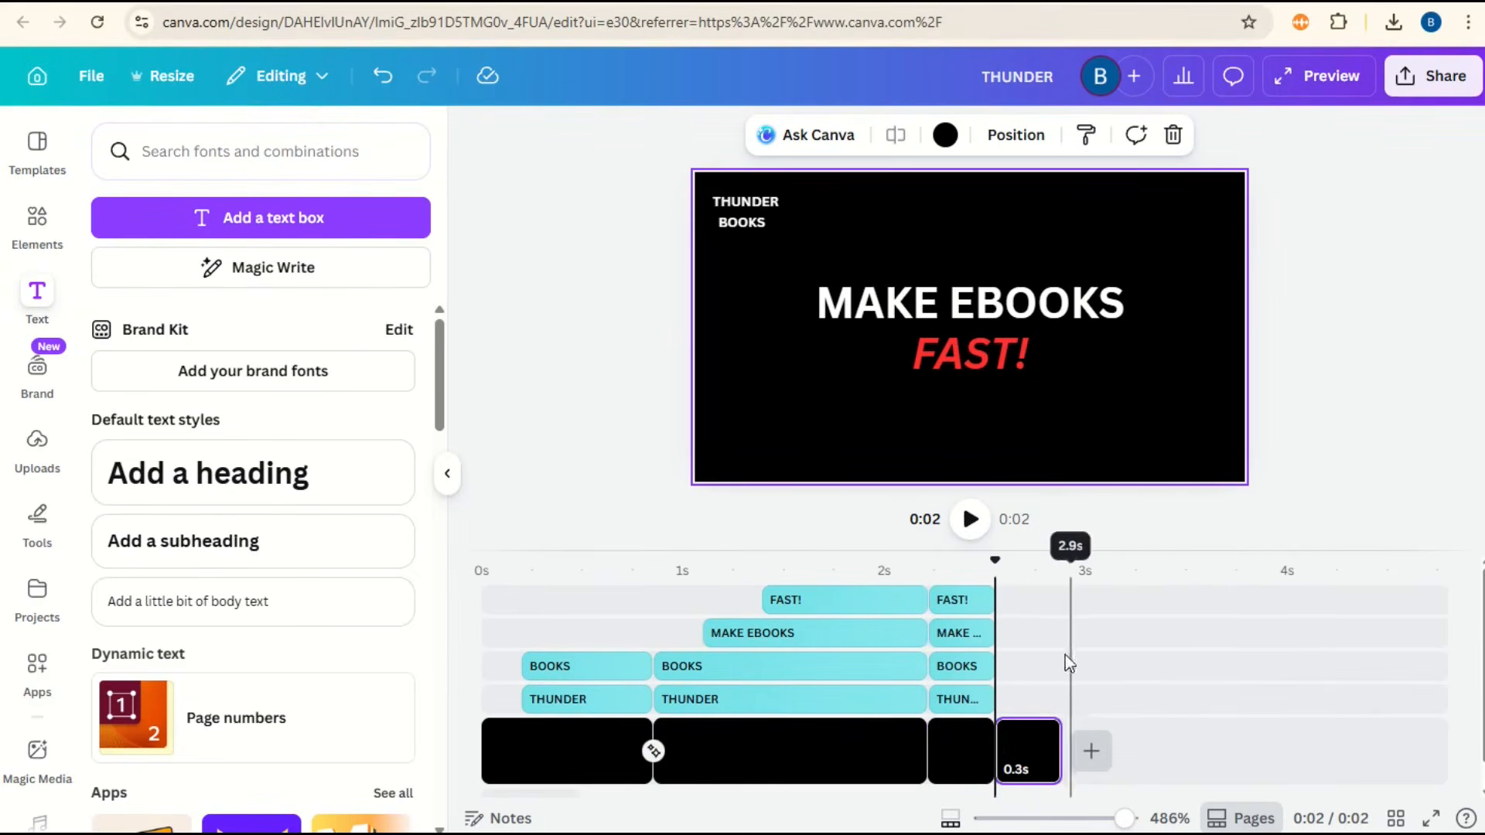
{"action": "left_click_drag", "start_coordinate": [1056, 764], "coordinate": [1240, 765]}
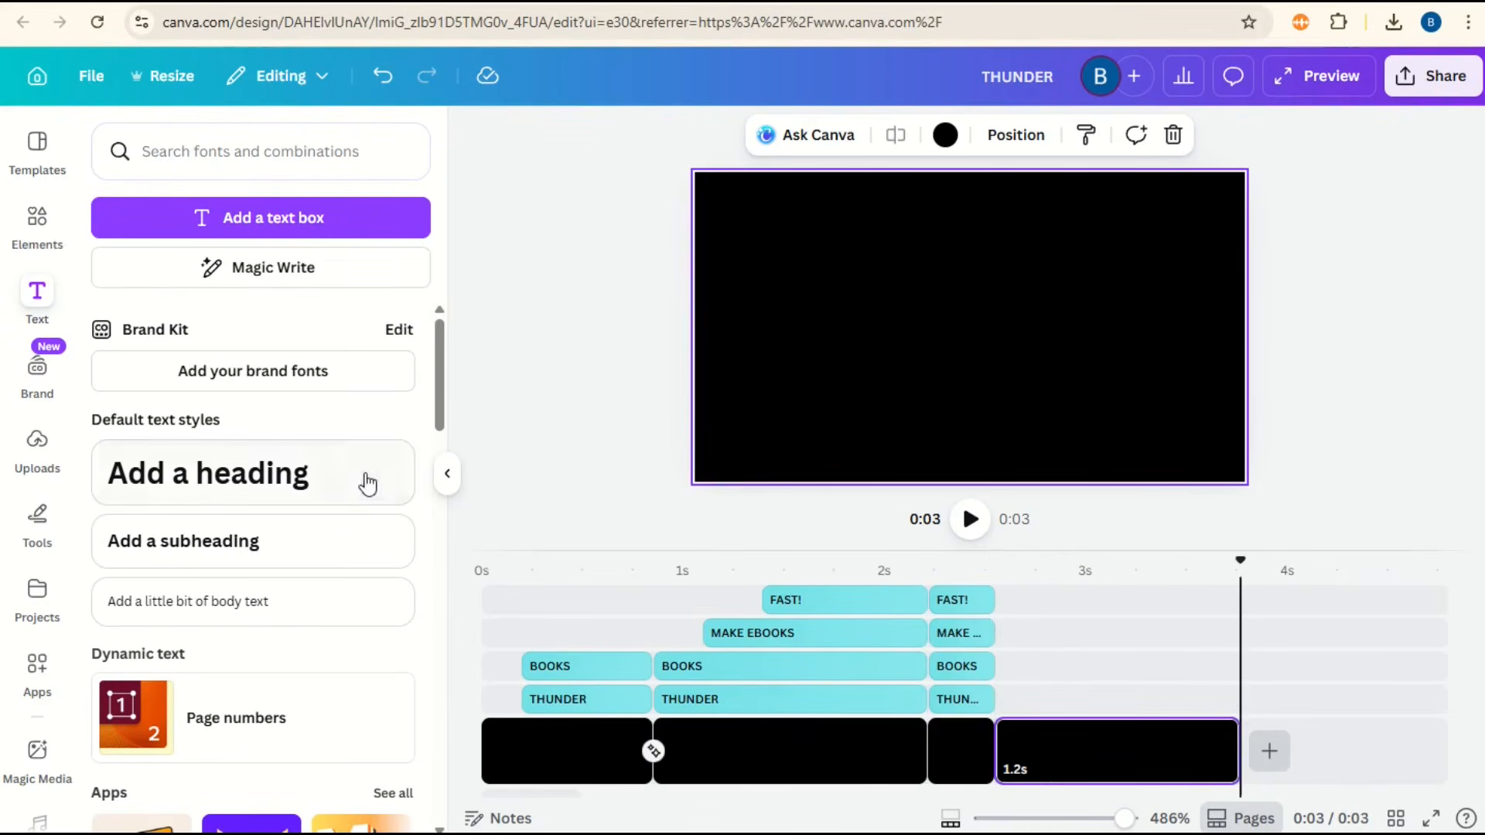
Add a white, all-caps heading reading WITH LITTLE
{"action": "left_click", "coordinate": [372, 472]}
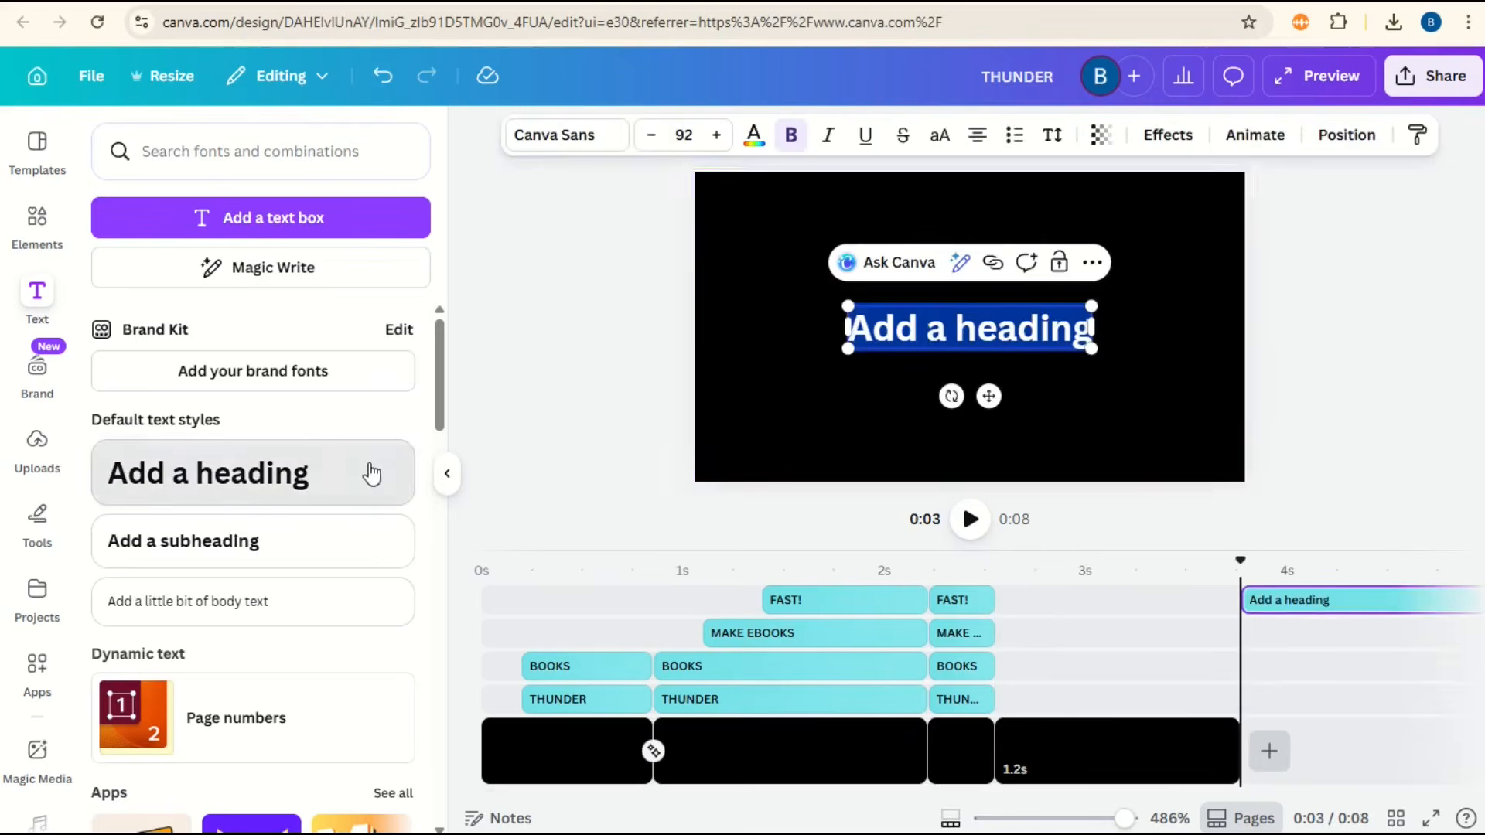
{"action": "left_click", "coordinate": [941, 134]}
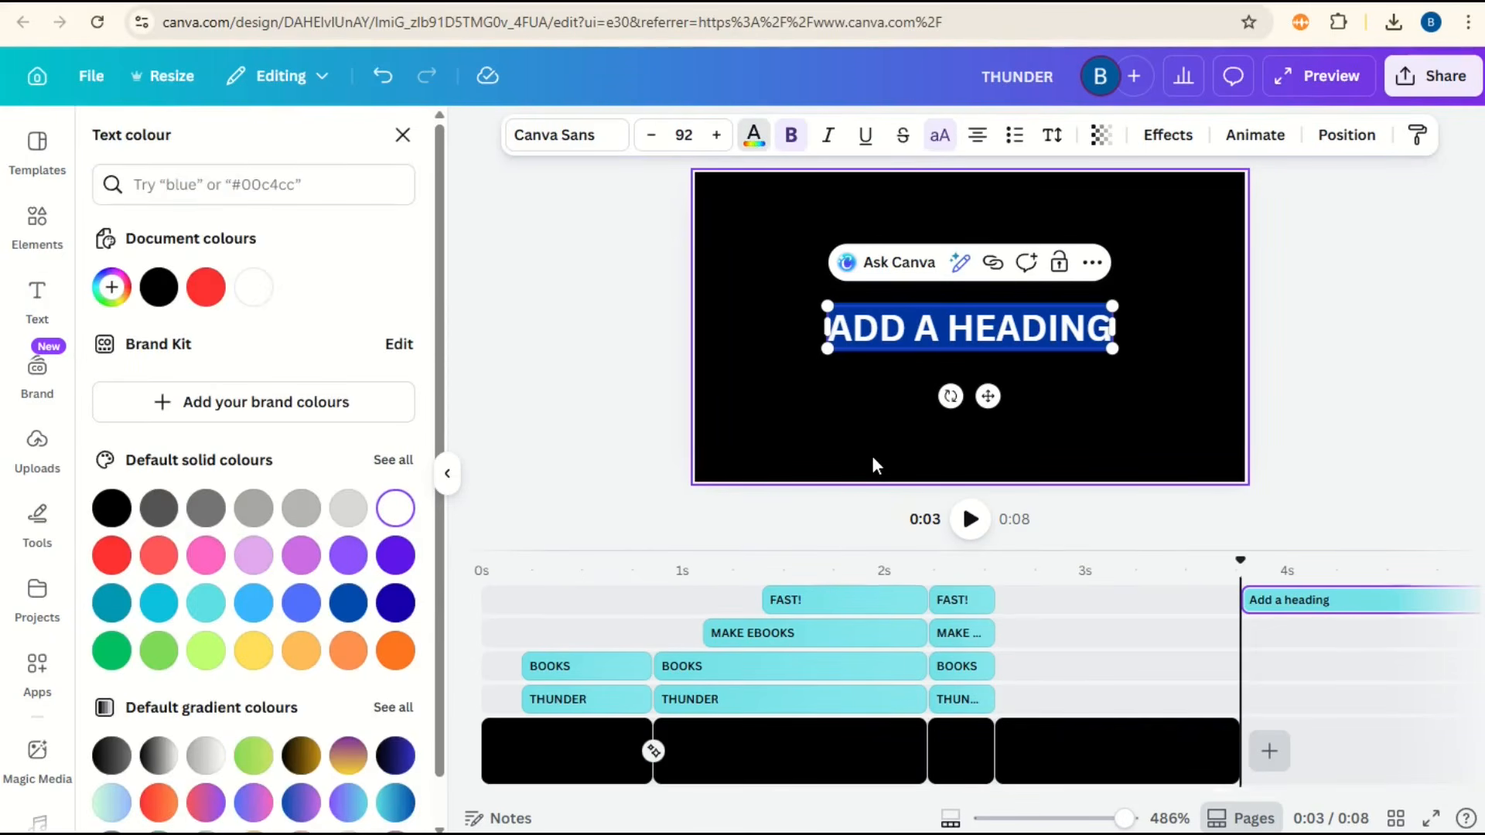
{"action": "type", "text": "WITH"}
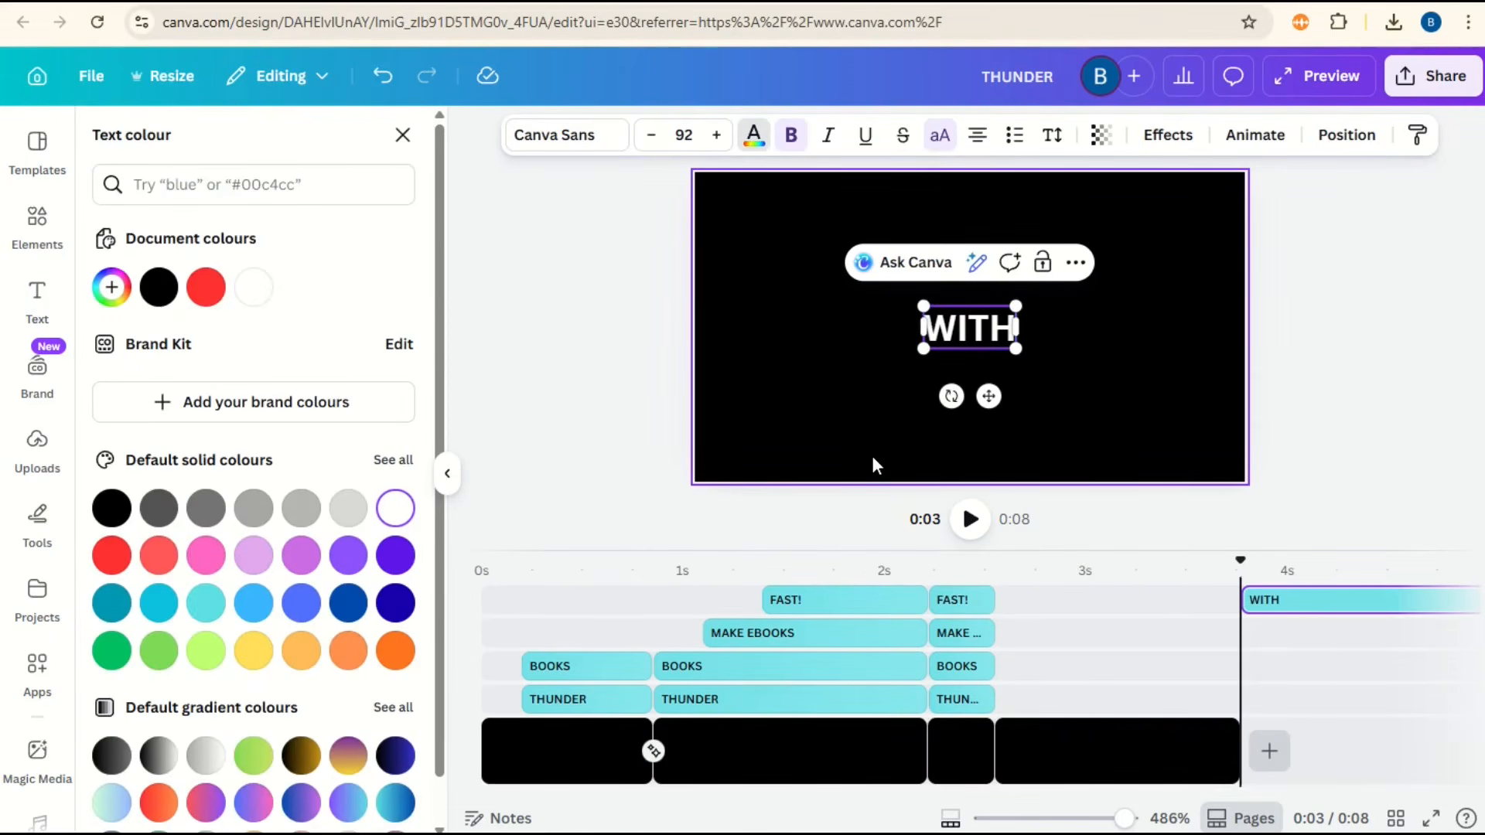
{"action": "type", "text": " LITTL"}
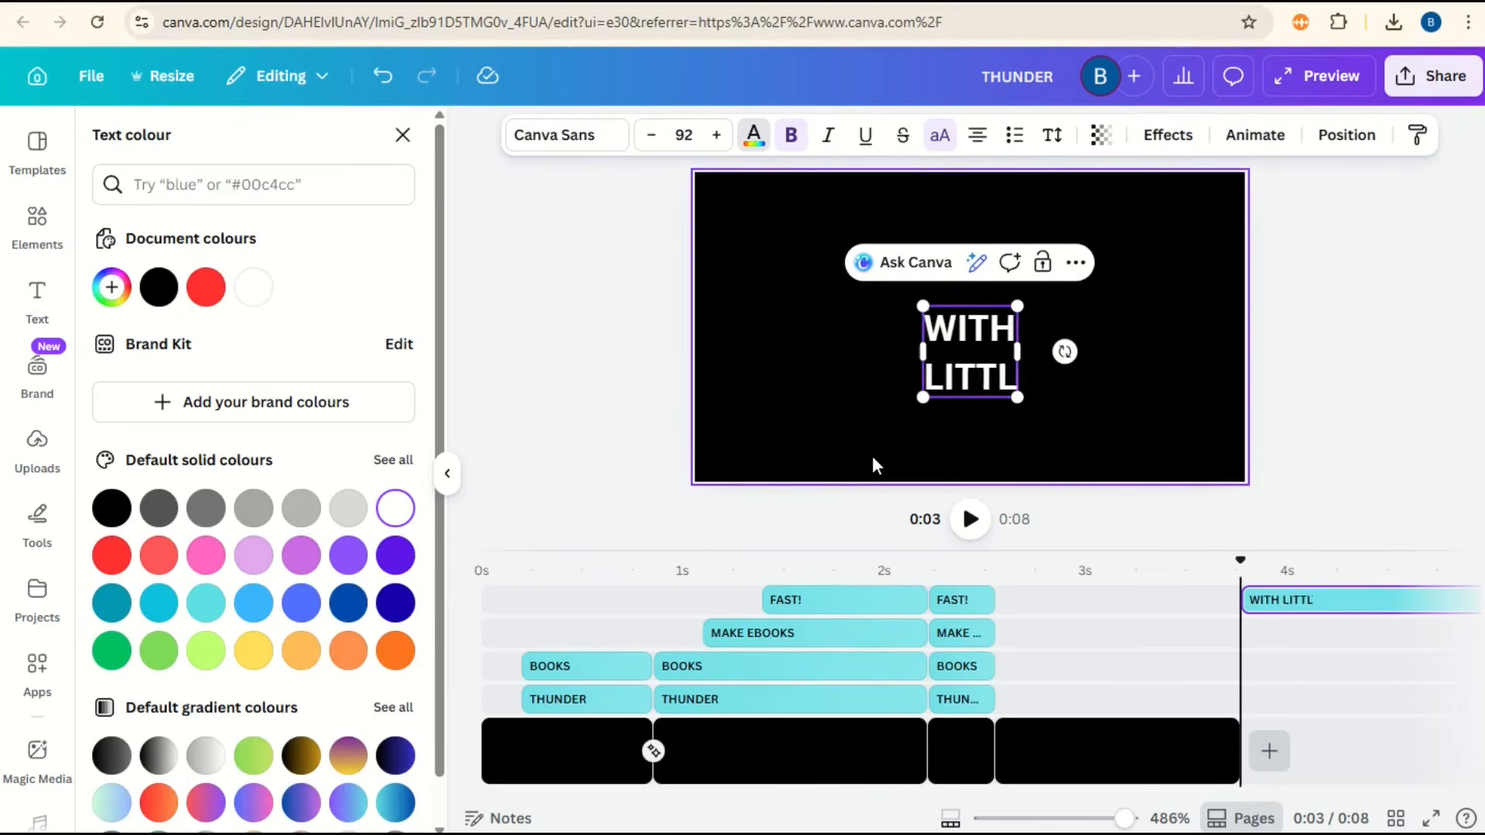
{"action": "type", "text": "E"}
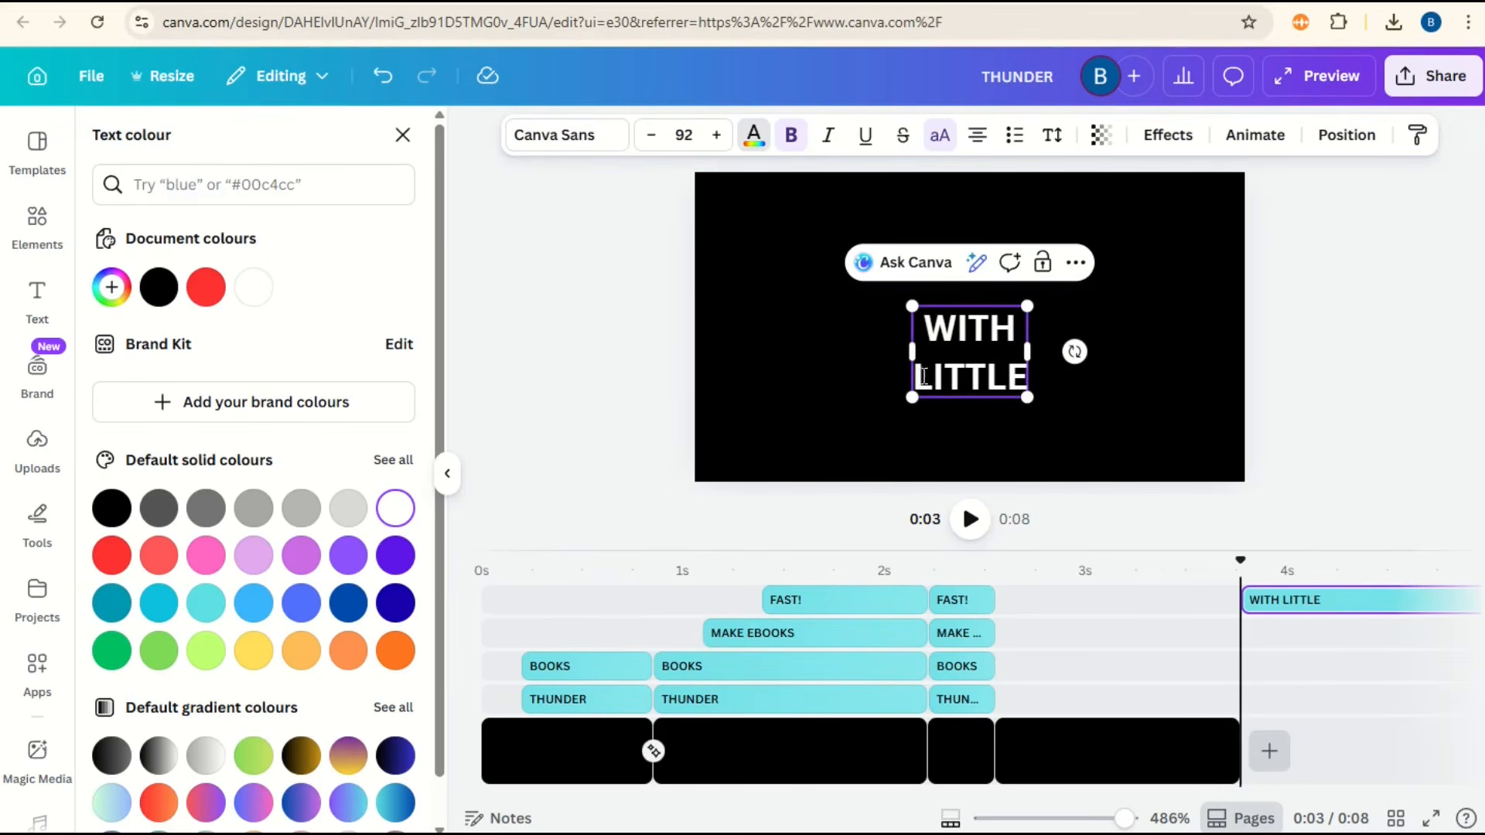
Reduce the font size of the word LITTLE to 74 so it matches the width of WITH
{"action": "key", "text": "shift+End"}
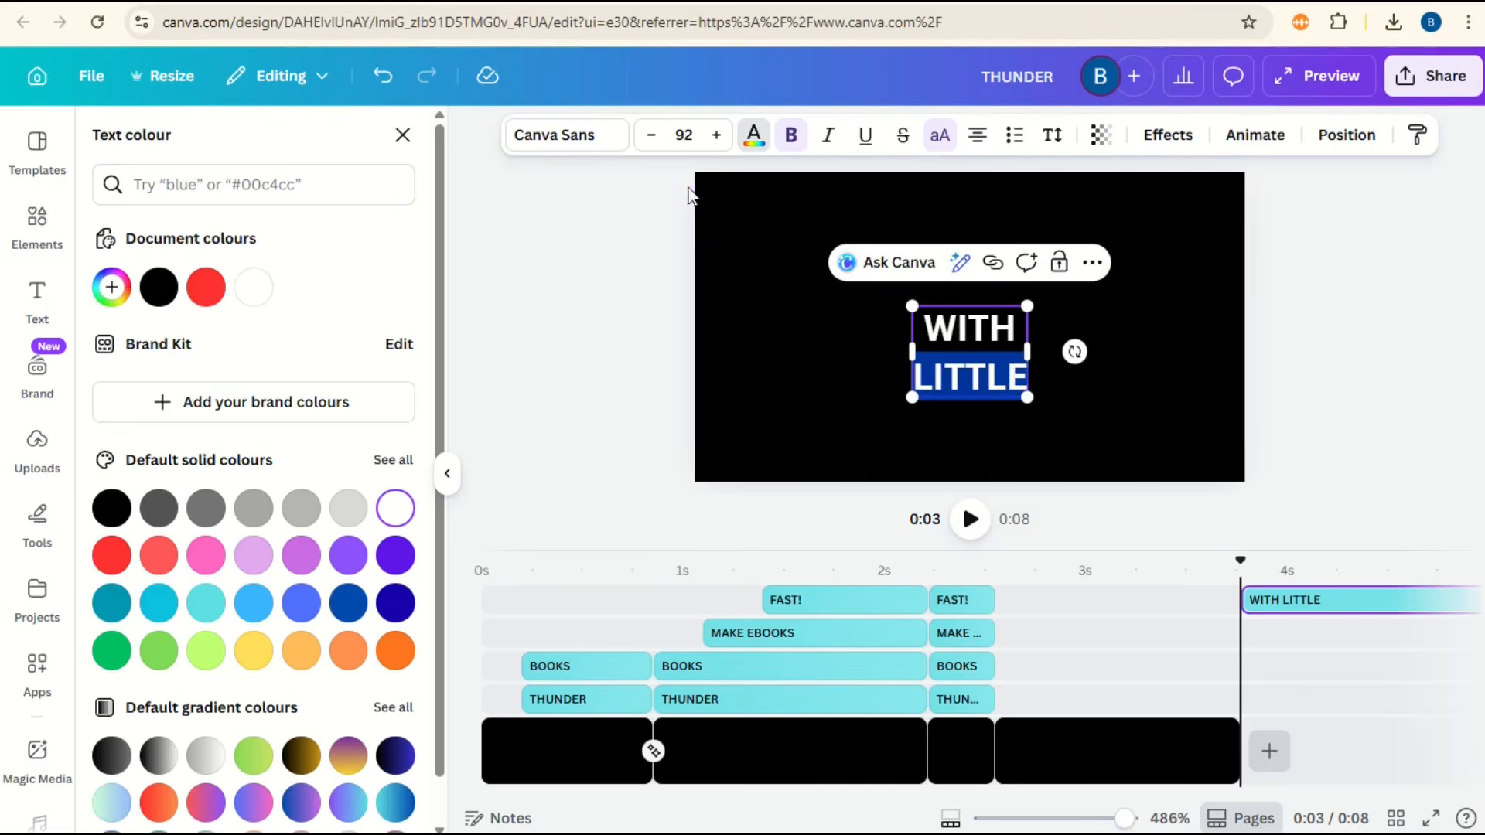
{"action": "left_click", "coordinate": [653, 138]}
{"action": "left_click", "coordinate": [653, 138]}
{"action": "left_click", "coordinate": [654, 137]}
{"action": "left_click", "coordinate": [653, 137]}
{"action": "left_click", "coordinate": [653, 138]}
{"action": "left_click", "coordinate": [654, 138]}
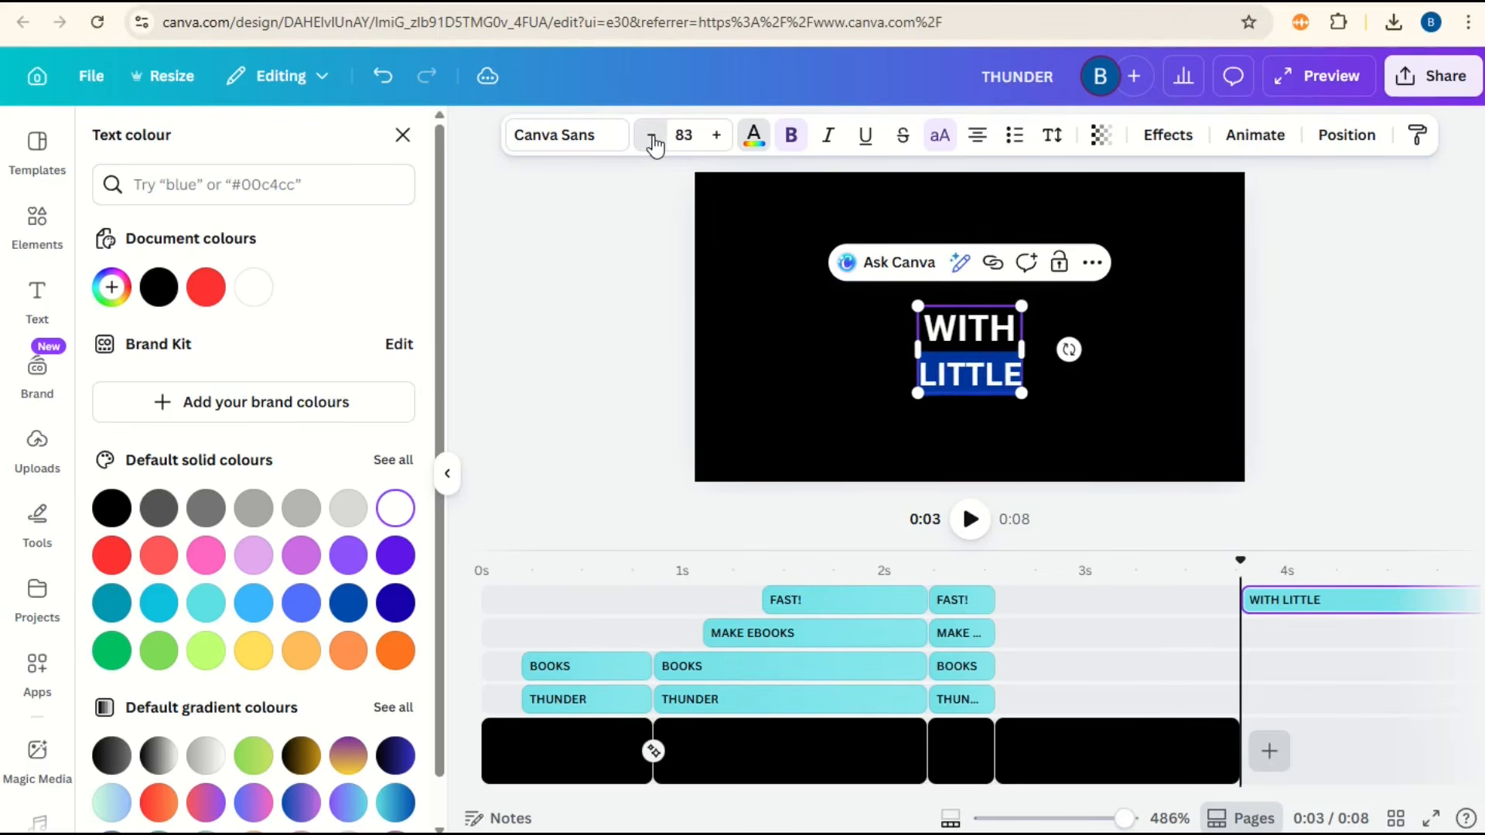
{"action": "left_click", "coordinate": [653, 138]}
{"action": "left_click", "coordinate": [654, 137]}
{"action": "left_click", "coordinate": [654, 138]}
{"action": "left_click", "coordinate": [654, 138]}
{"action": "left_click", "coordinate": [654, 137]}
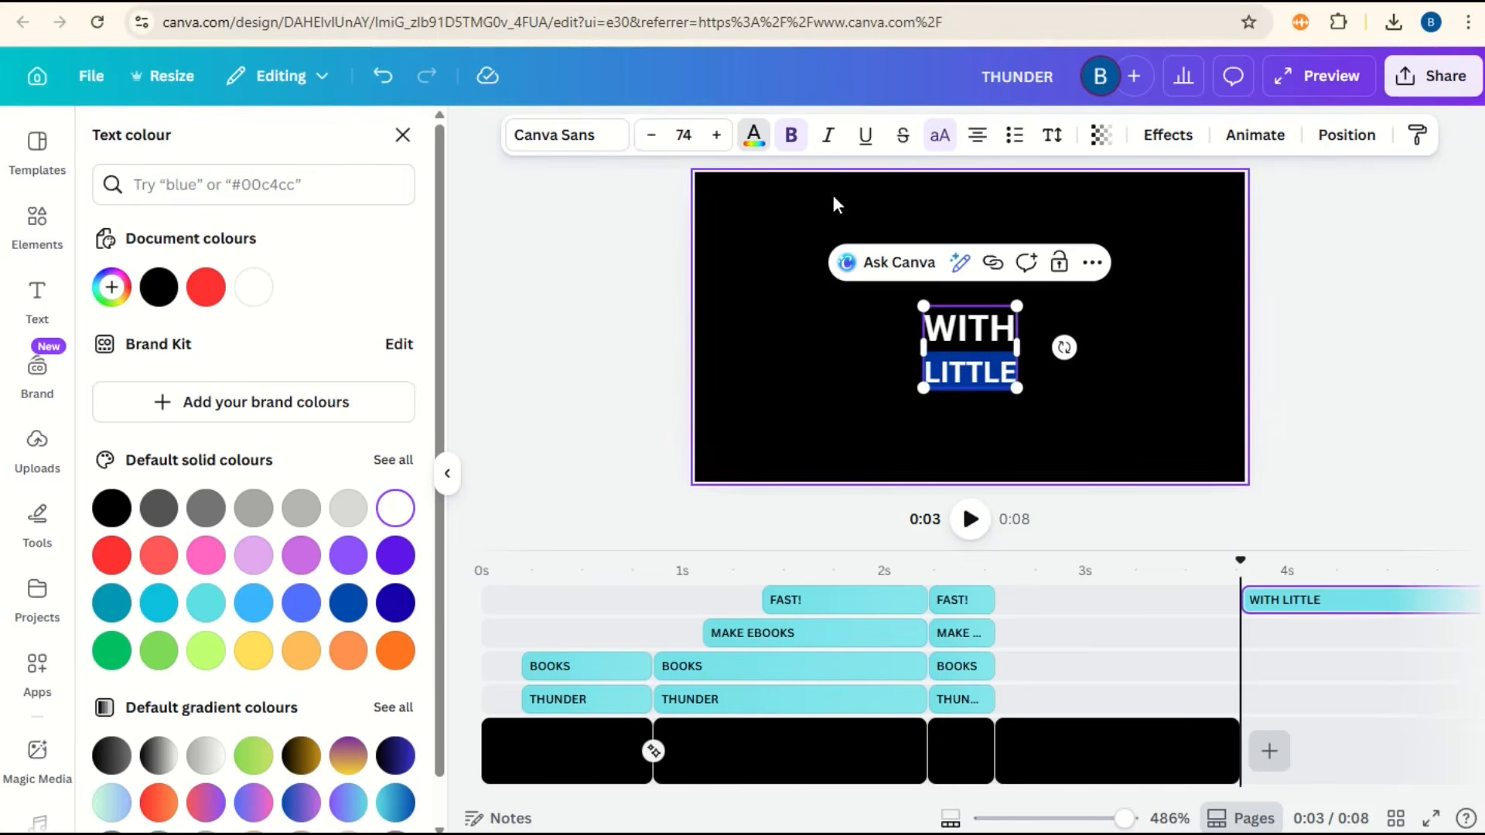
Tighten the line spacing of the WITH LITTLE text so both words sit close together
{"action": "left_click", "coordinate": [1124, 187]}
{"action": "scroll", "coordinate": [1175, 209], "scroll_direction": "up", "scroll_amount": 3}
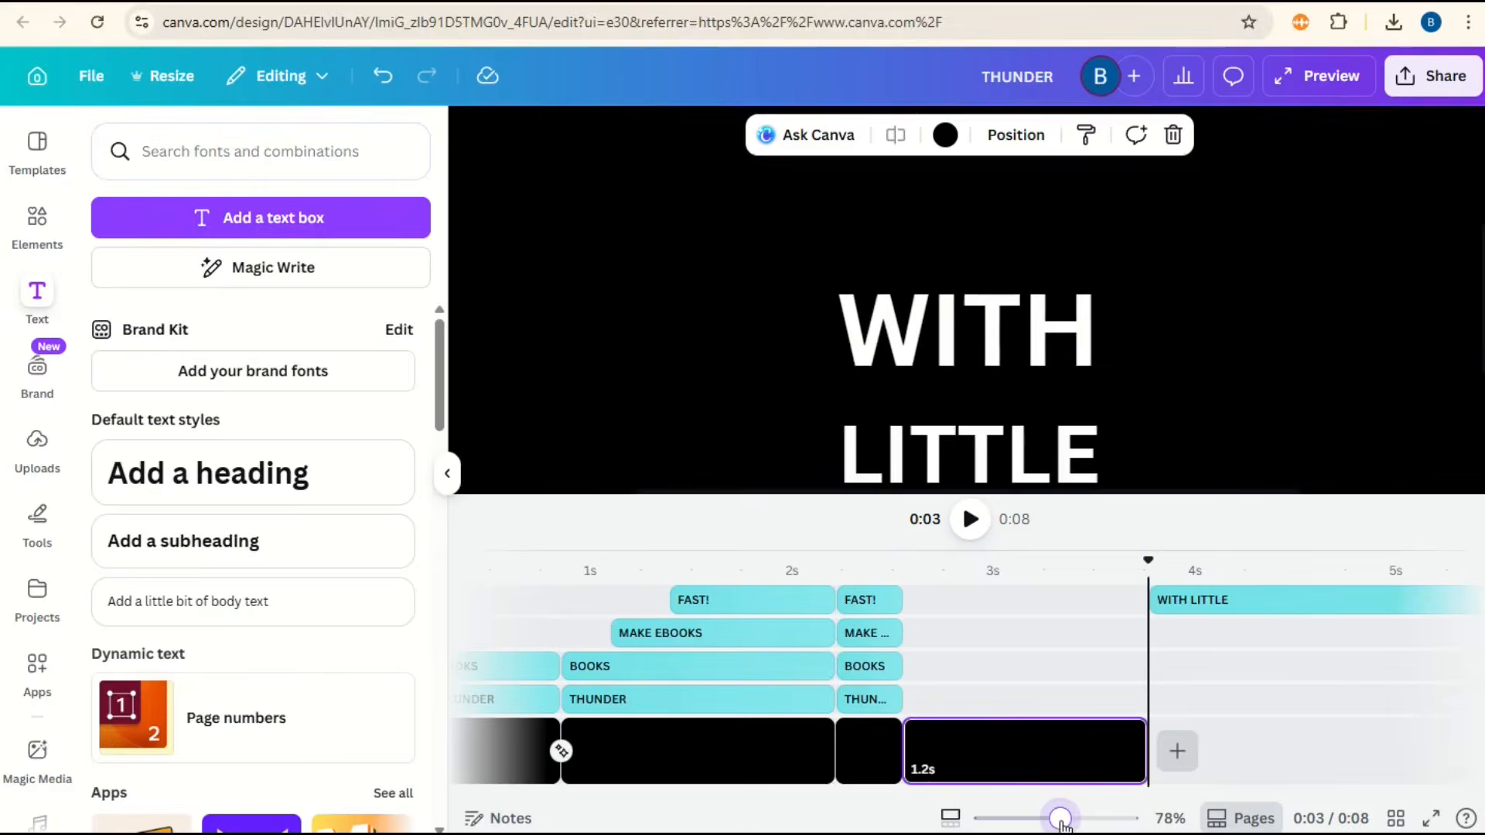
{"action": "scroll", "coordinate": [1215, 229], "scroll_direction": "up", "scroll_amount": 2}
{"action": "left_click_drag", "start_coordinate": [1060, 818], "coordinate": [1039, 819]}
{"action": "left_click", "coordinate": [969, 434]}
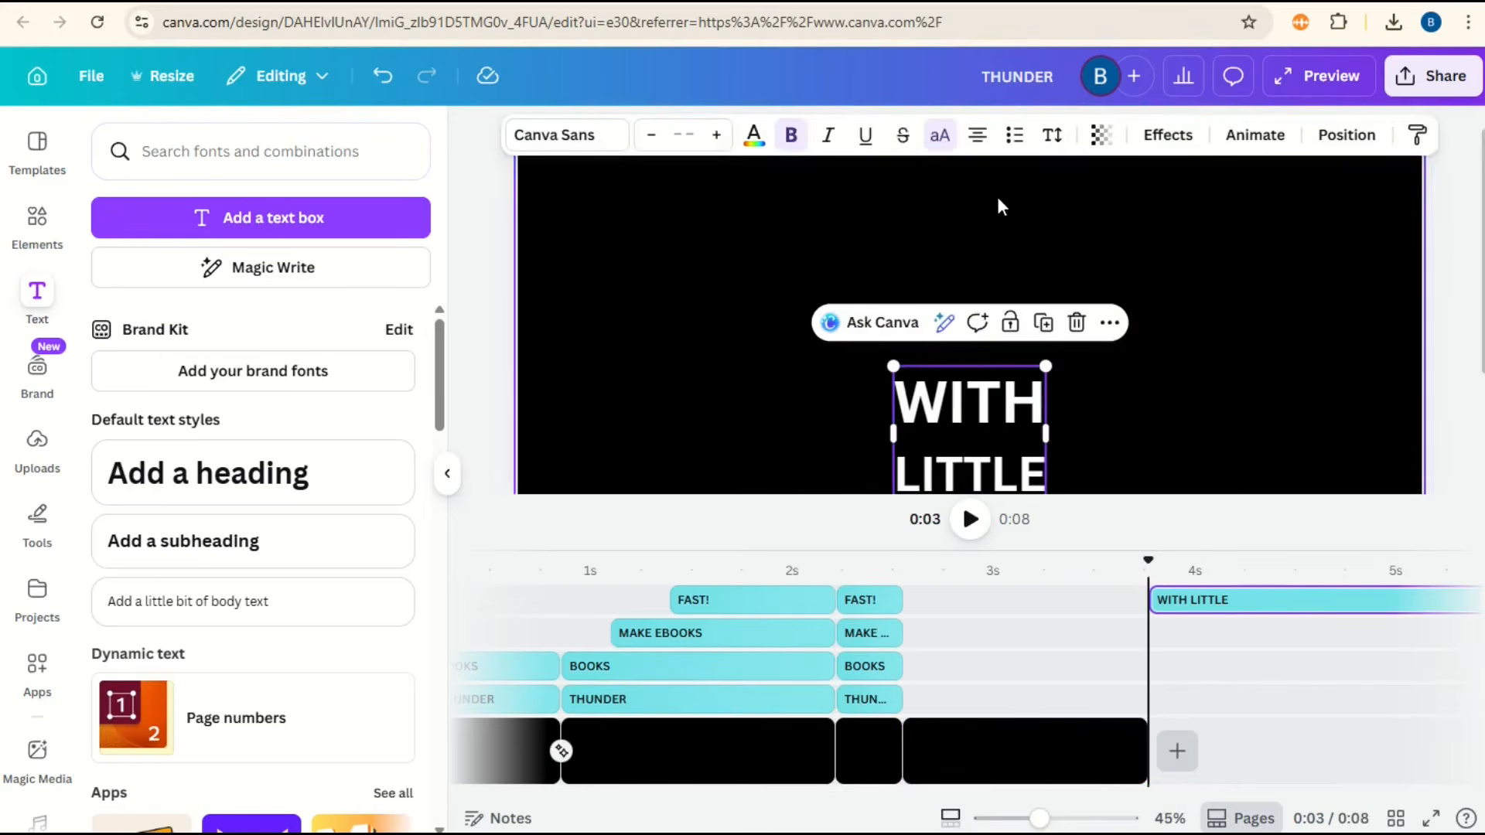
{"action": "left_click", "coordinate": [1053, 136]}
{"action": "left_click_drag", "start_coordinate": [1013, 293], "coordinate": [991, 294]}
{"action": "left_click", "coordinate": [764, 342]}
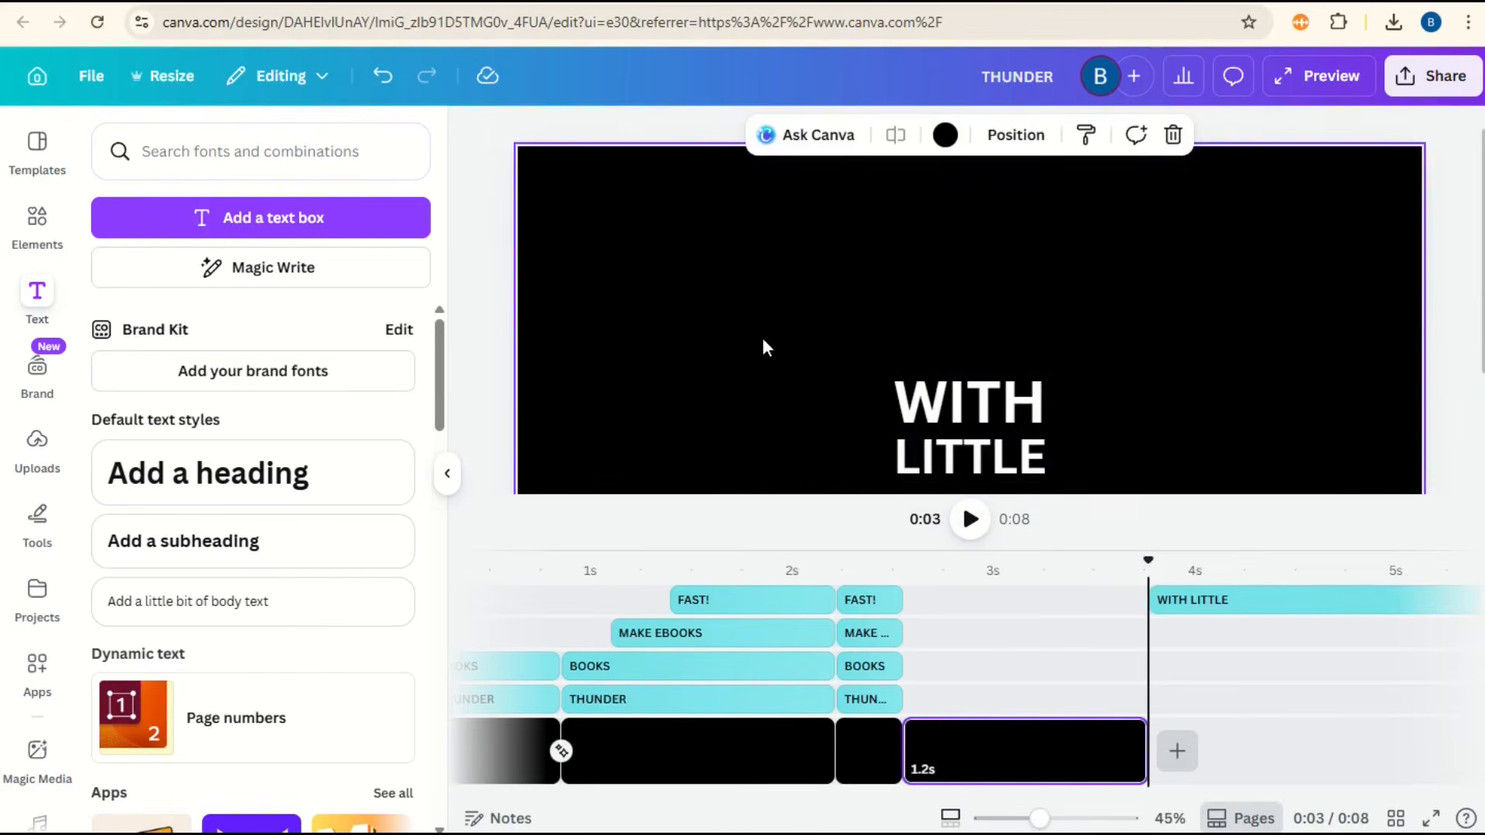
Enlarge the WITH LITTLE text to about half the page width and centre it on the page
{"action": "left_click_drag", "start_coordinate": [1038, 820], "coordinate": [1005, 818]}
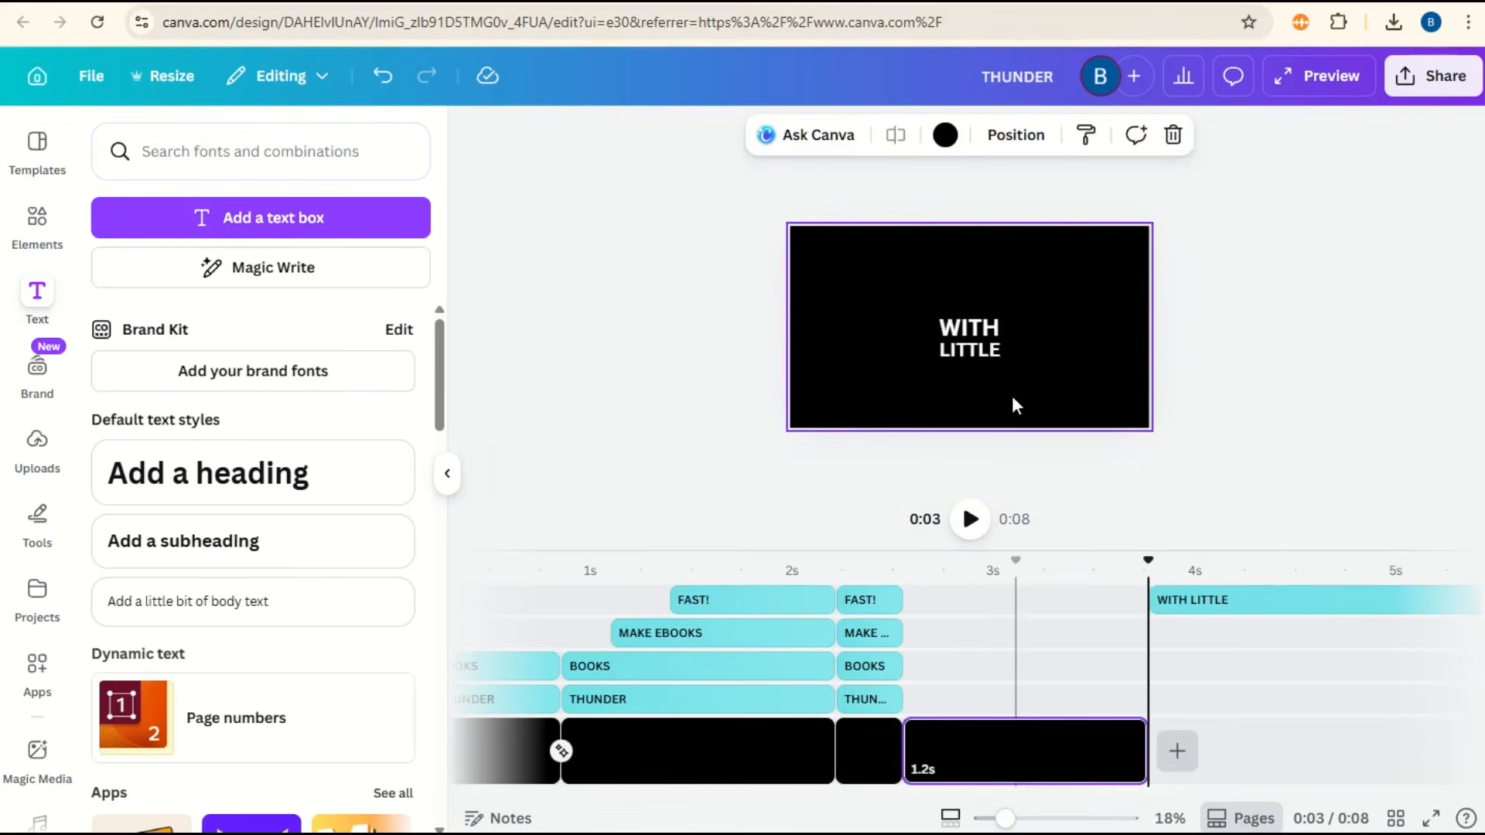
{"action": "left_click", "coordinate": [945, 349]}
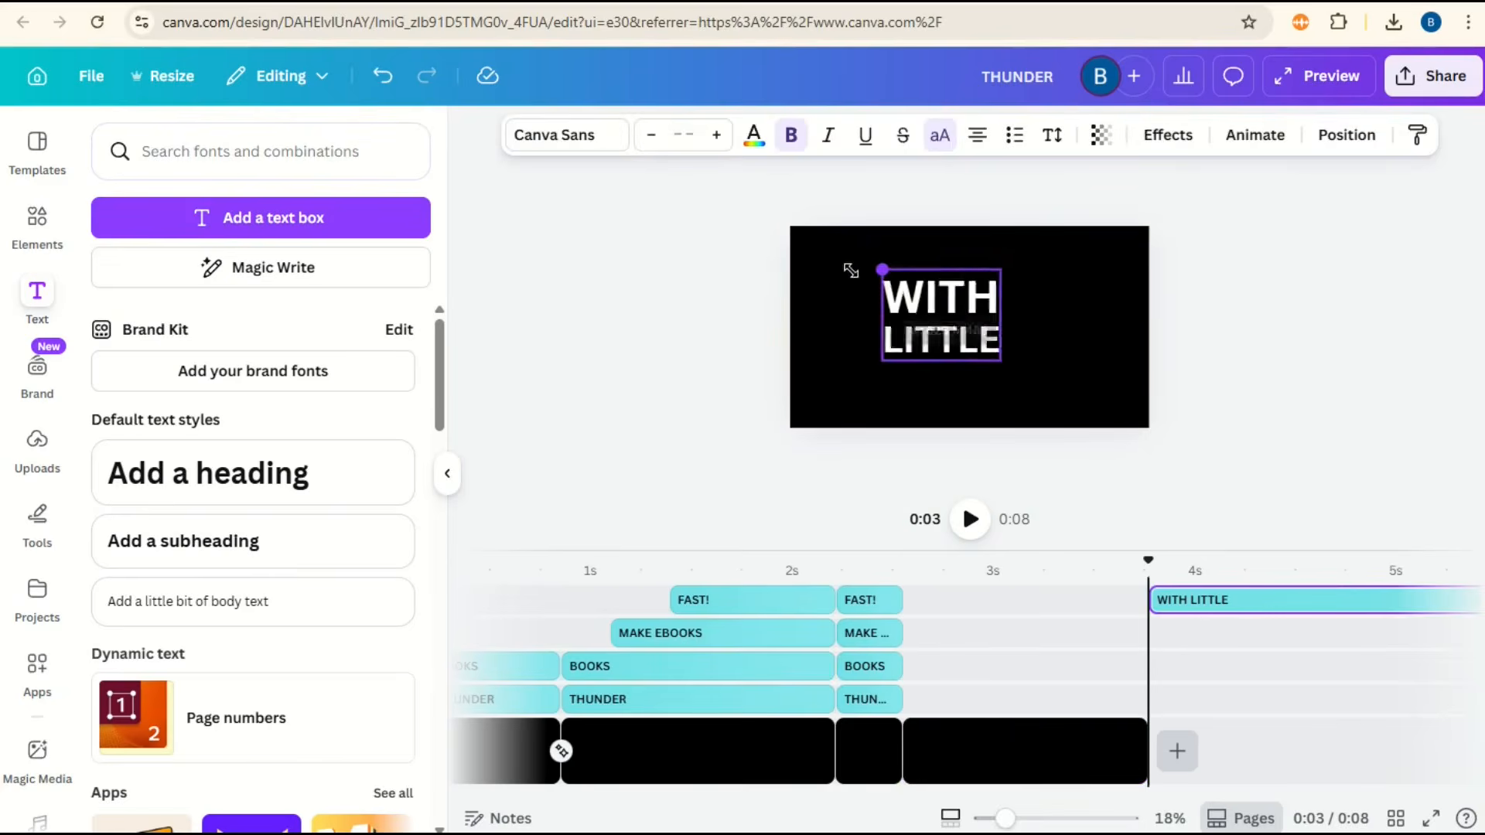
{"action": "left_click_drag", "start_coordinate": [994, 360], "coordinate": [1024, 379]}
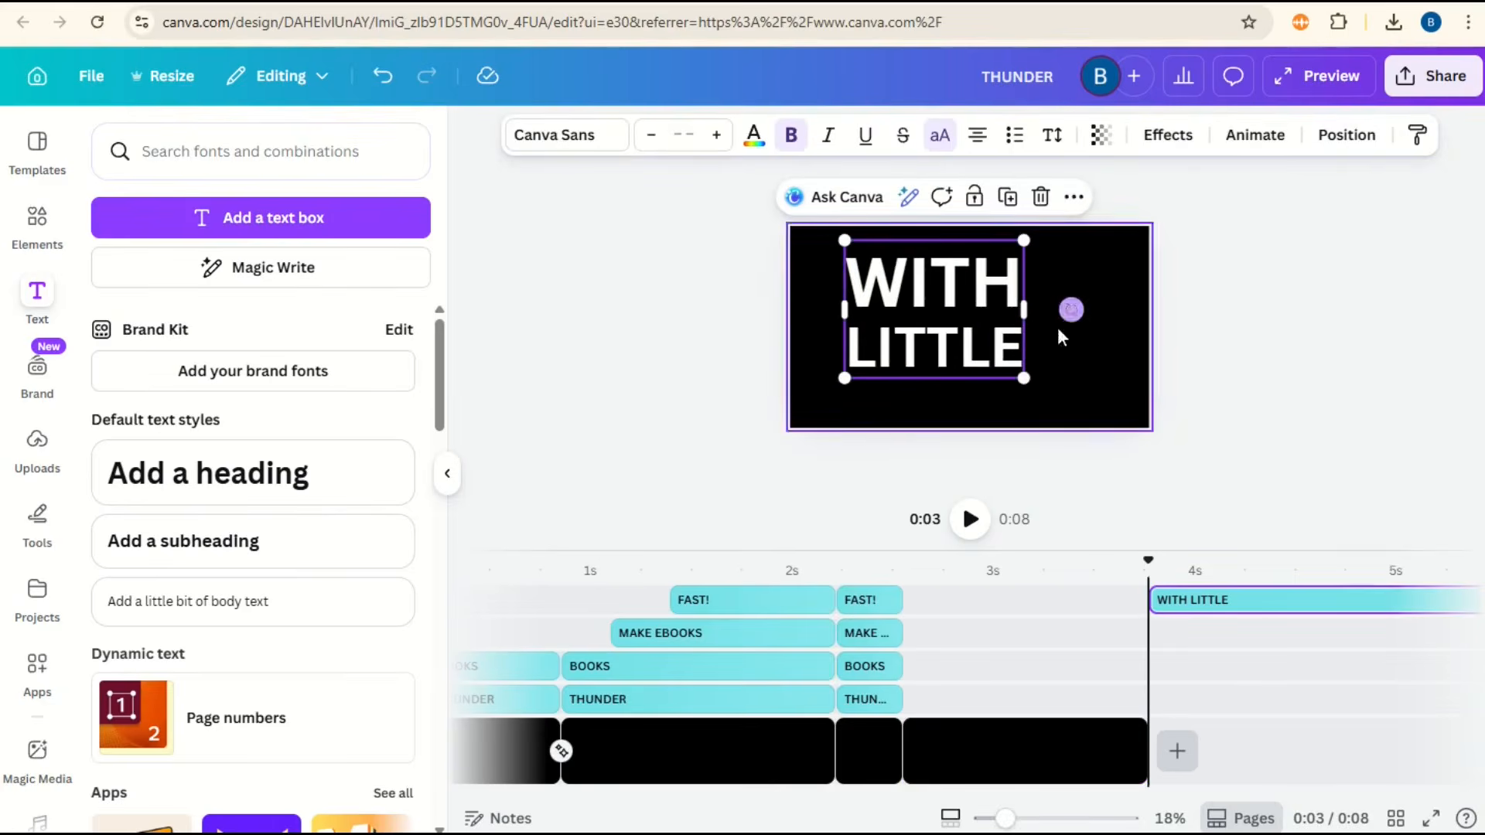
{"action": "left_click", "coordinate": [1071, 308]}
{"action": "left_click_drag", "start_coordinate": [934, 311], "coordinate": [973, 329]}
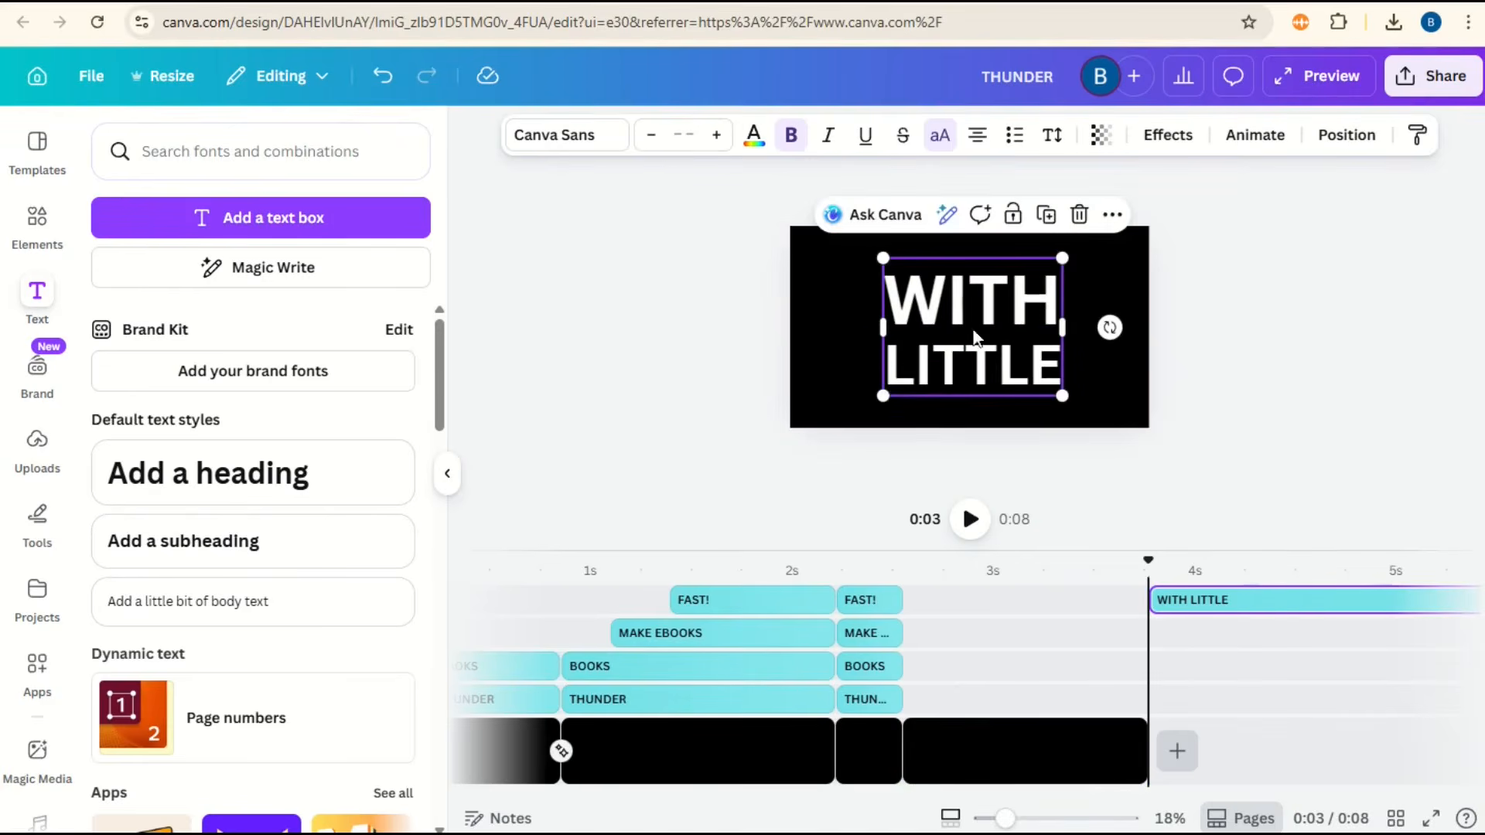
Move WITH LITTLE to the start of the 1.2 s clip and apply an enter-only leftward Pan with increased speed
{"action": "left_click_drag", "start_coordinate": [1281, 603], "coordinate": [1025, 611]}
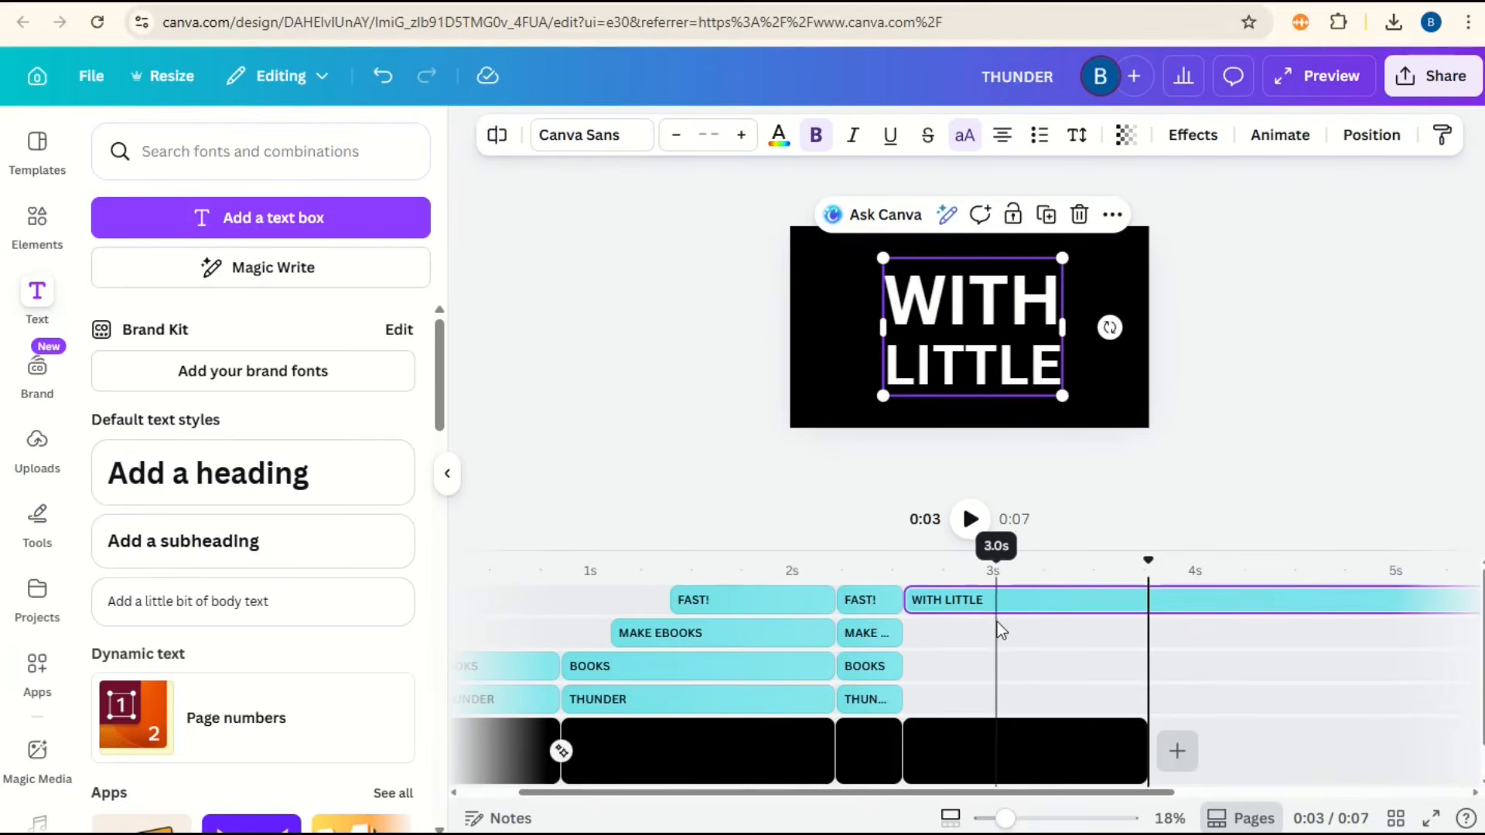
{"action": "left_click", "coordinate": [1281, 136]}
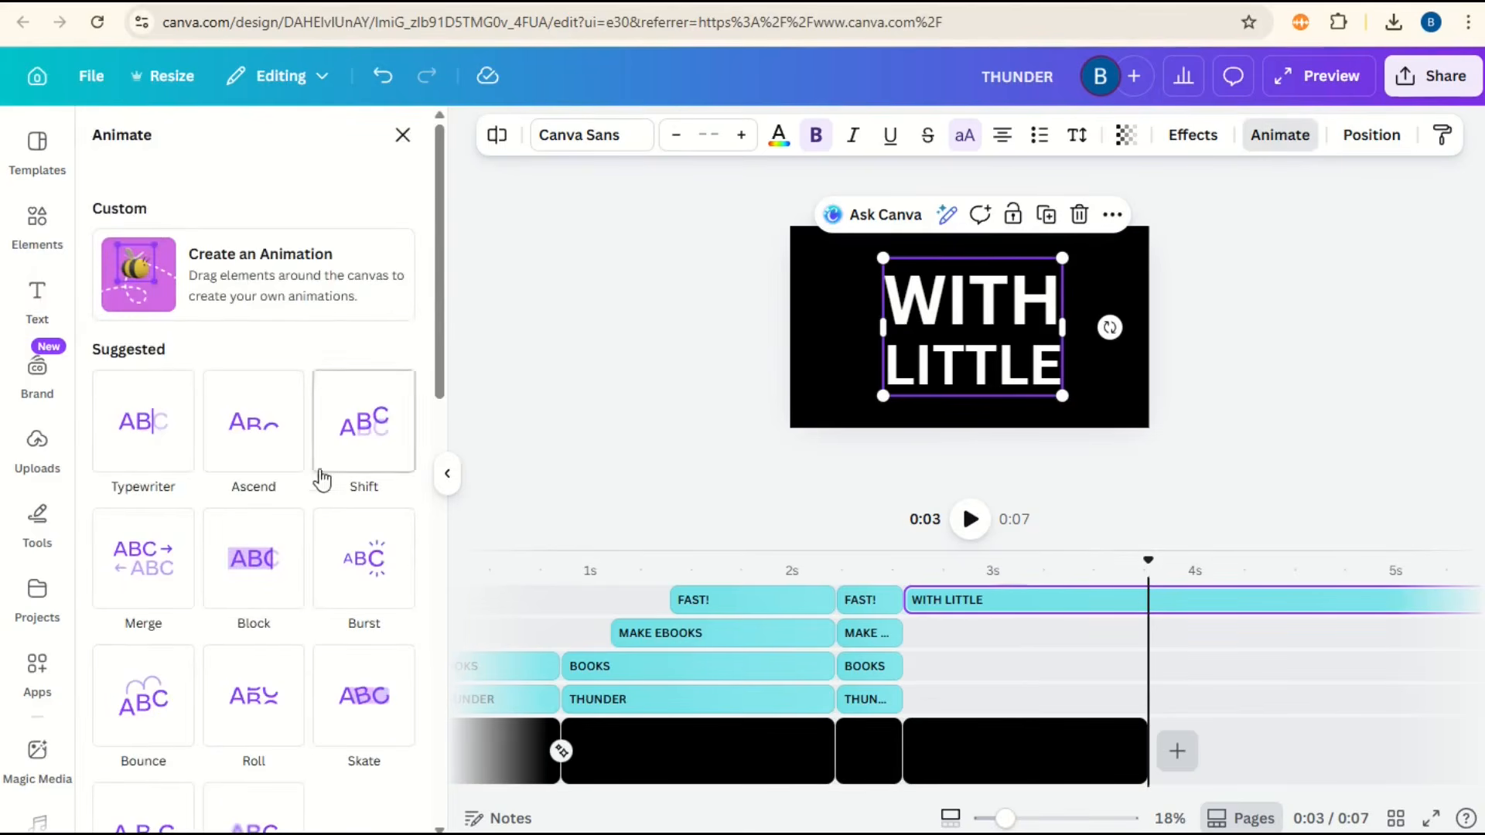
{"action": "scroll", "coordinate": [322, 479], "scroll_direction": "down", "scroll_amount": 5}
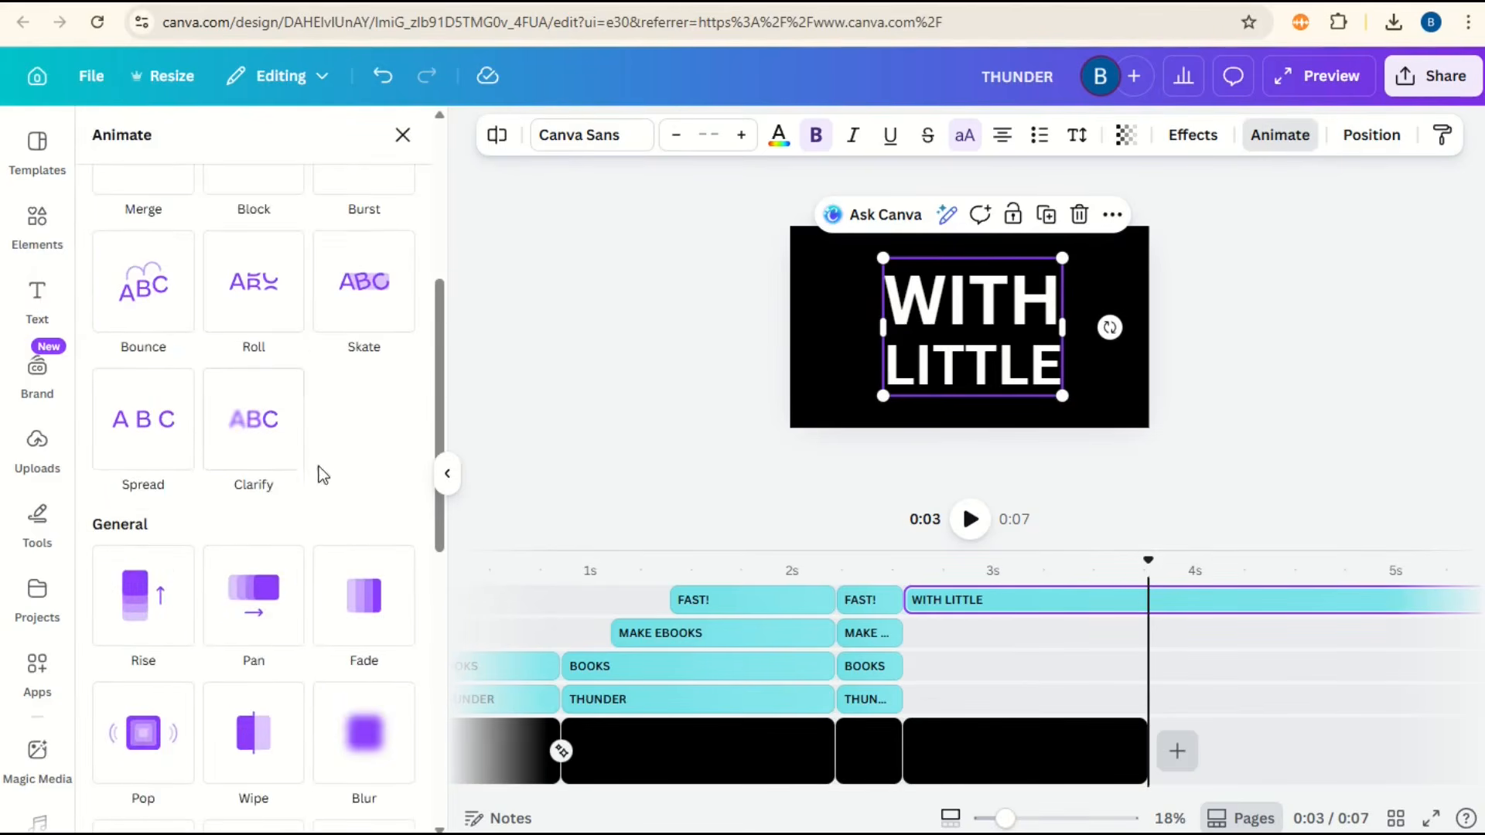
{"action": "left_click", "coordinate": [266, 598]}
{"action": "scroll", "coordinate": [247, 572], "scroll_direction": "down", "scroll_amount": 5}
{"action": "left_click", "coordinate": [131, 576]}
{"action": "left_click", "coordinate": [199, 387]}
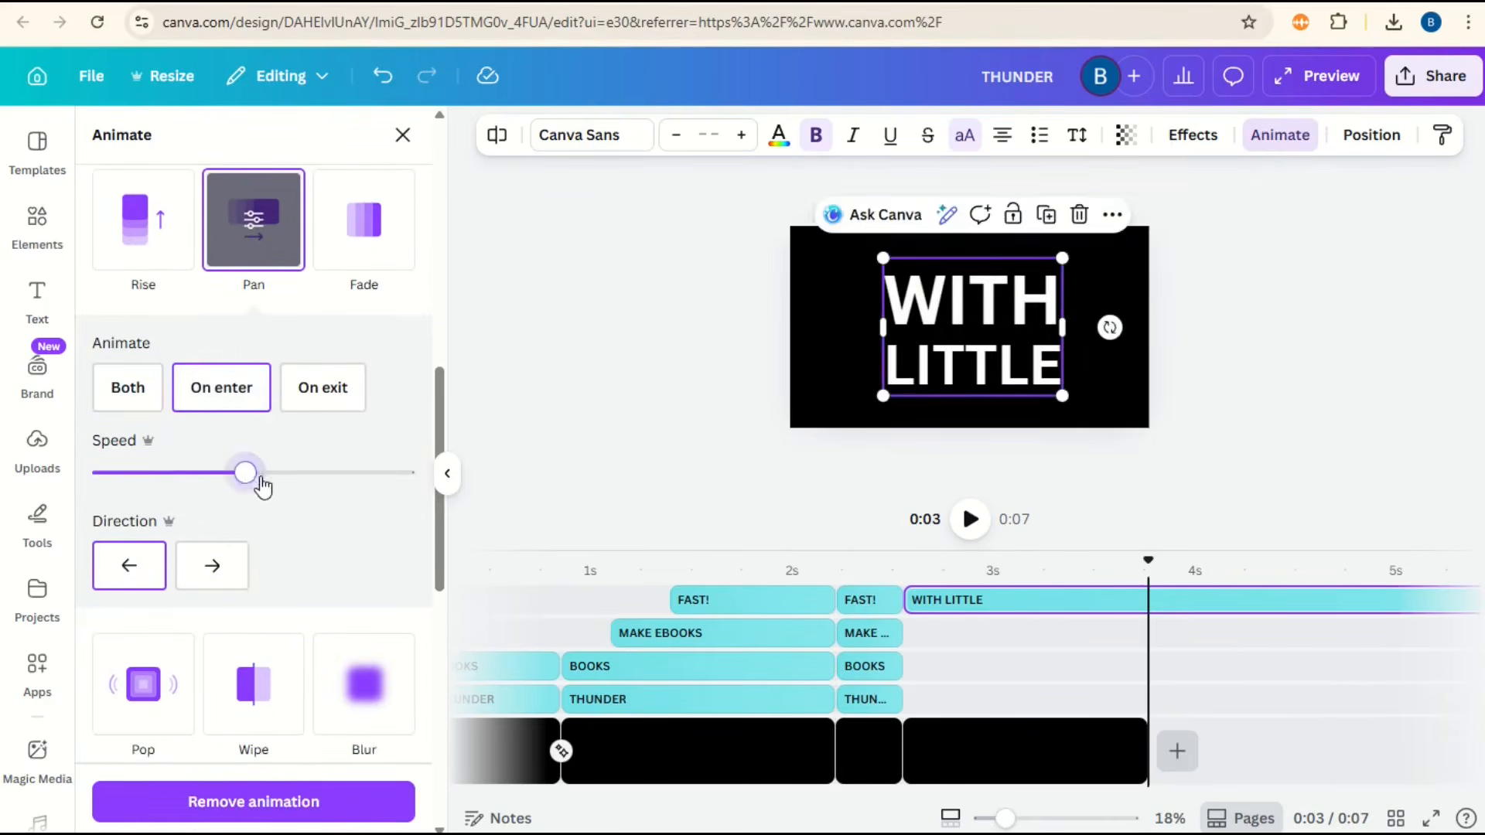
{"action": "left_click_drag", "start_coordinate": [262, 479], "coordinate": [334, 475]}
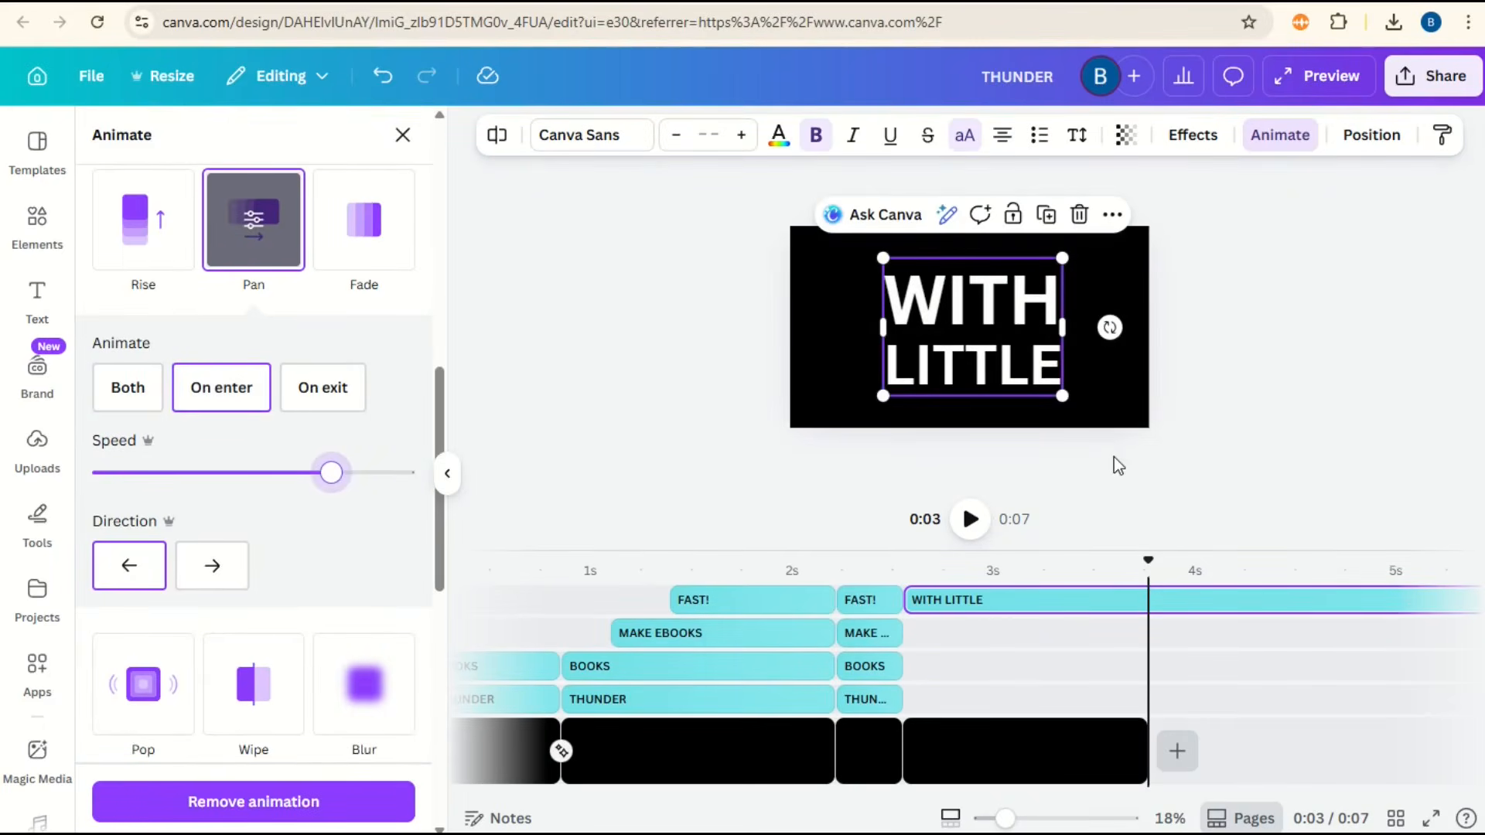
{"action": "key", "text": "Escape"}
Shorten the WITH LITTLE text's duration and trim the last black clip to 0.3 s to match
{"action": "left_click_drag", "start_coordinate": [1108, 794], "coordinate": [1364, 803]}
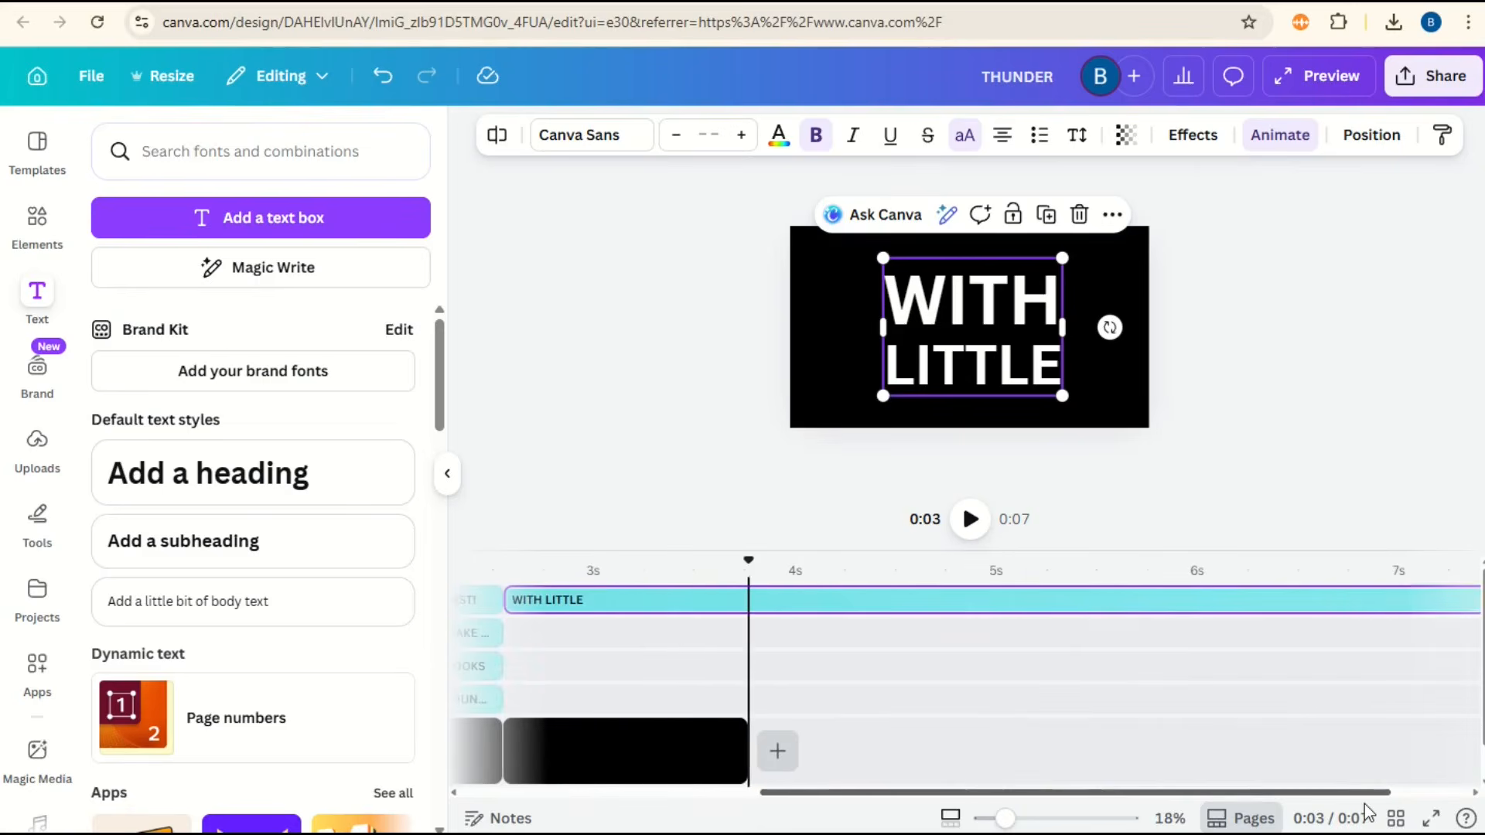
{"action": "scroll", "coordinate": [1098, 588], "scroll_direction": "right", "scroll_amount": 3}
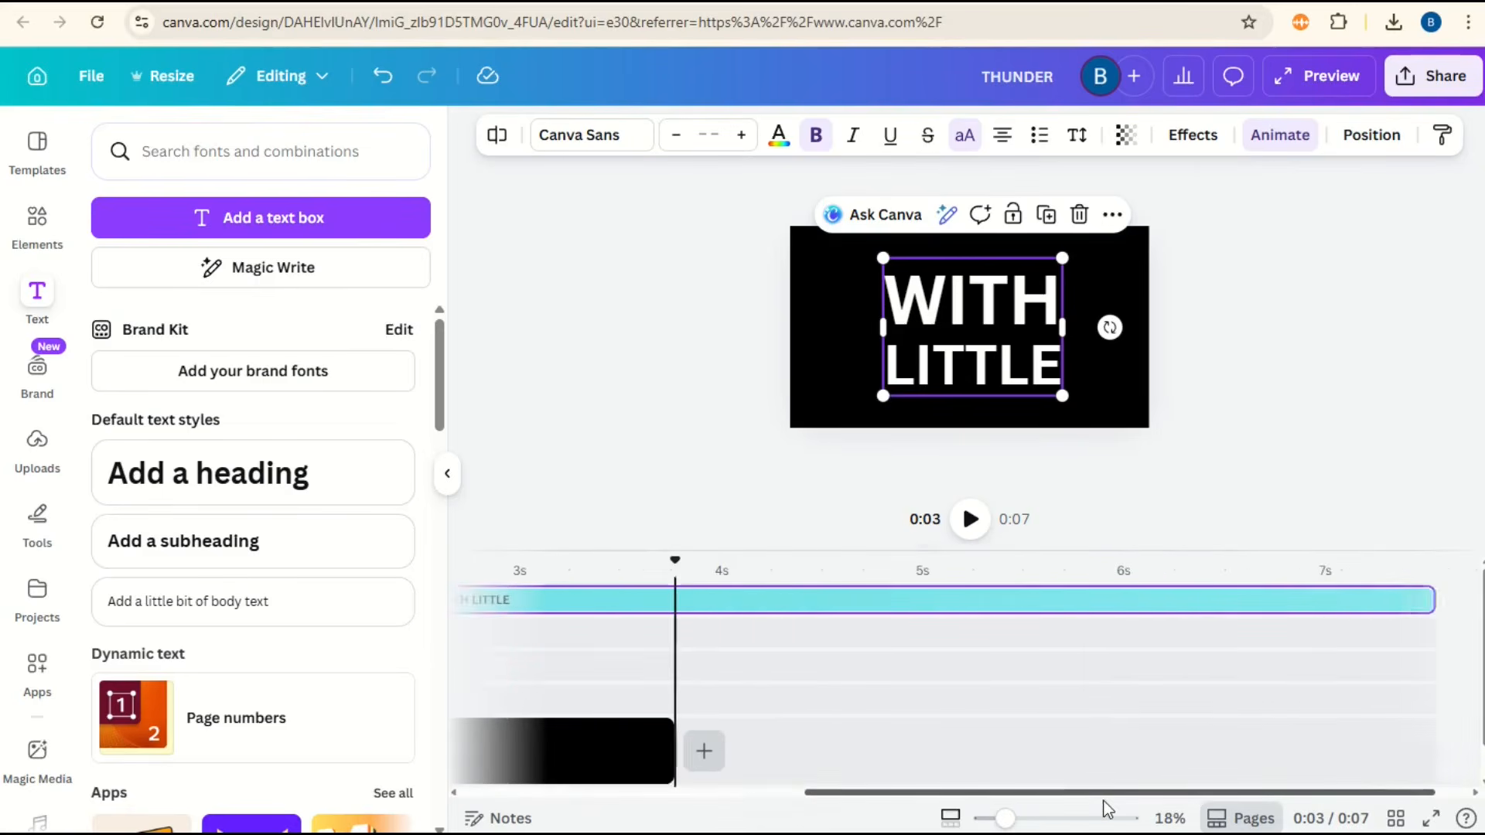
{"action": "left_click_drag", "start_coordinate": [1158, 597], "coordinate": [656, 619]}
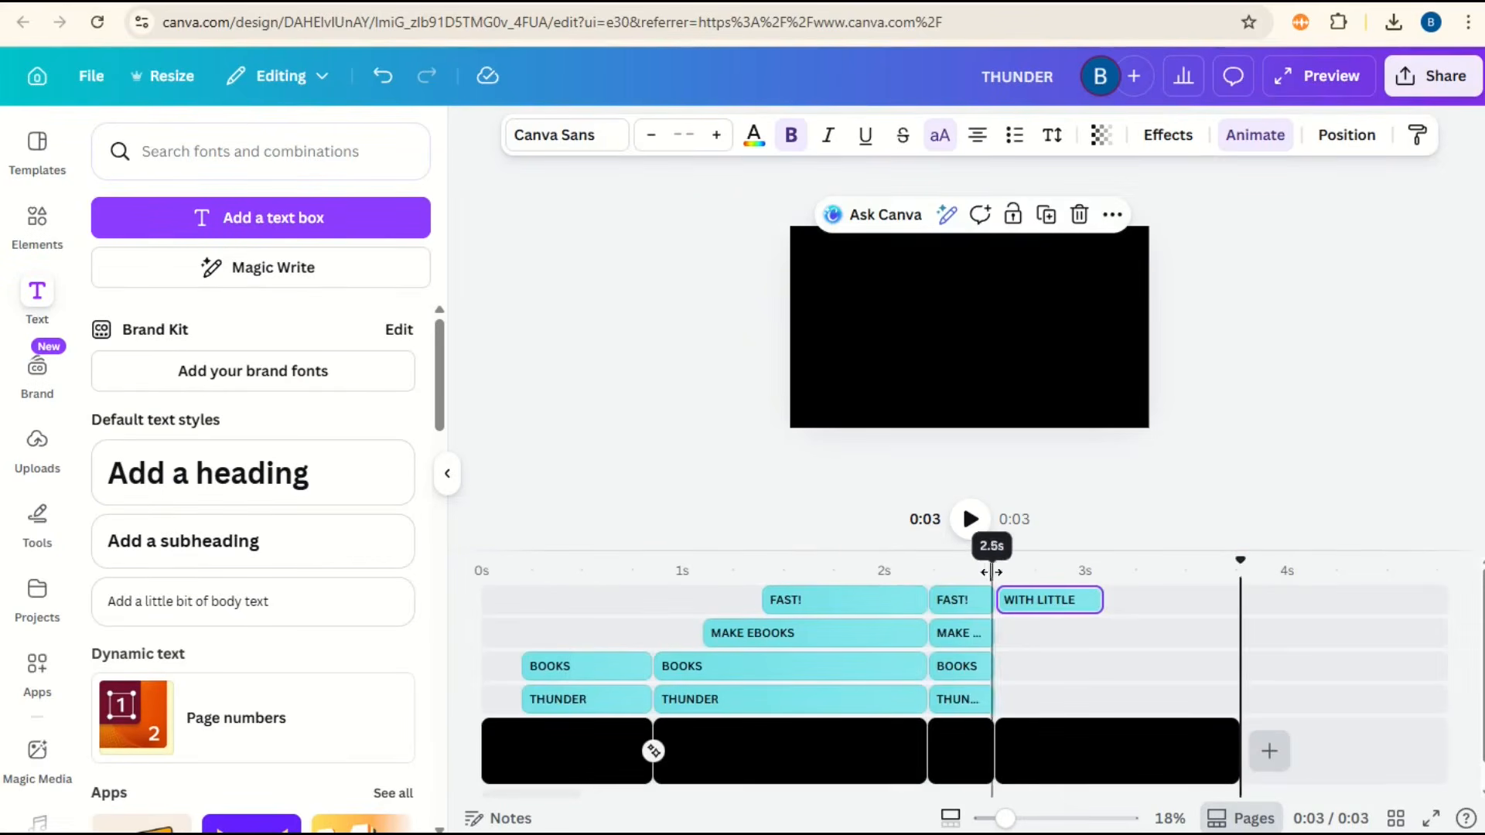
{"action": "key", "text": "space"}
{"action": "left_click_drag", "start_coordinate": [979, 563], "coordinate": [1072, 605]}
{"action": "left_click_drag", "start_coordinate": [1238, 751], "coordinate": [1068, 737]}
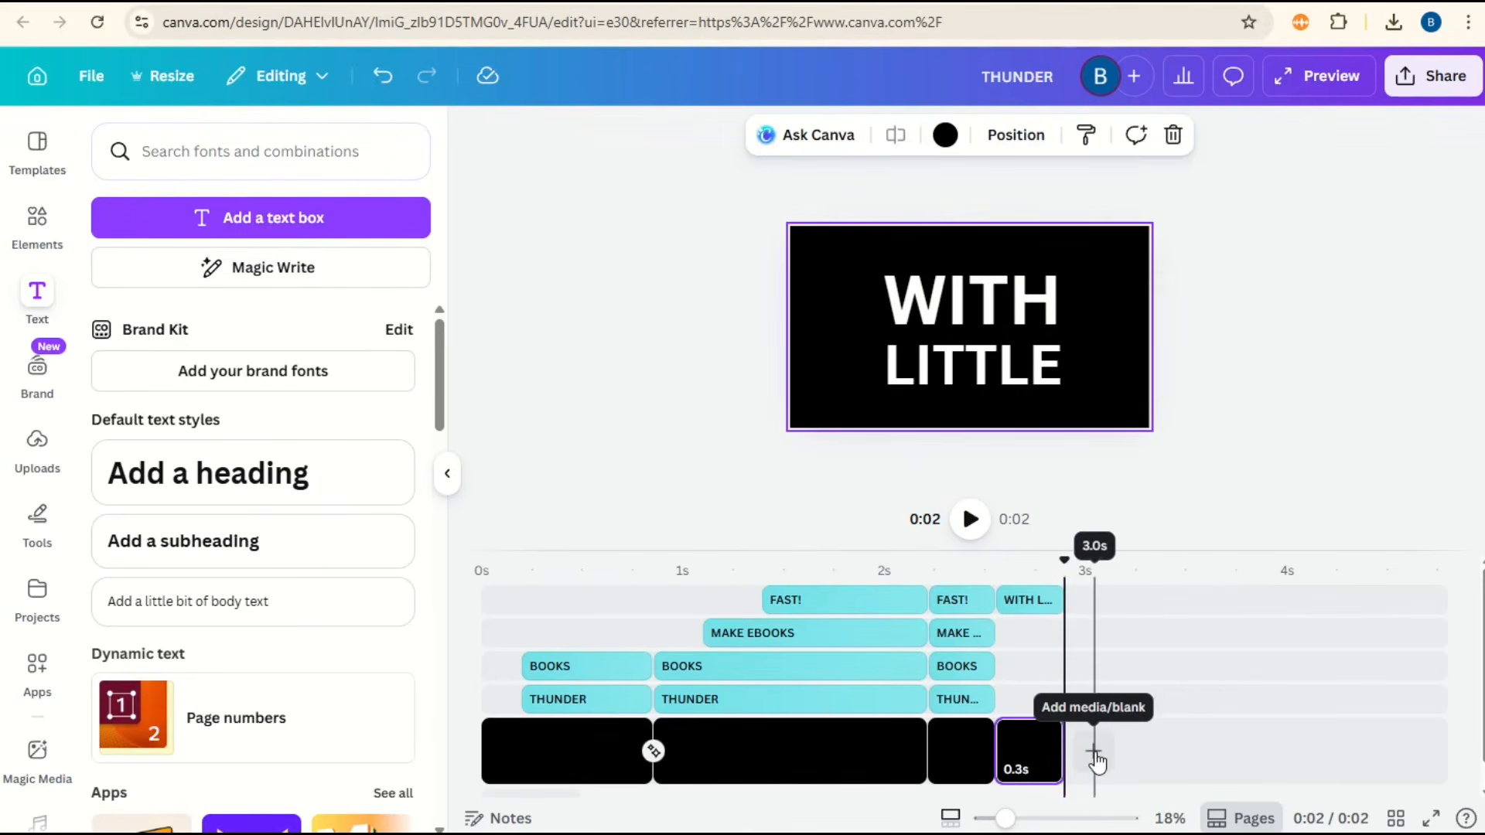
Duplicate the last 0.3 s black clip and the WITH LITTLE text, placing the text copy over the new clip
{"action": "left_click_drag", "start_coordinate": [1096, 762], "coordinate": [1300, 683]}
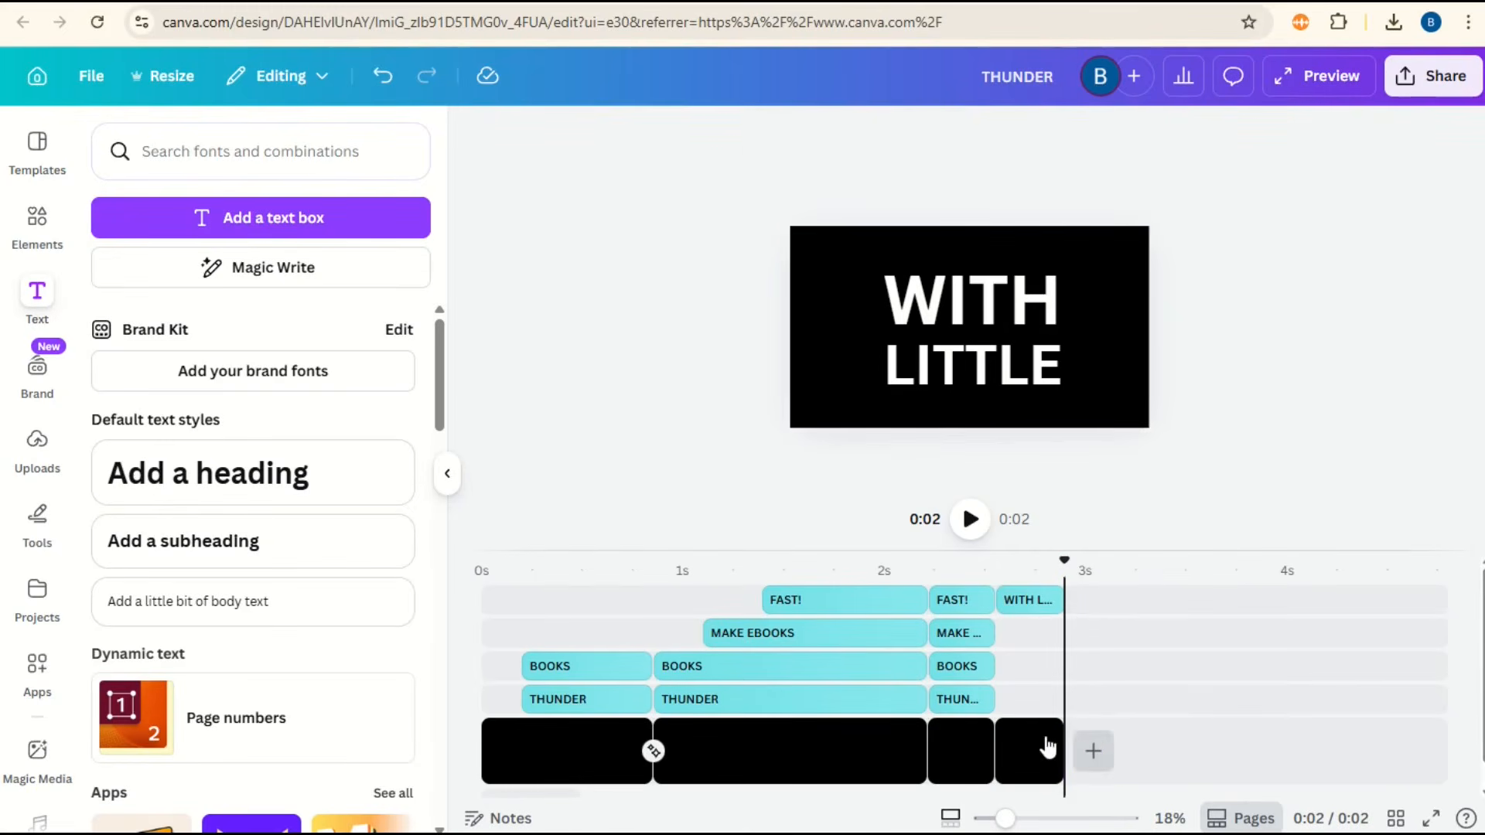
{"action": "right_click", "coordinate": [1045, 743]}
{"action": "left_click", "coordinate": [1137, 522]}
{"action": "left_click", "coordinate": [1029, 605]}
{"action": "right_click", "coordinate": [1027, 605]}
{"action": "left_click", "coordinate": [1103, 191]}
{"action": "left_click_drag", "start_coordinate": [1029, 601], "coordinate": [1102, 616]}
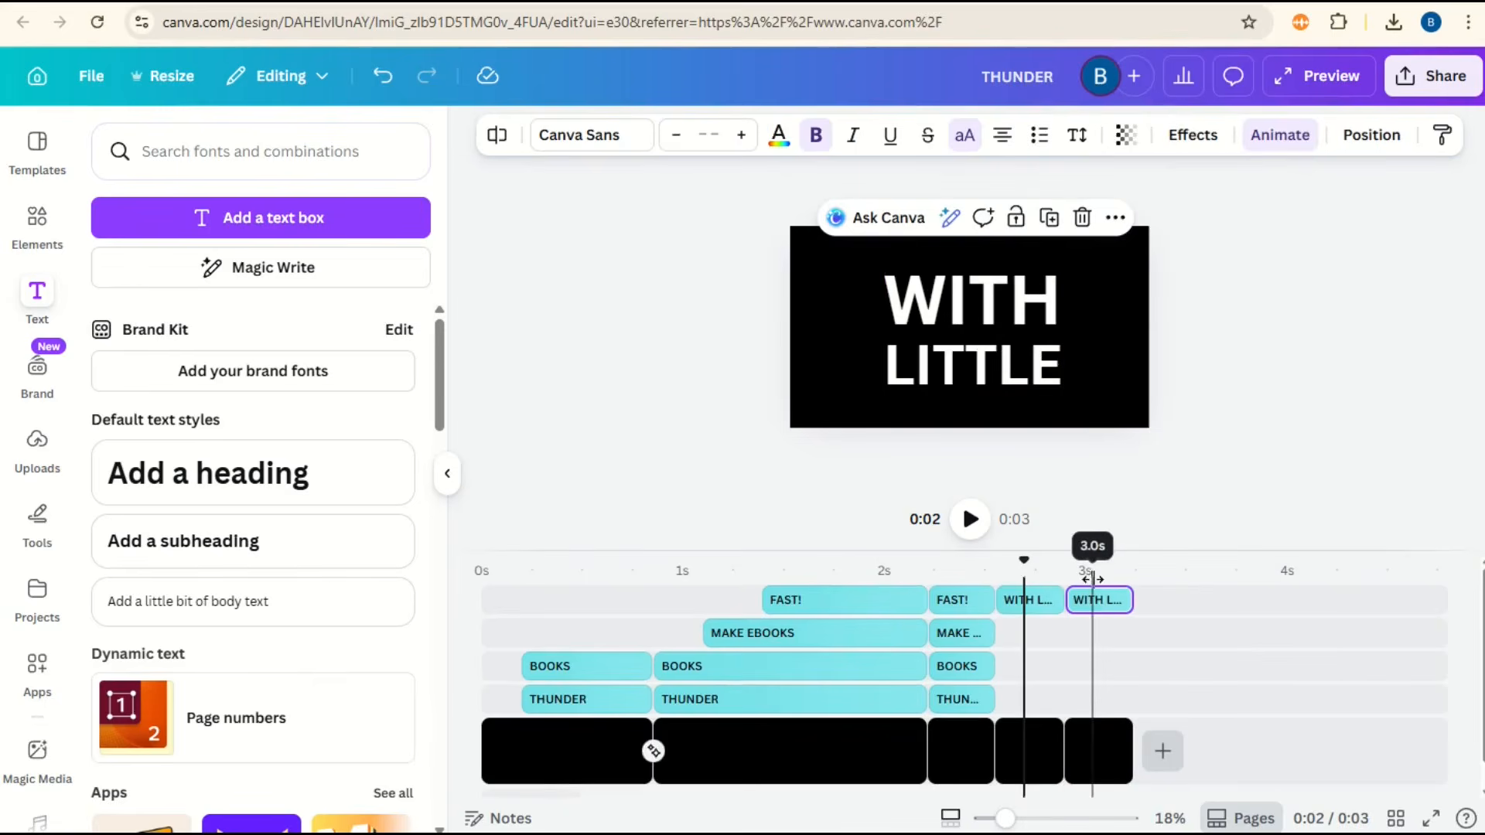
Shrink the WITH LITTLE copy over the last clip and place it near the page's left edge
{"action": "left_click", "coordinate": [1102, 736]}
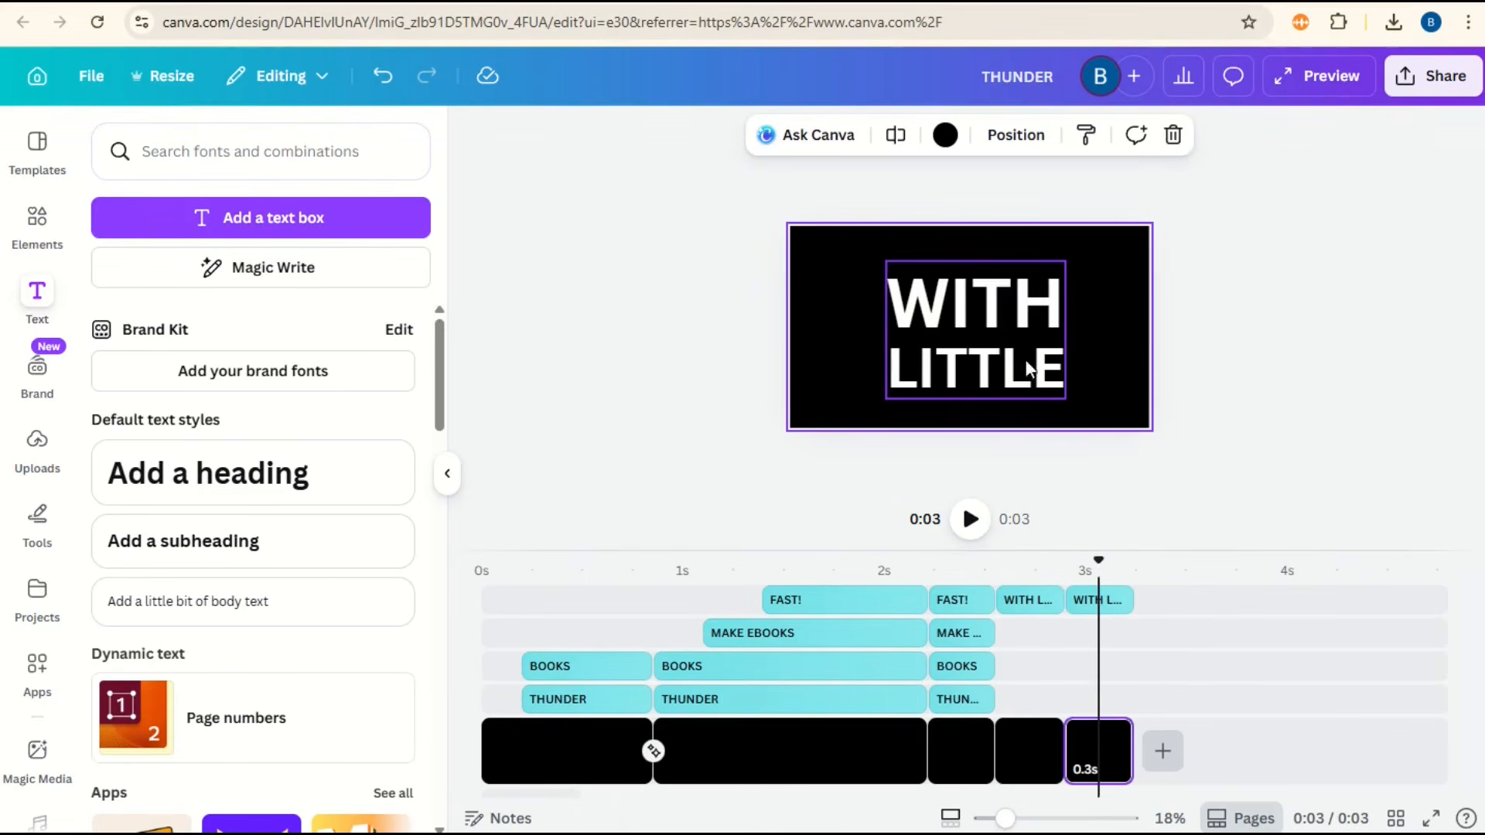
{"action": "left_click", "coordinate": [1051, 377]}
{"action": "left_click_drag", "start_coordinate": [1067, 401], "coordinate": [857, 319]}
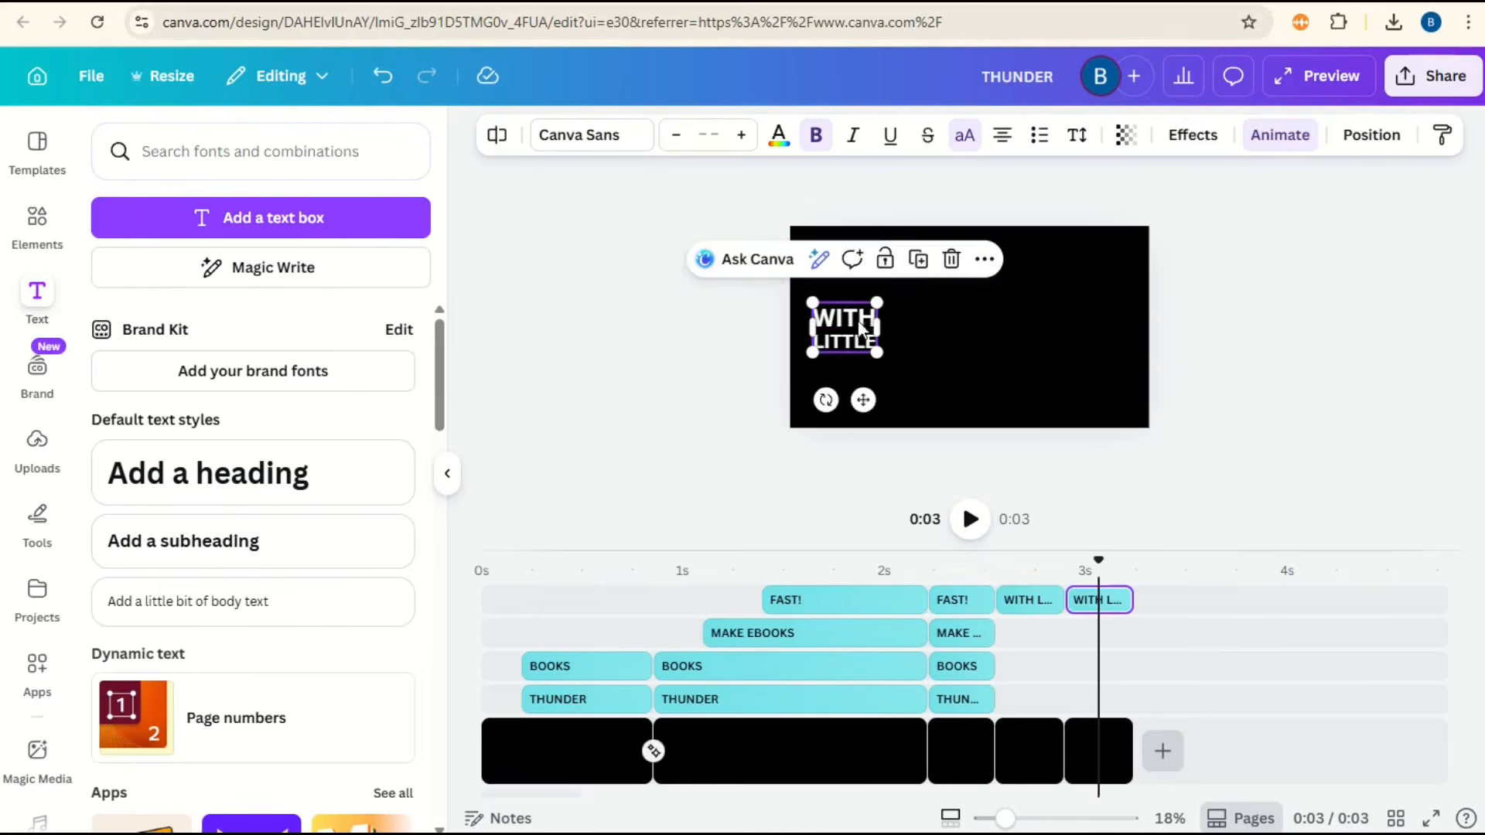
{"action": "left_click", "coordinate": [1074, 322]}
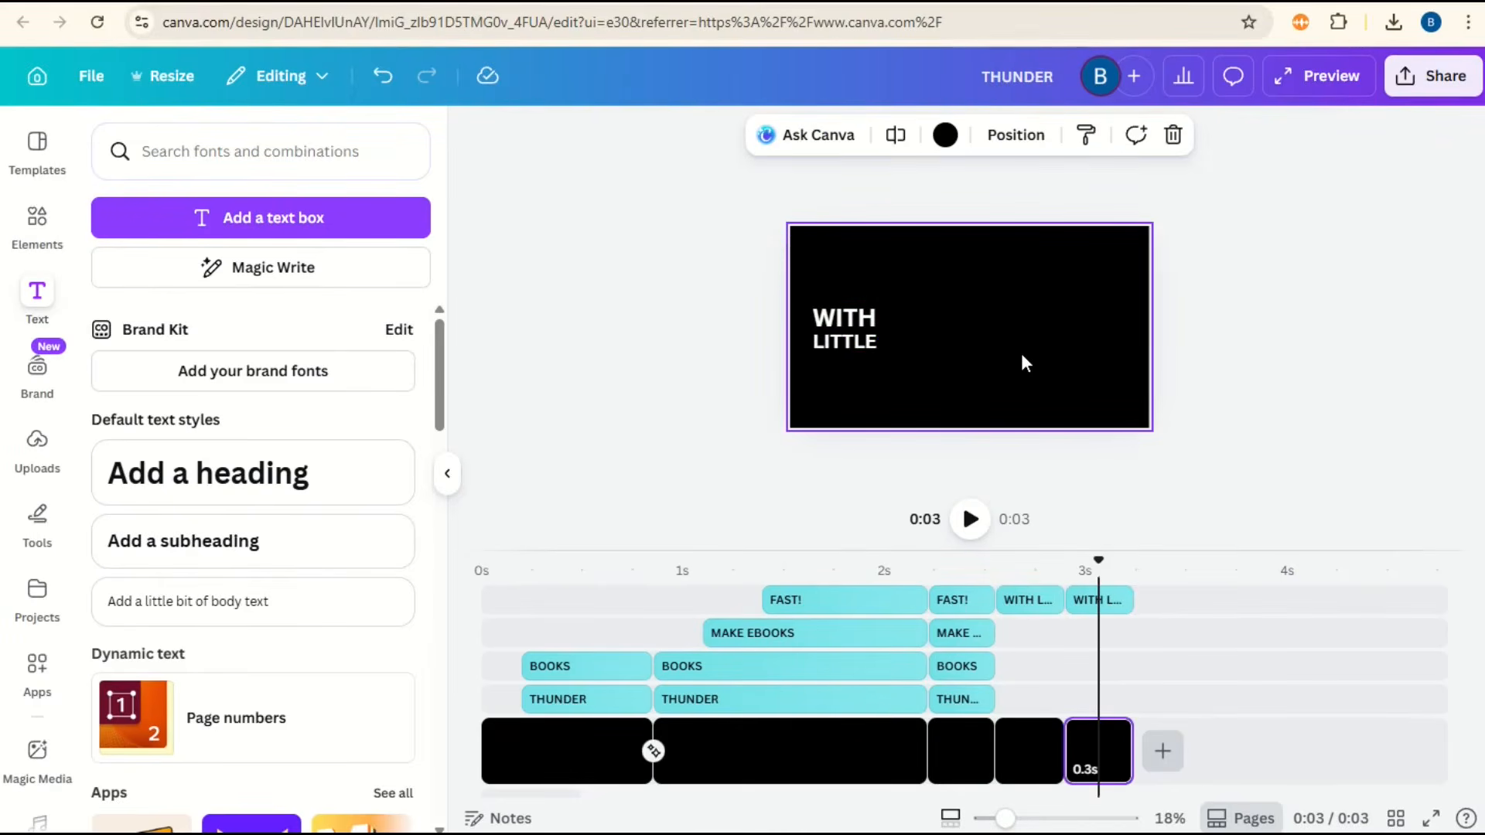
Add a white, all-caps heading reading EFFORT over the last clip
{"action": "left_click", "coordinate": [268, 495]}
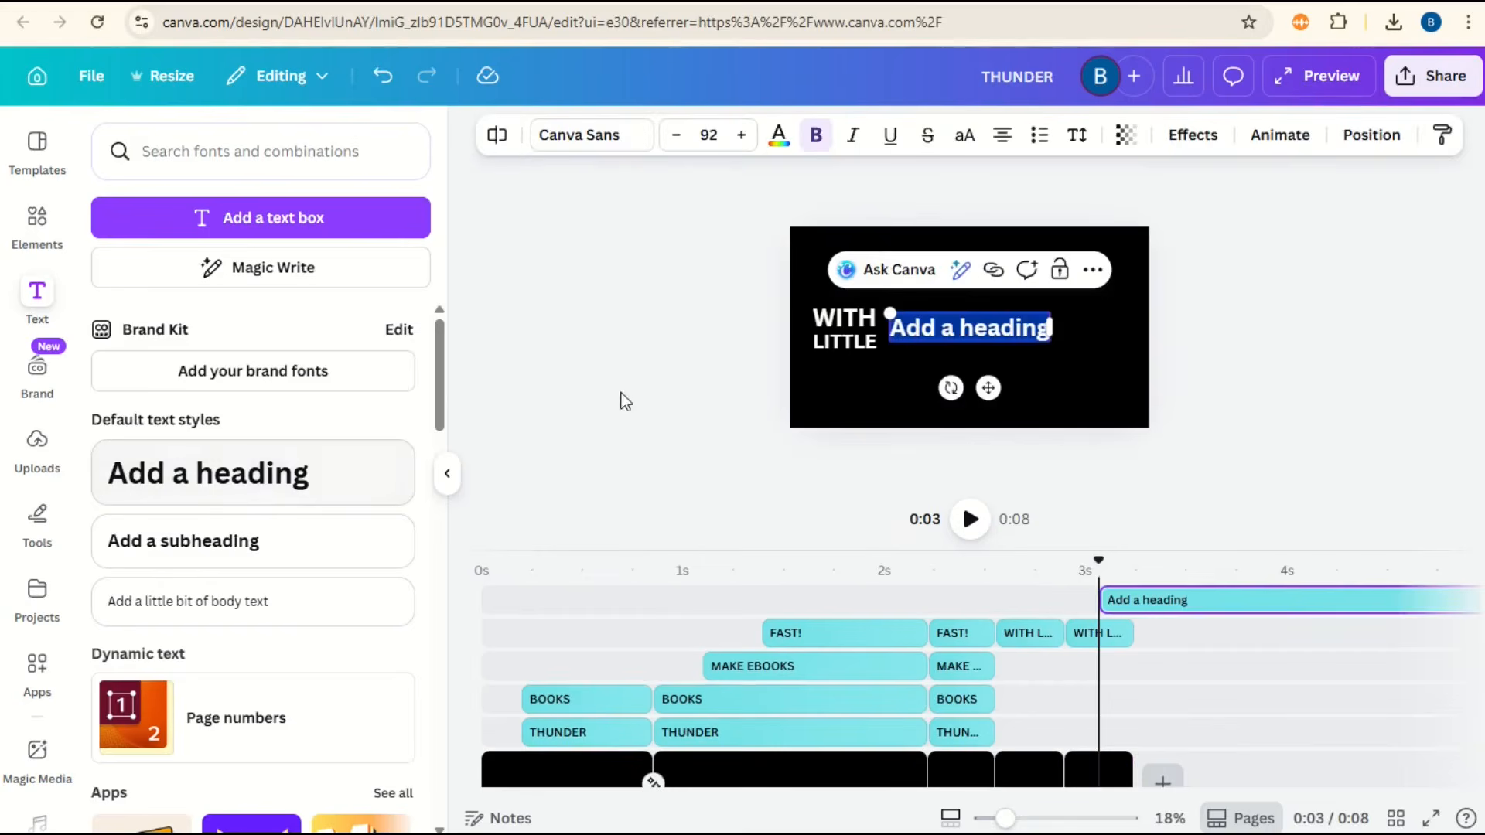
{"action": "left_click", "coordinate": [964, 139]}
{"action": "left_click", "coordinate": [779, 141]}
{"action": "left_click", "coordinate": [395, 511]}
{"action": "type", "text": "EFFORT"}
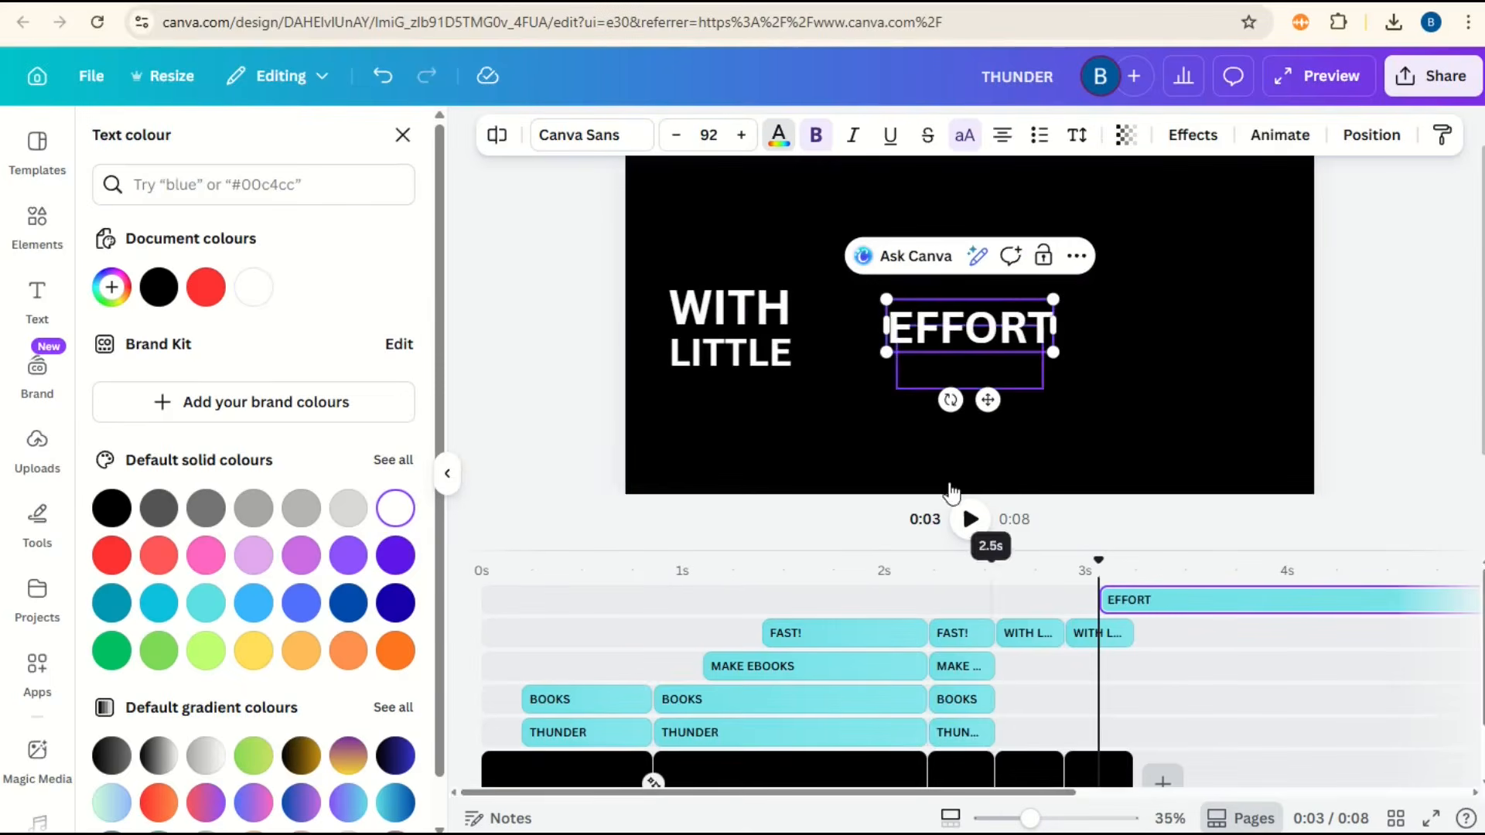
Enlarge EFFORT to font size 218 and place it directly right of WITH LITTLE on the page
{"action": "left_click", "coordinate": [778, 278]}
{"action": "left_click_drag", "start_coordinate": [956, 328], "coordinate": [860, 287]}
{"action": "left_click_drag", "start_coordinate": [958, 315], "coordinate": [1187, 385]}
{"action": "left_click_drag", "start_coordinate": [994, 334], "coordinate": [1001, 335]}
{"action": "left_click", "coordinate": [1010, 418]}
{"action": "scroll", "coordinate": [1009, 316], "scroll_direction": "down", "scroll_amount": 3}
{"action": "left_click", "coordinate": [1009, 328]}
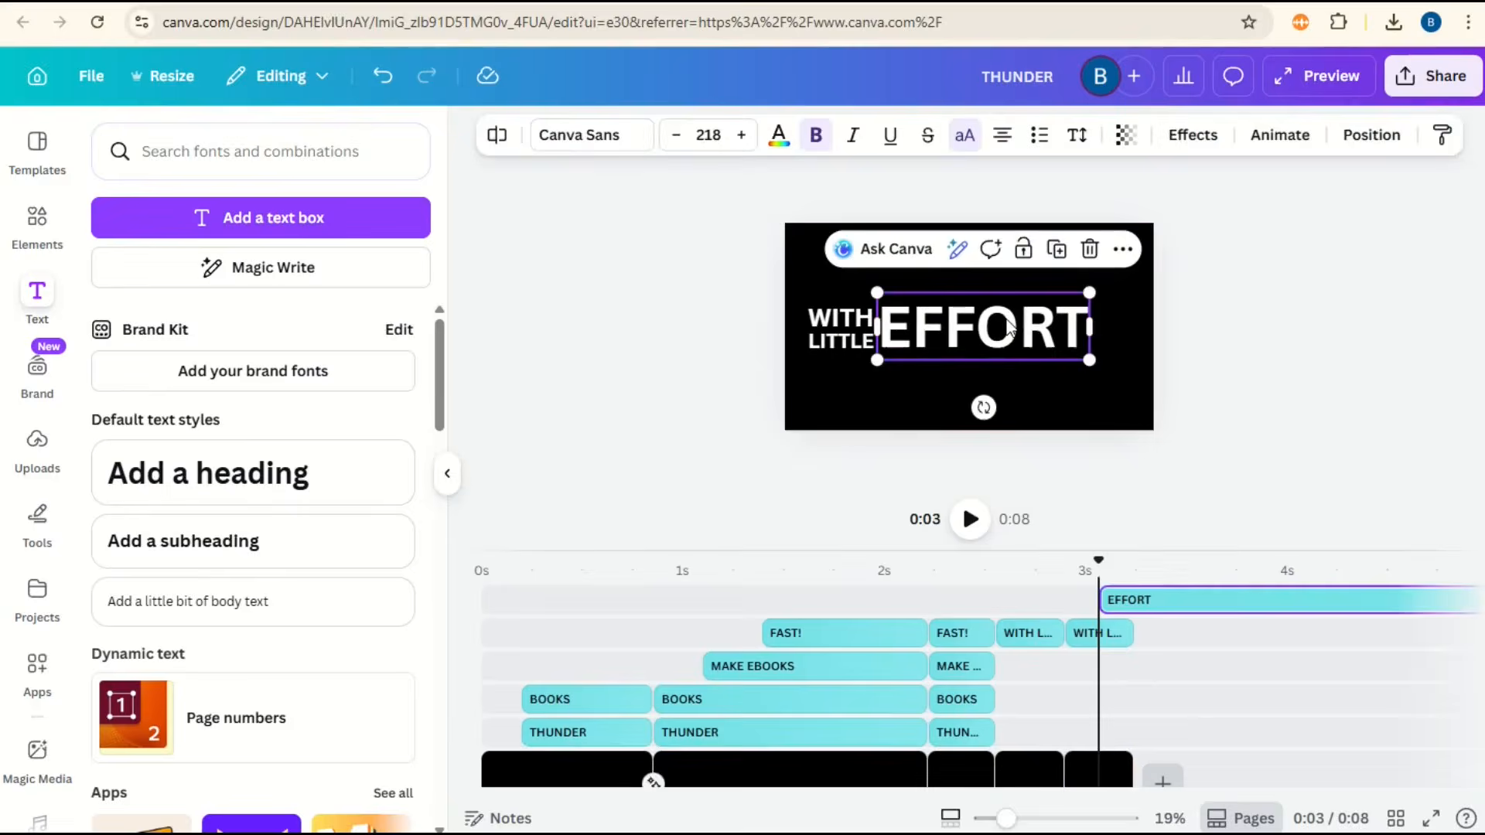
Apply a Pan animation to EFFORT on enter only, moving leftward, with its speed raised to about three quarters
{"action": "left_click", "coordinate": [1273, 145]}
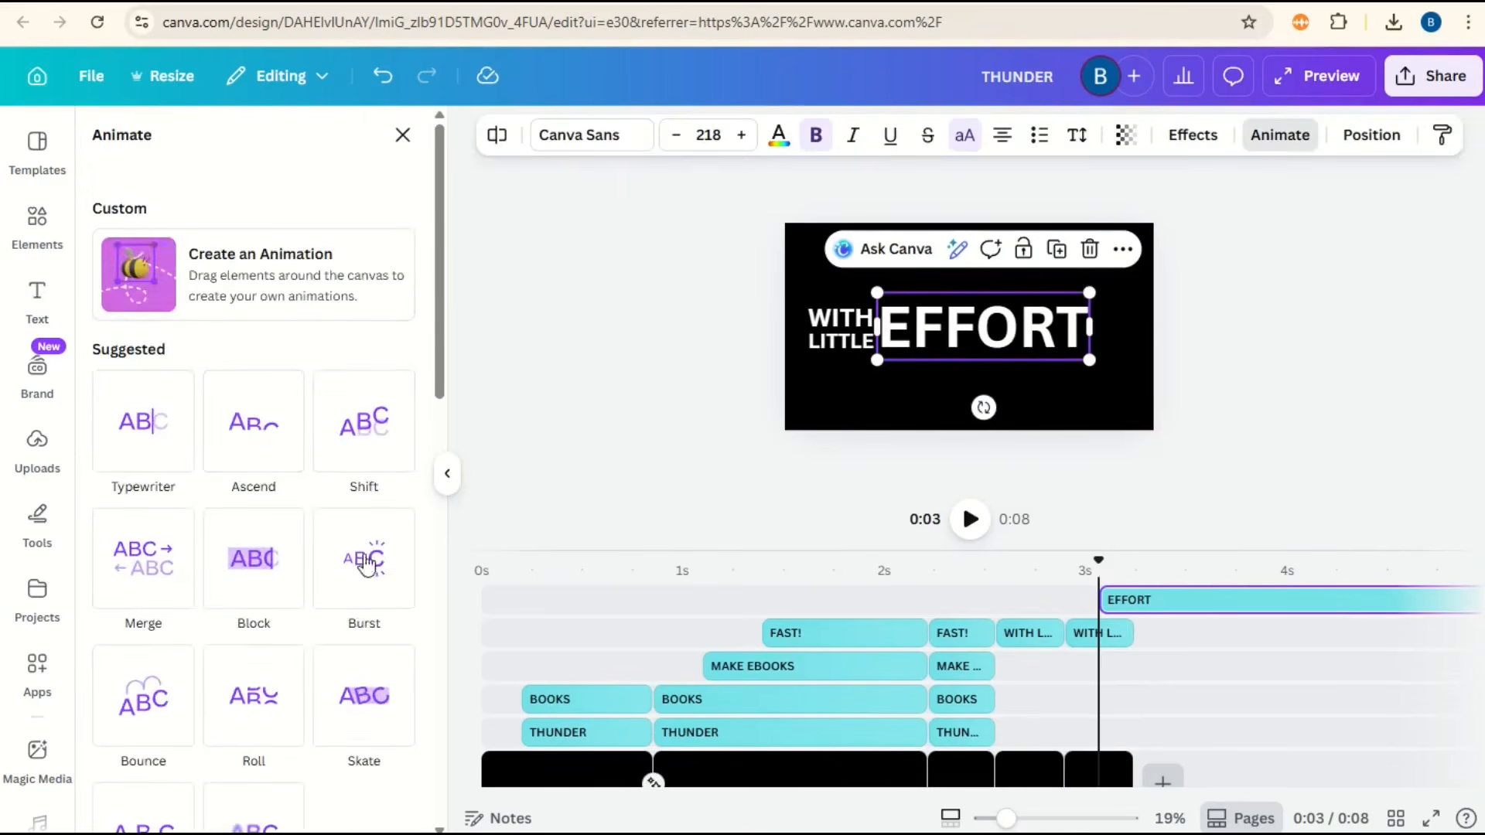
{"action": "scroll", "coordinate": [402, 374], "scroll_direction": "down", "scroll_amount": 7}
{"action": "left_click", "coordinate": [252, 503]}
{"action": "scroll", "coordinate": [280, 574], "scroll_direction": "down", "scroll_amount": 4}
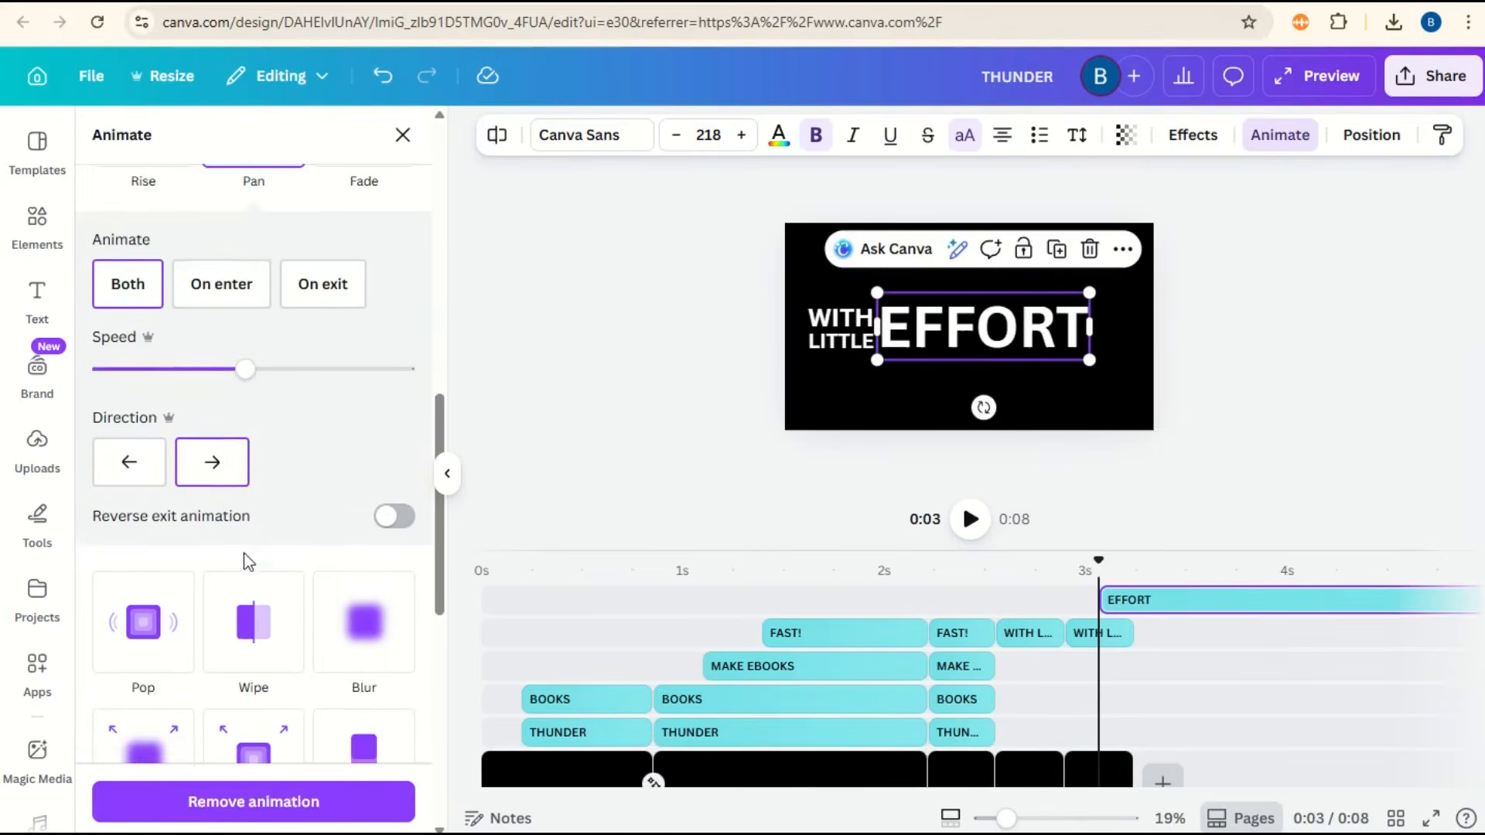
{"action": "left_click", "coordinate": [129, 461]}
{"action": "left_click", "coordinate": [244, 298]}
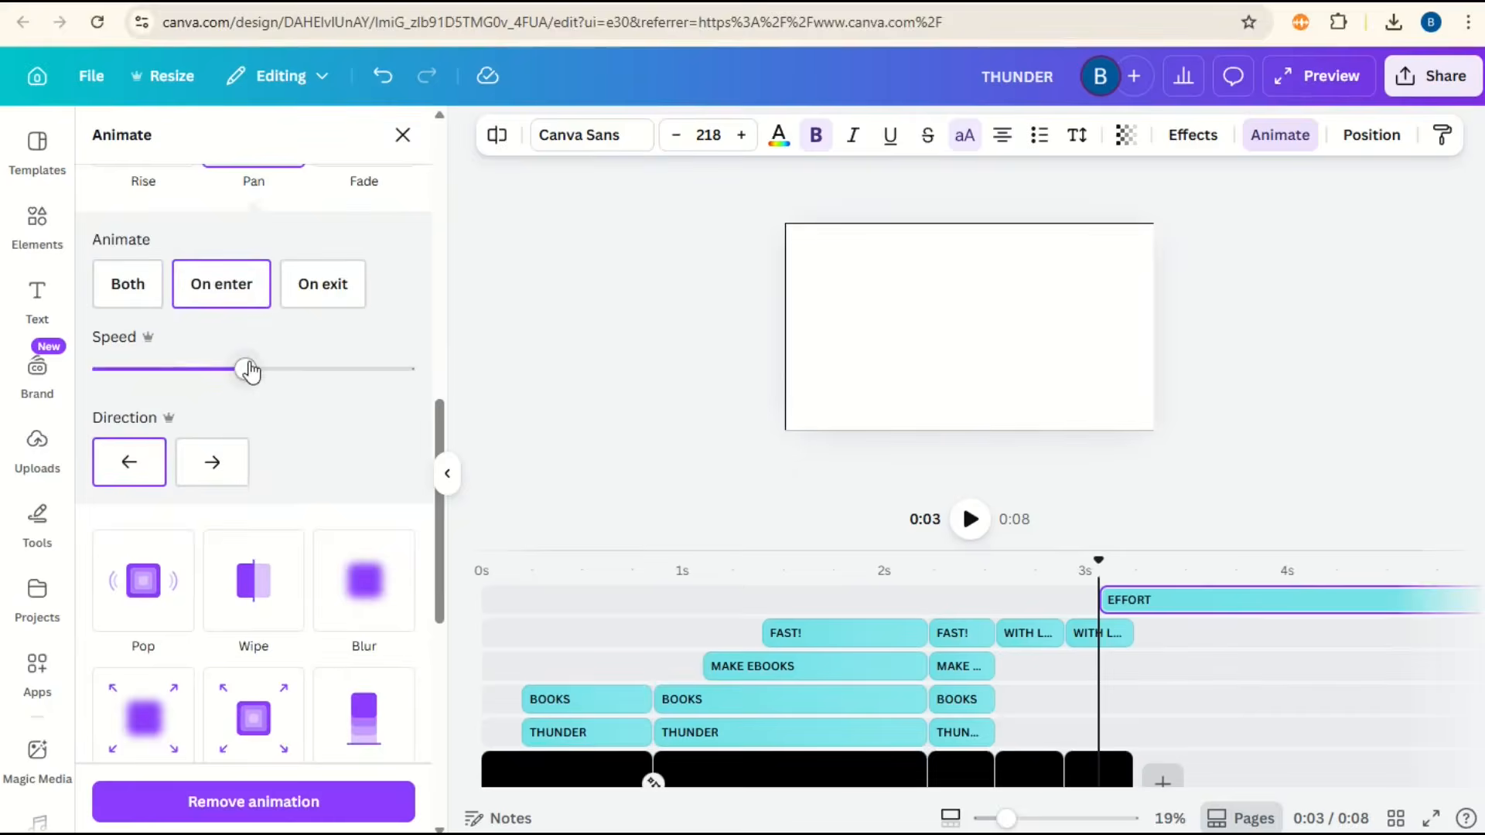
{"action": "left_click", "coordinate": [338, 378]}
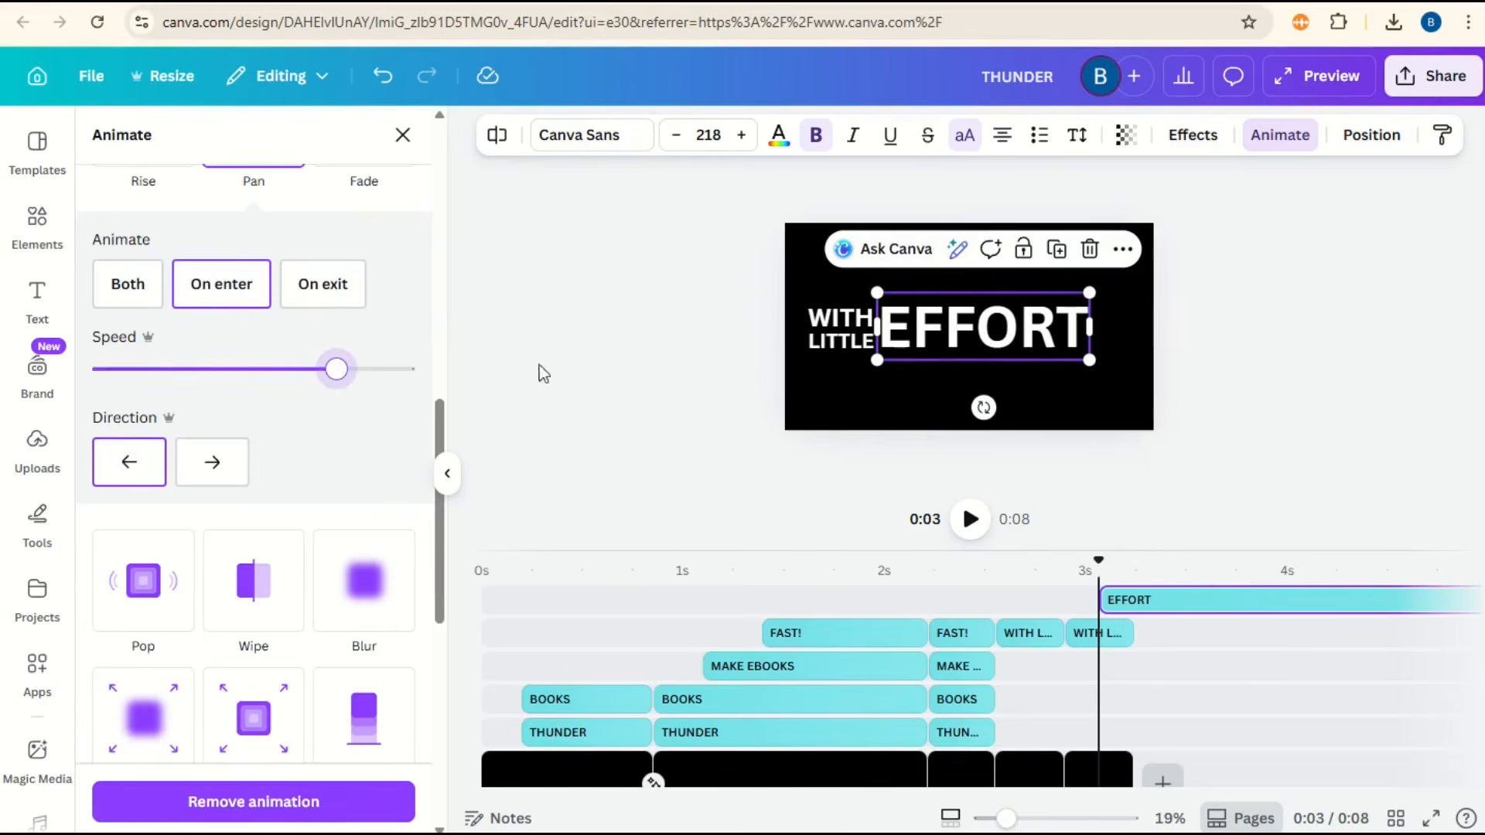
{"action": "left_click", "coordinate": [1206, 329]}
Add a Match & Move transition between the large WITH LITTLE clip and the last clip
{"action": "left_click", "coordinate": [1044, 762]}
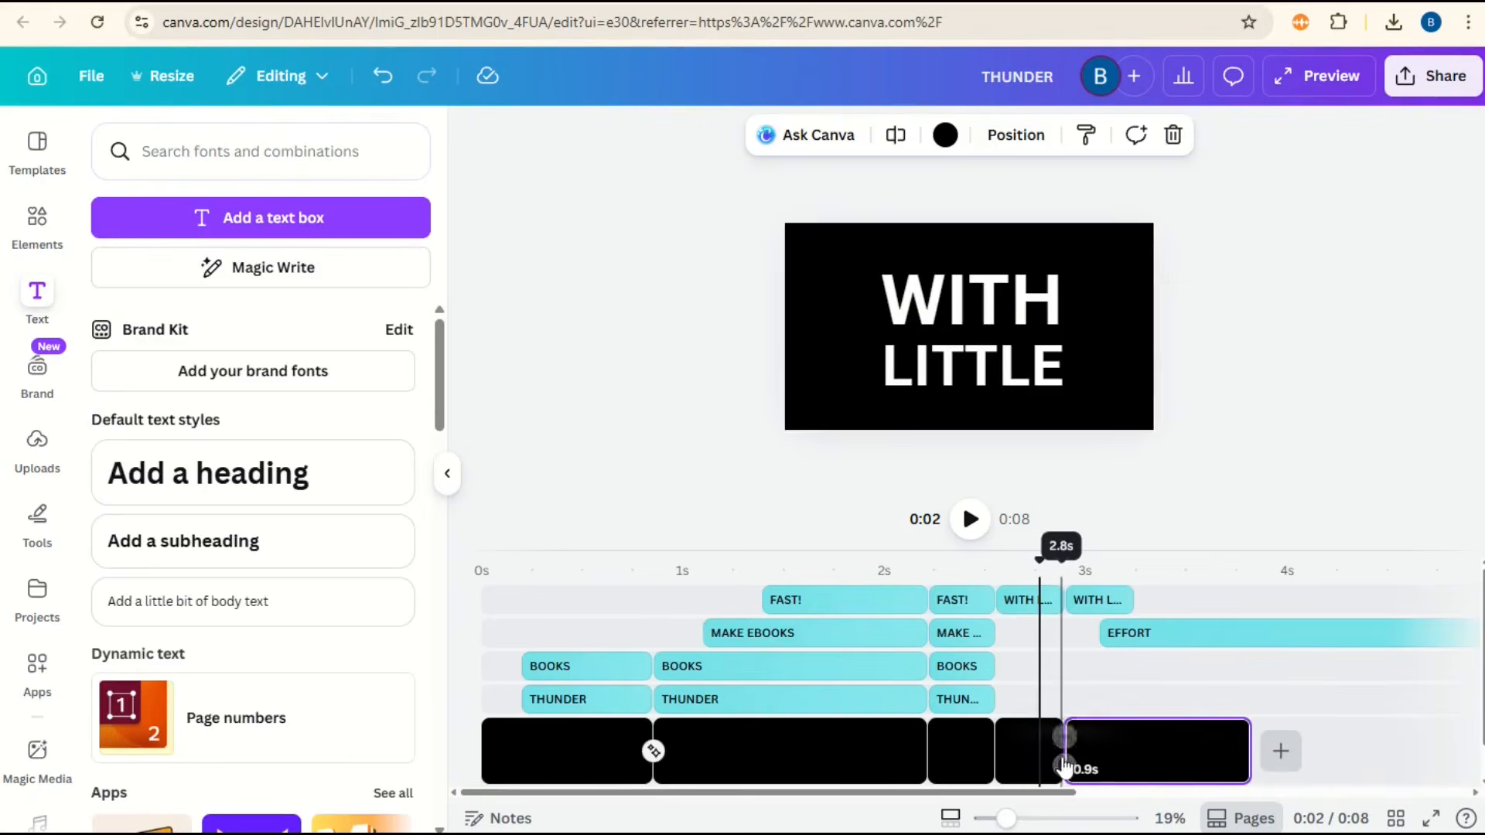
{"action": "left_click", "coordinate": [1064, 766]}
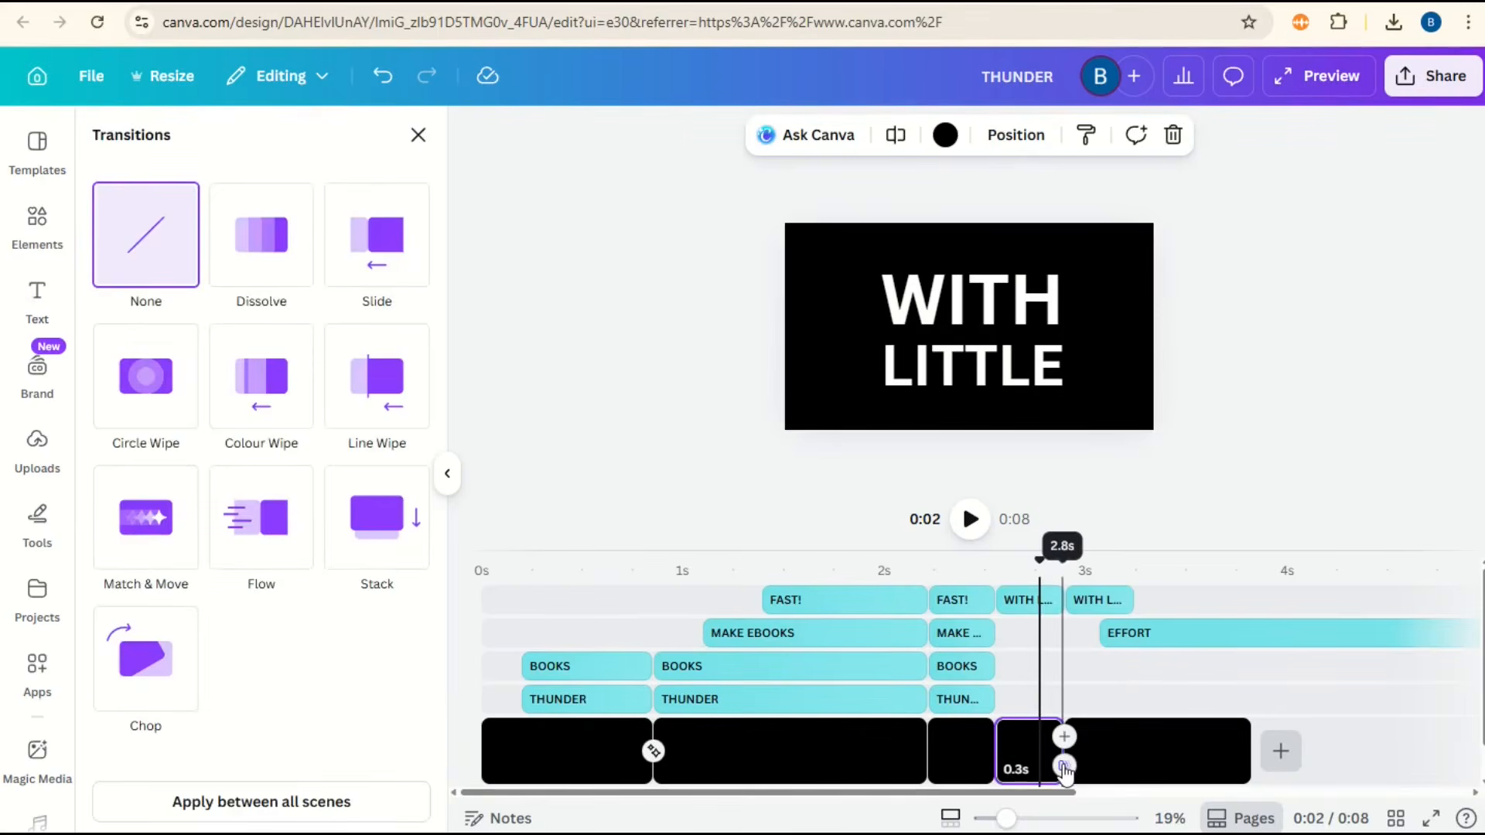
{"action": "left_click", "coordinate": [155, 549]}
{"action": "left_click_drag", "start_coordinate": [1040, 568], "coordinate": [1147, 571]}
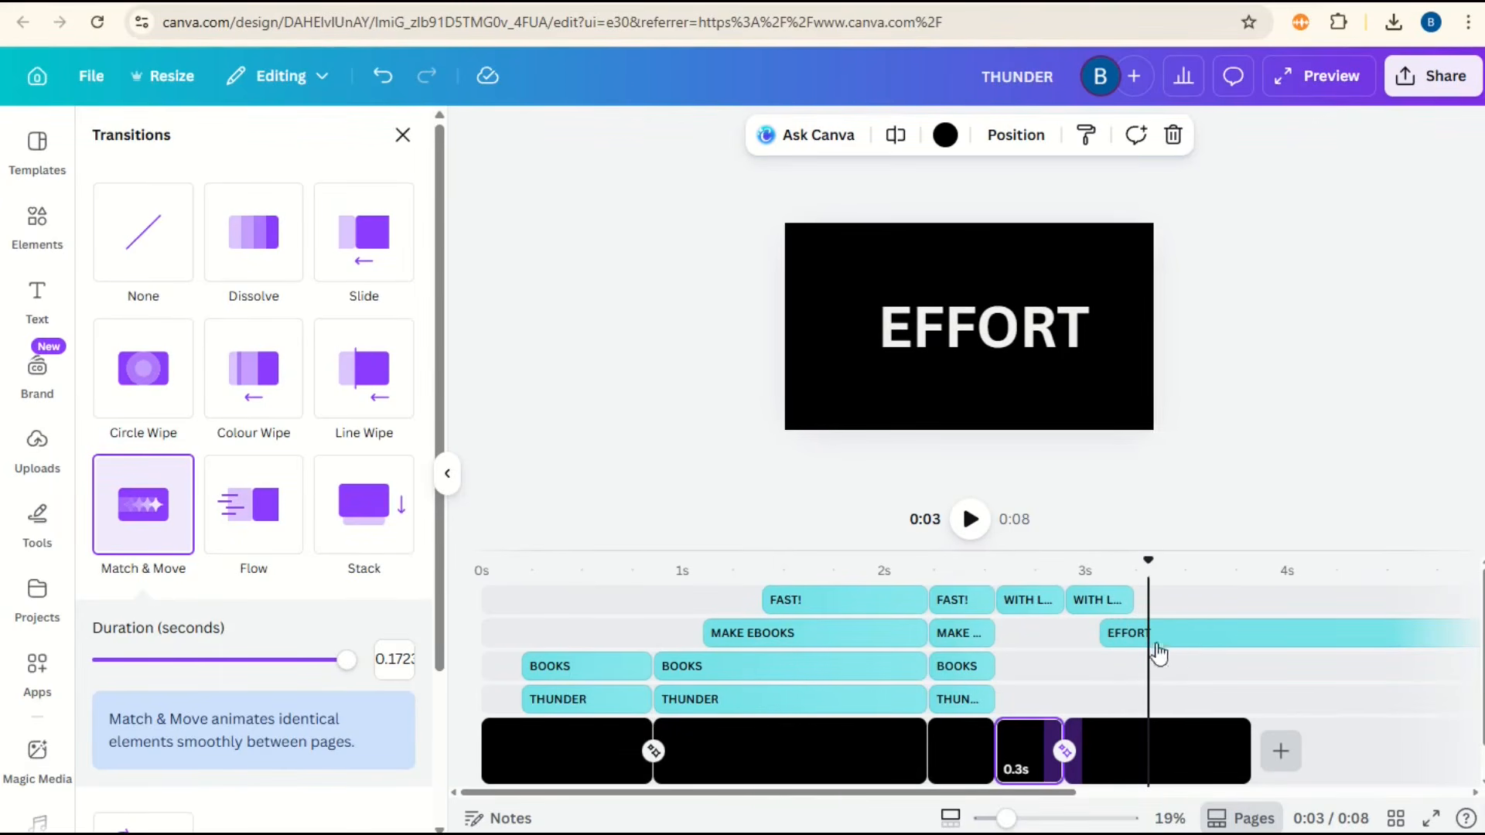
Extend the small WITH LITTLE text to about 3.5 s, and trim the last black clip and EFFORT to end with it
{"action": "left_click", "coordinate": [1122, 611]}
{"action": "left_click_drag", "start_coordinate": [1132, 611], "coordinate": [1179, 613]}
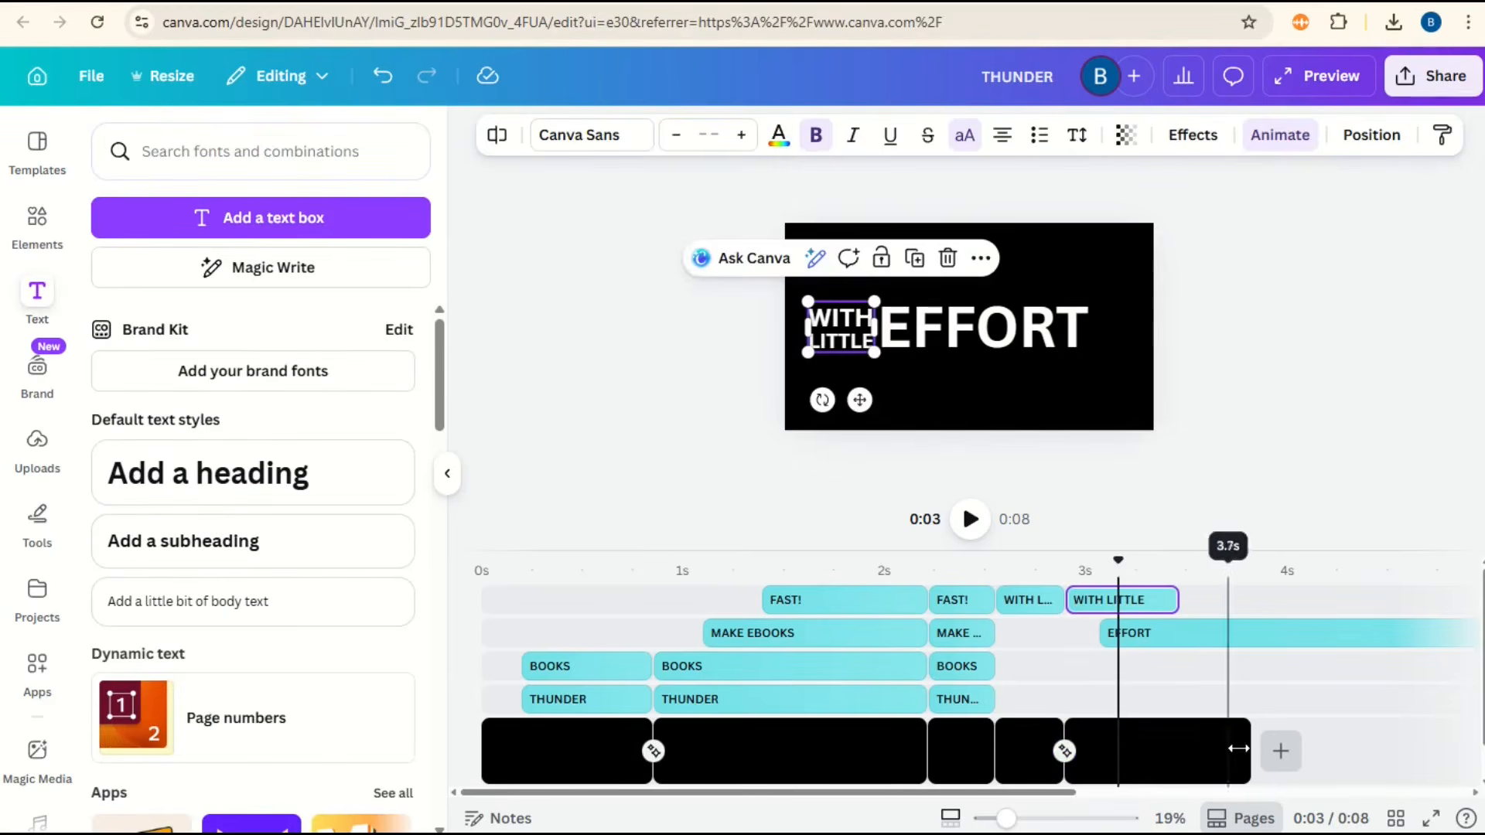
{"action": "left_click_drag", "start_coordinate": [1240, 749], "coordinate": [1179, 749]}
{"action": "left_click_drag", "start_coordinate": [1020, 793], "coordinate": [1447, 793]}
{"action": "left_click_drag", "start_coordinate": [1456, 636], "coordinate": [647, 652]}
{"action": "left_click", "coordinate": [971, 520]}
{"action": "left_click", "coordinate": [973, 522]}
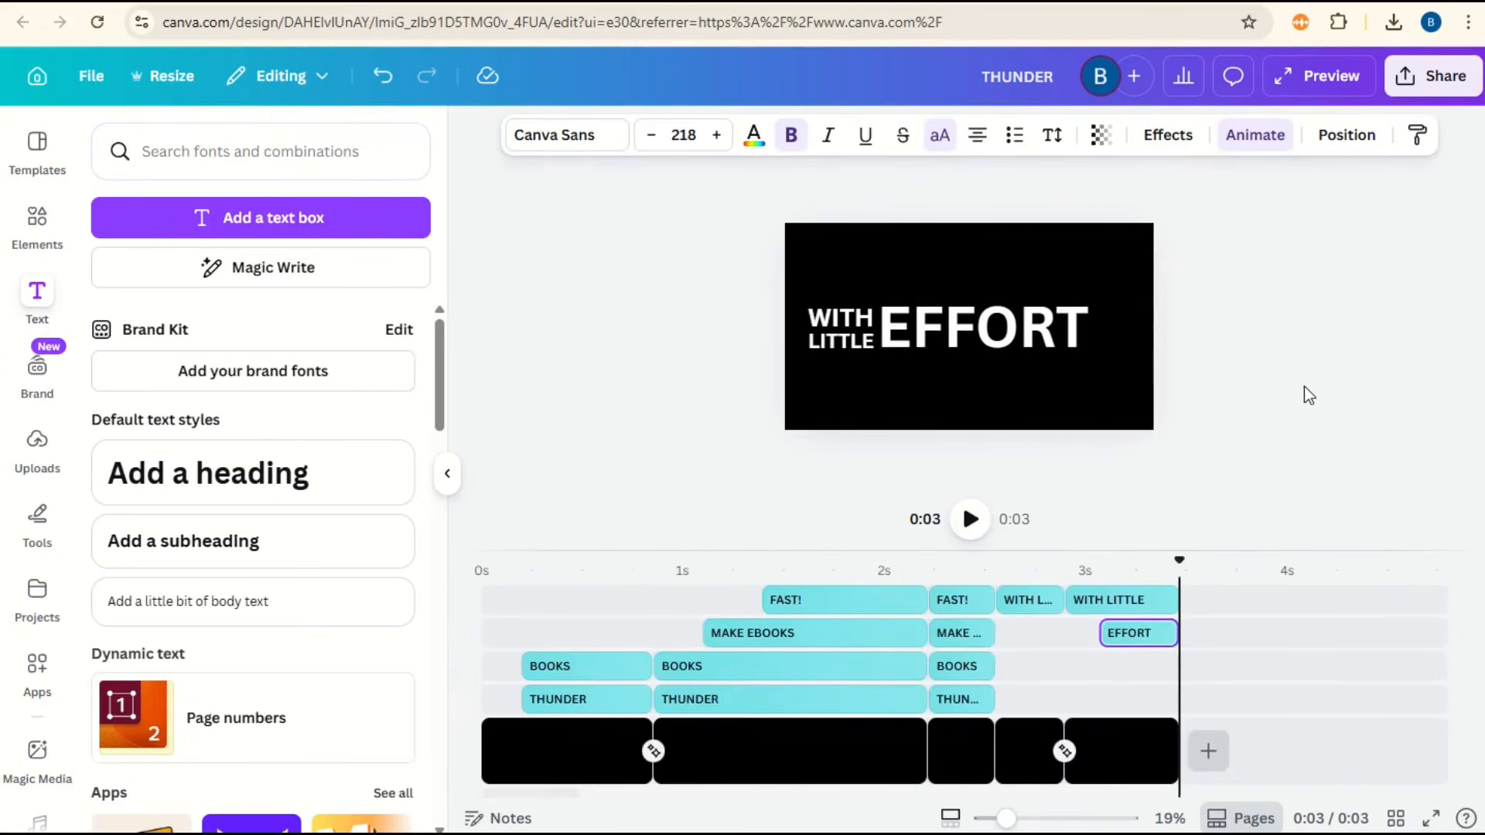
Search the graphics for UNDERLINE and place the red double brush stroke underneath EFFORT
{"action": "left_click", "coordinate": [45, 222]}
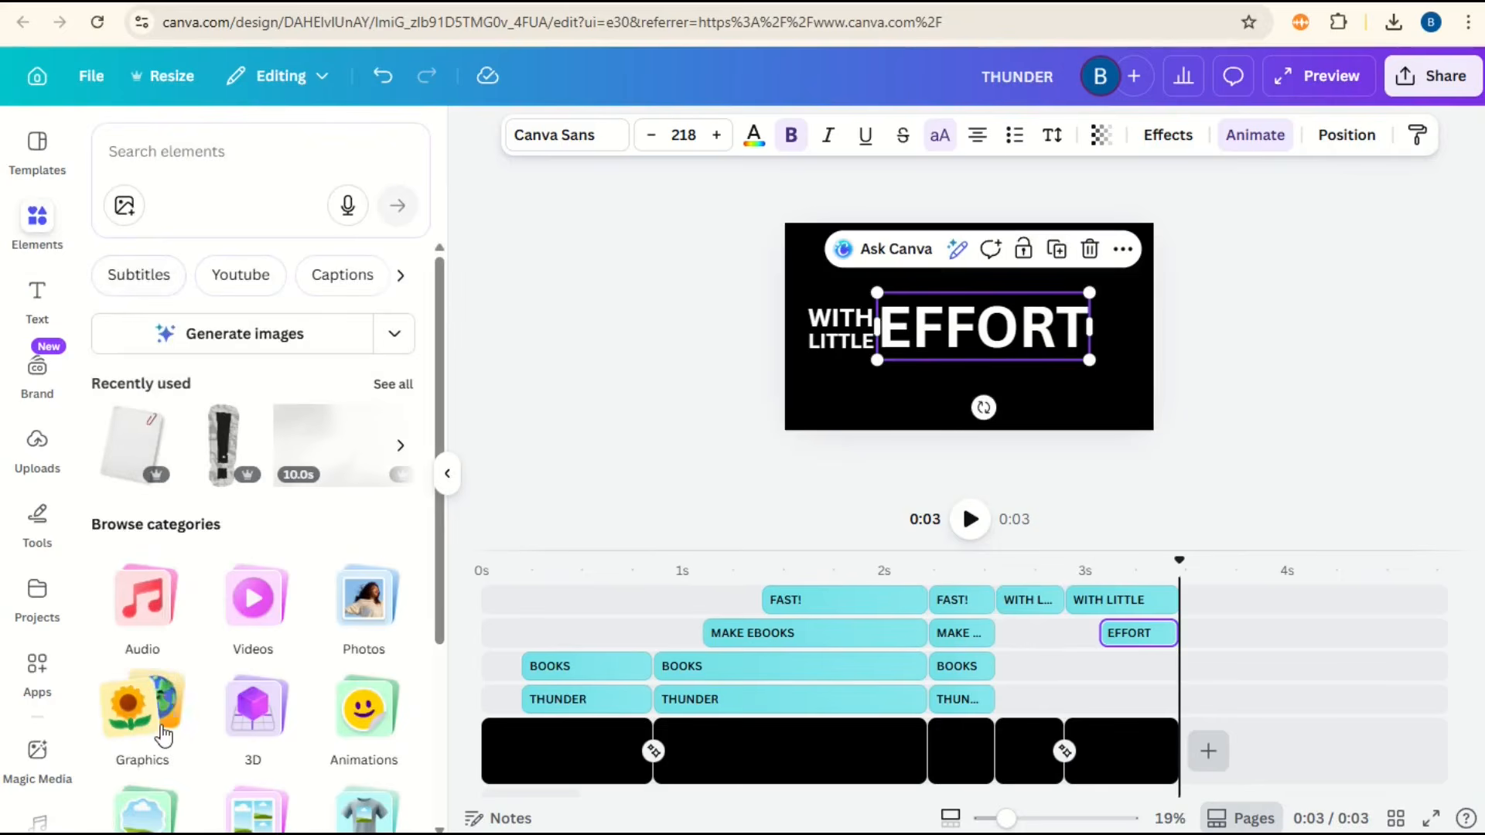
{"action": "left_click", "coordinate": [142, 708]}
{"action": "left_click", "coordinate": [186, 192]}
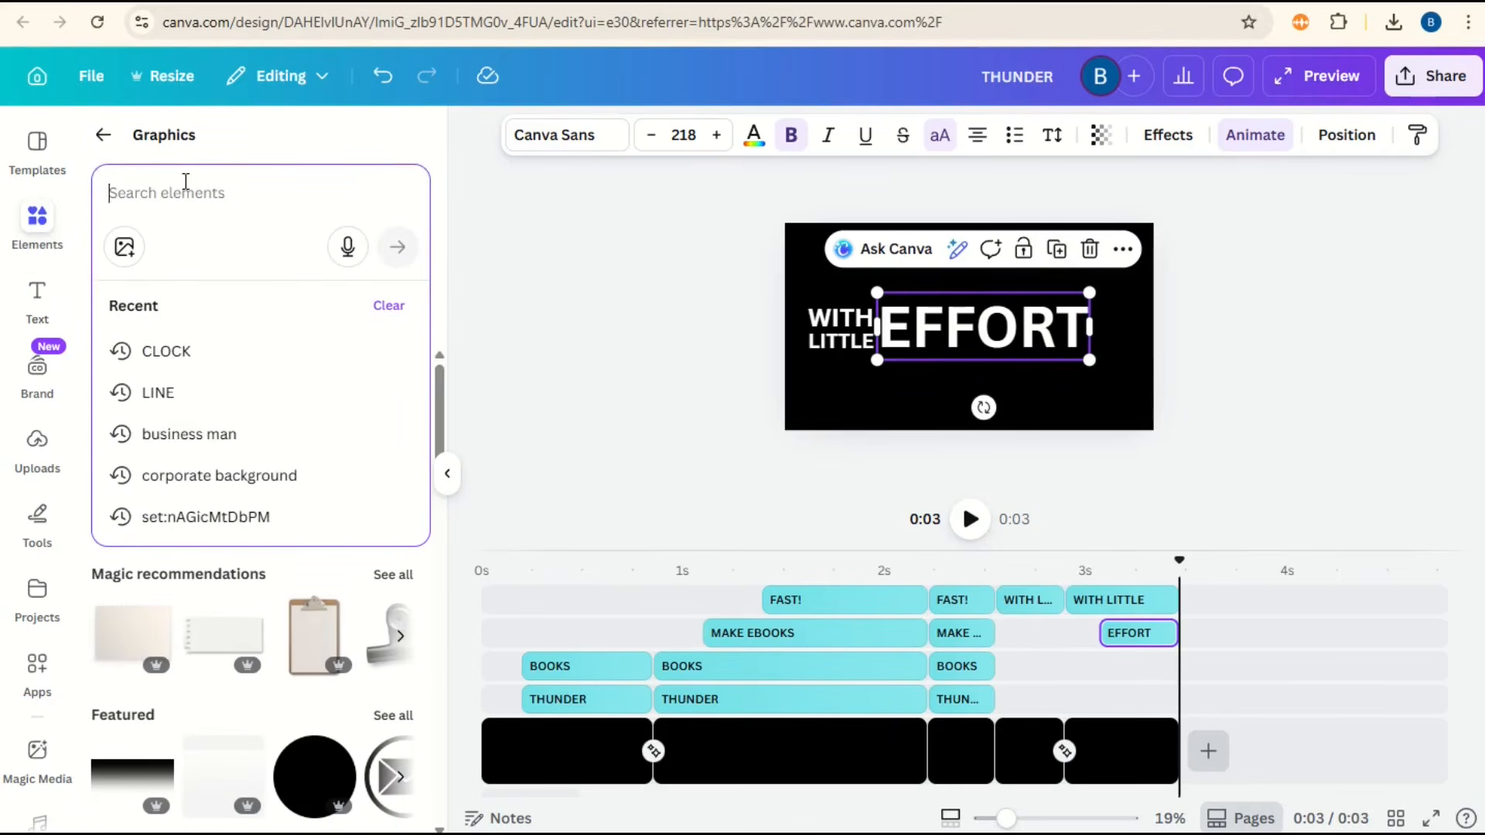
{"action": "type", "text": "UNDERLINE"}
{"action": "key", "text": "Return"}
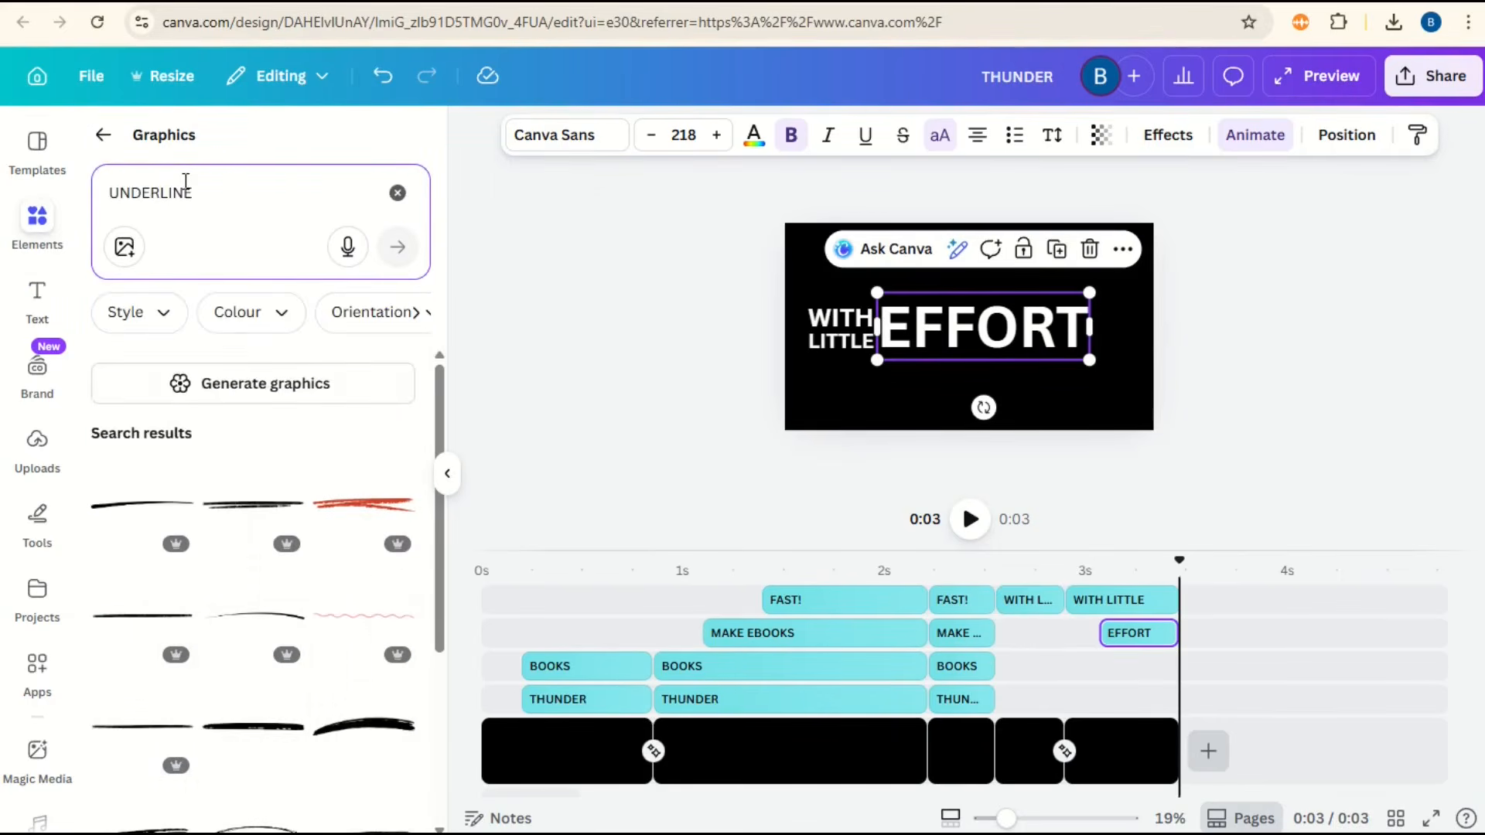
{"action": "left_click", "coordinate": [356, 502]}
{"action": "left_click_drag", "start_coordinate": [985, 384], "coordinate": [978, 430]}
Extend the last black clip to 0.8 s and trim the red underline to end with it
{"action": "left_click_drag", "start_coordinate": [946, 786], "coordinate": [1104, 790]}
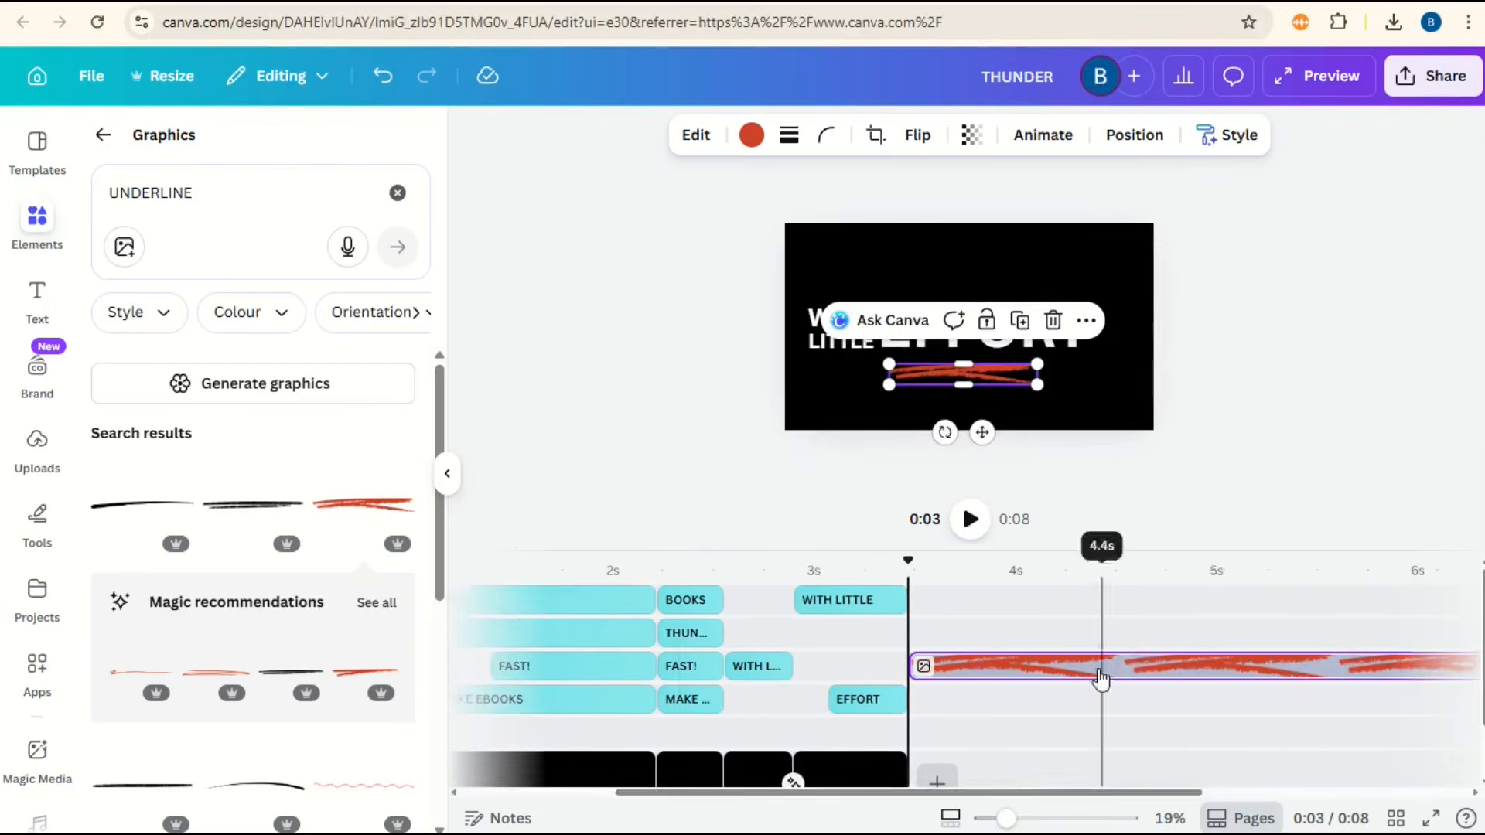
{"action": "left_click_drag", "start_coordinate": [899, 688], "coordinate": [958, 686]}
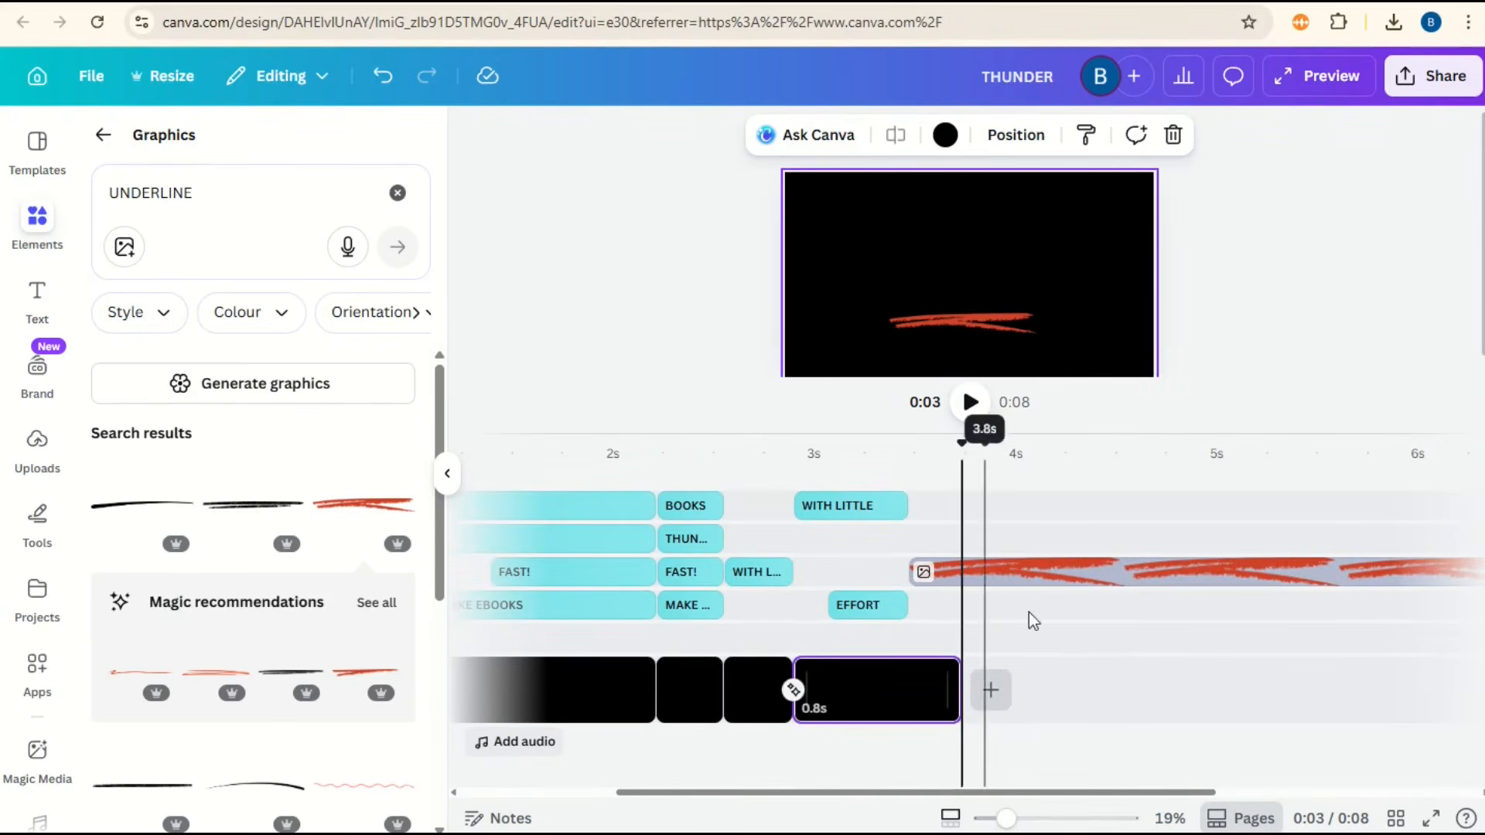
{"action": "left_click_drag", "start_coordinate": [945, 794], "coordinate": [1357, 771]}
{"action": "left_click_drag", "start_coordinate": [1428, 572], "coordinate": [641, 595]}
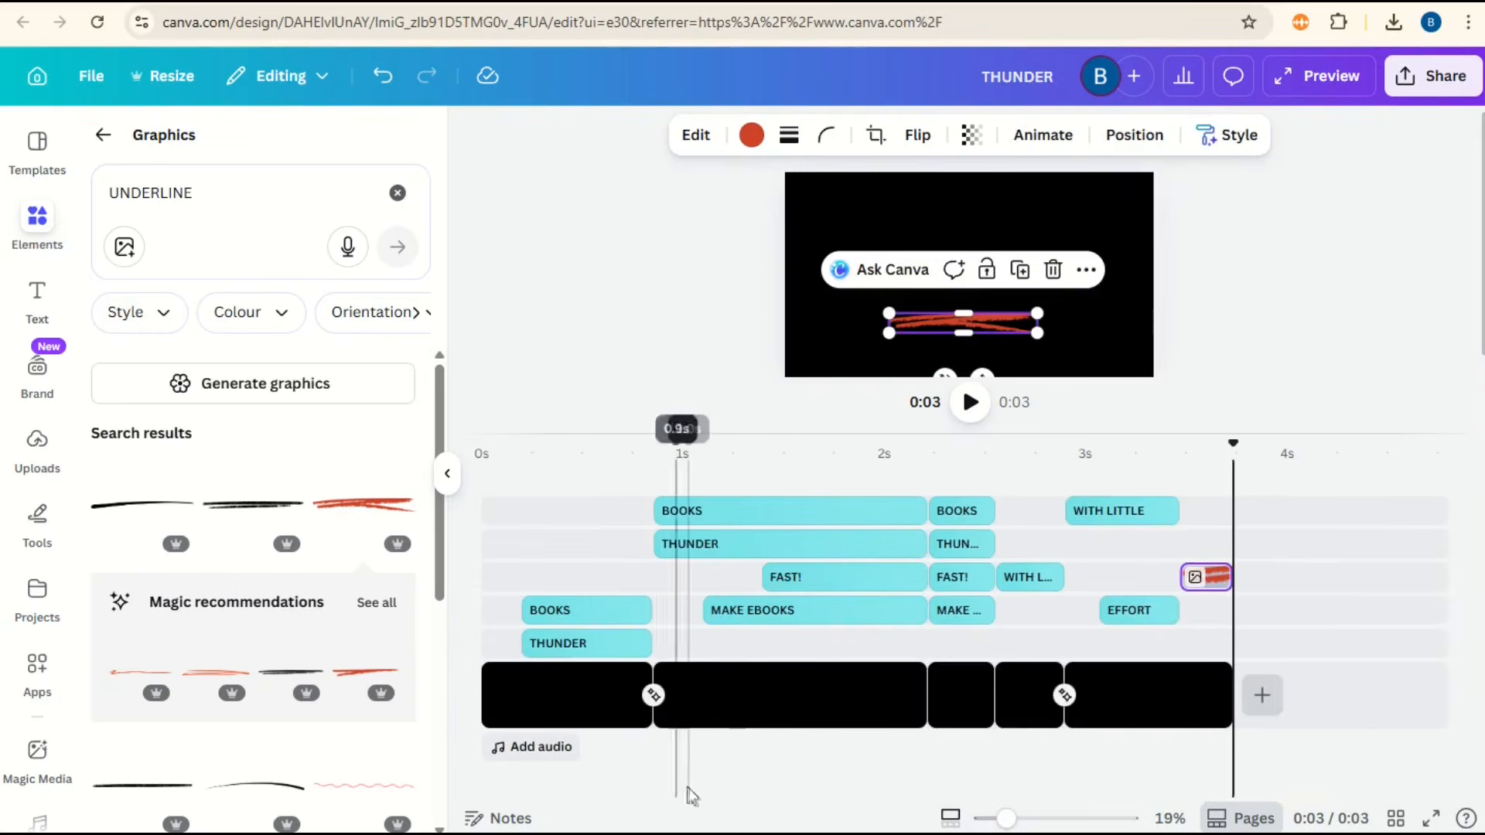
Add the recently used Text Me music track and make it start at 0 s, spanning the whole video
{"action": "left_click", "coordinate": [537, 750]}
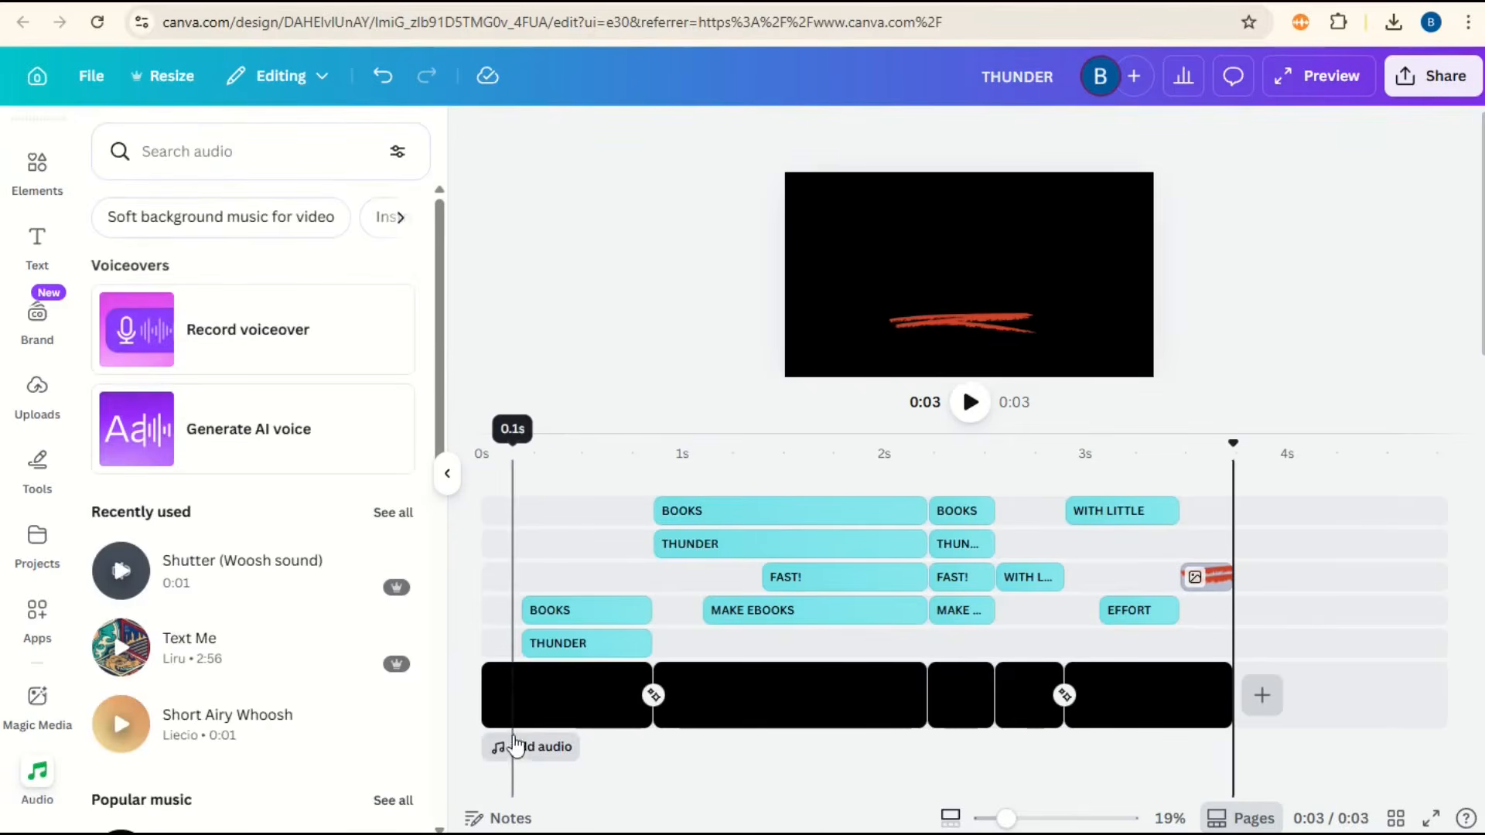
{"action": "left_click", "coordinate": [205, 664]}
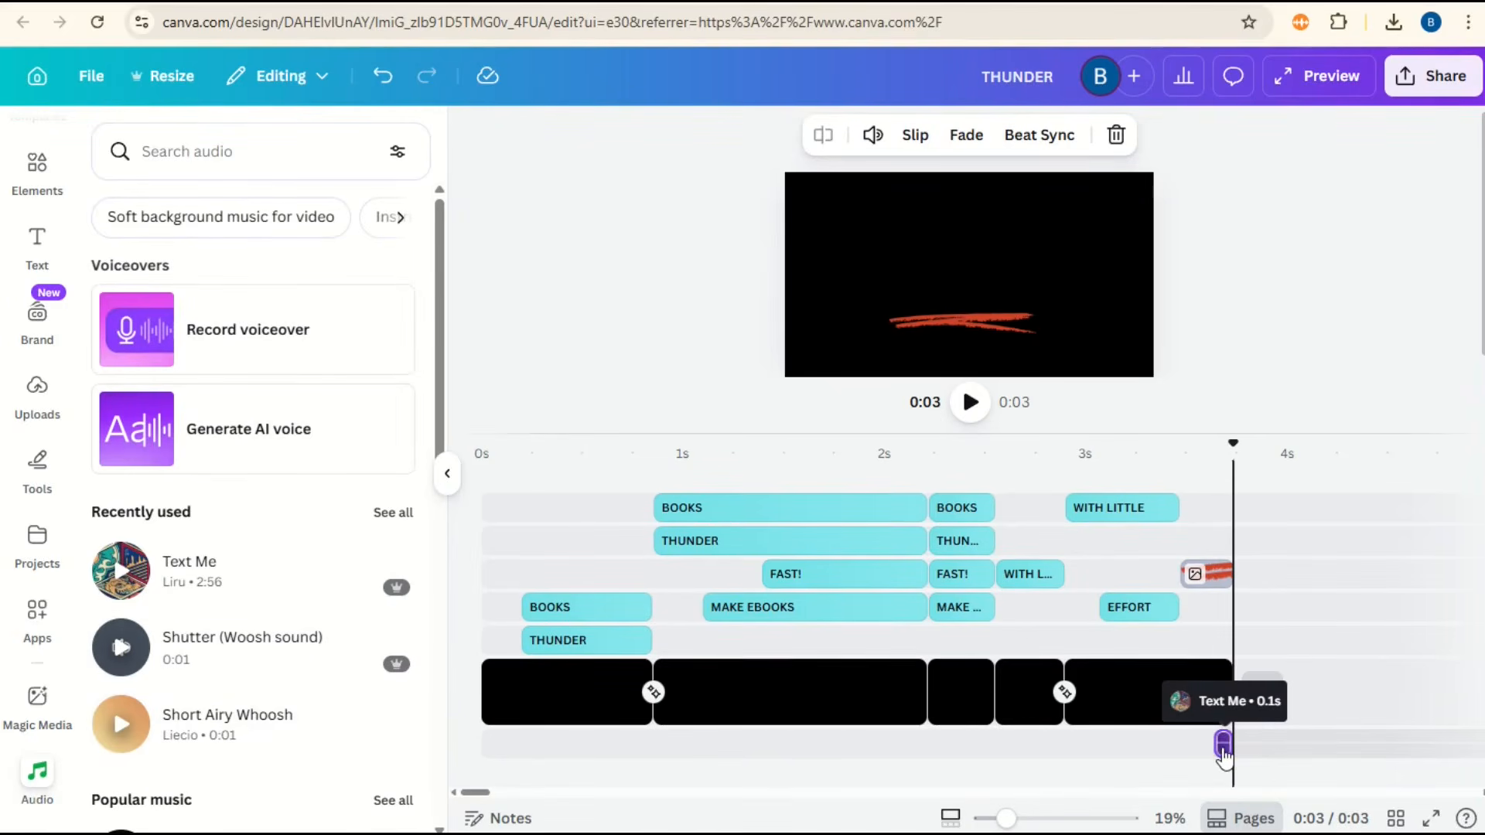
{"action": "left_click_drag", "start_coordinate": [1218, 749], "coordinate": [475, 760]}
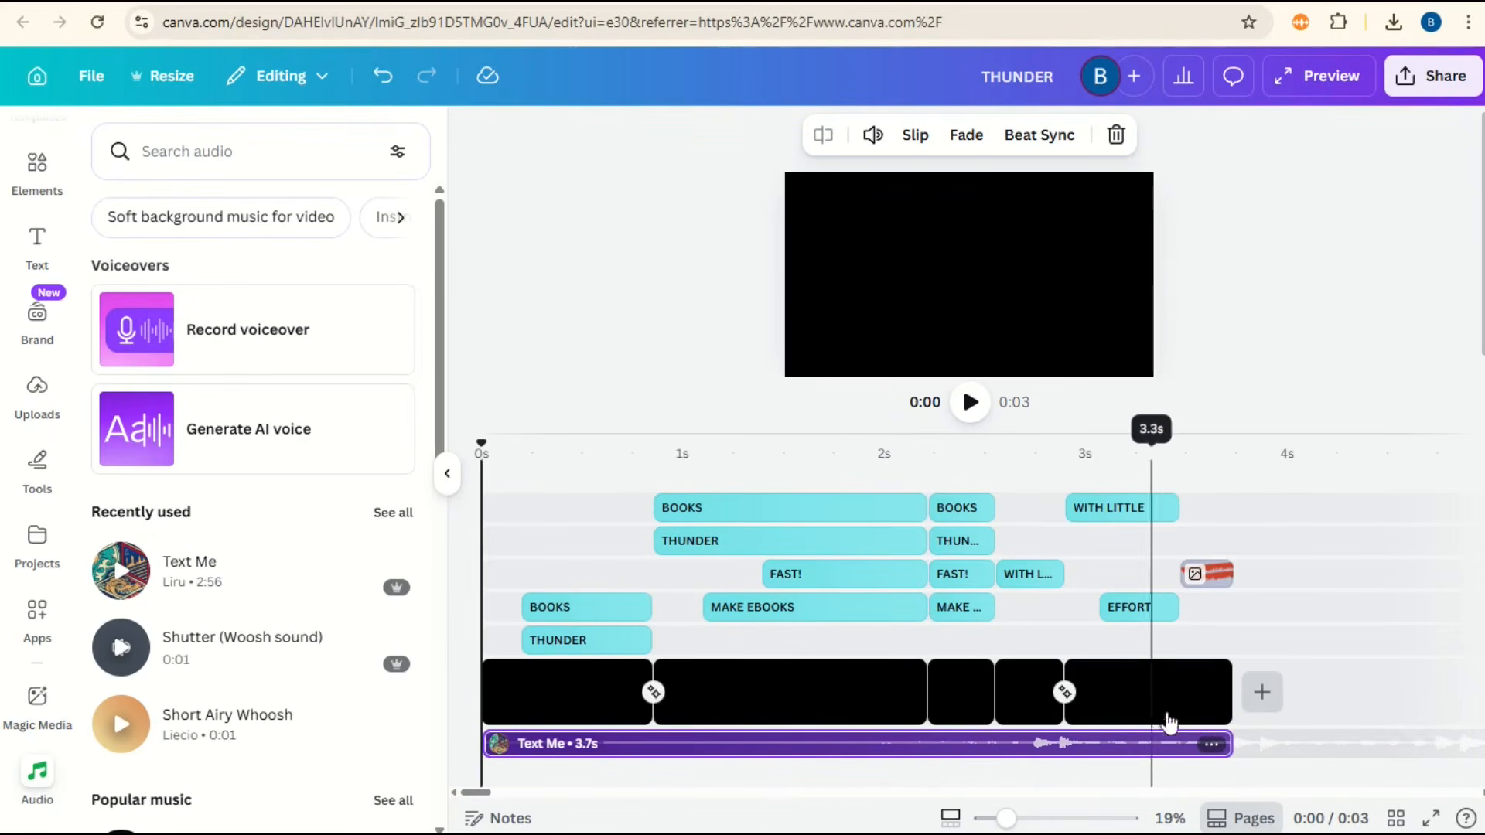
Slip the Text Me track within its clip so that a later, louder section of the music plays
{"action": "left_click_drag", "start_coordinate": [1167, 743], "coordinate": [1017, 744]}
{"action": "left_click_drag", "start_coordinate": [1175, 749], "coordinate": [636, 750]}
{"action": "left_click_drag", "start_coordinate": [1190, 744], "coordinate": [627, 750]}
{"action": "left_click_drag", "start_coordinate": [835, 744], "coordinate": [573, 742]}
Extend the small WITH LITTLE and EFFORT texts to the last clip's end, and preview the whole video
{"action": "left_click", "coordinate": [1153, 509]}
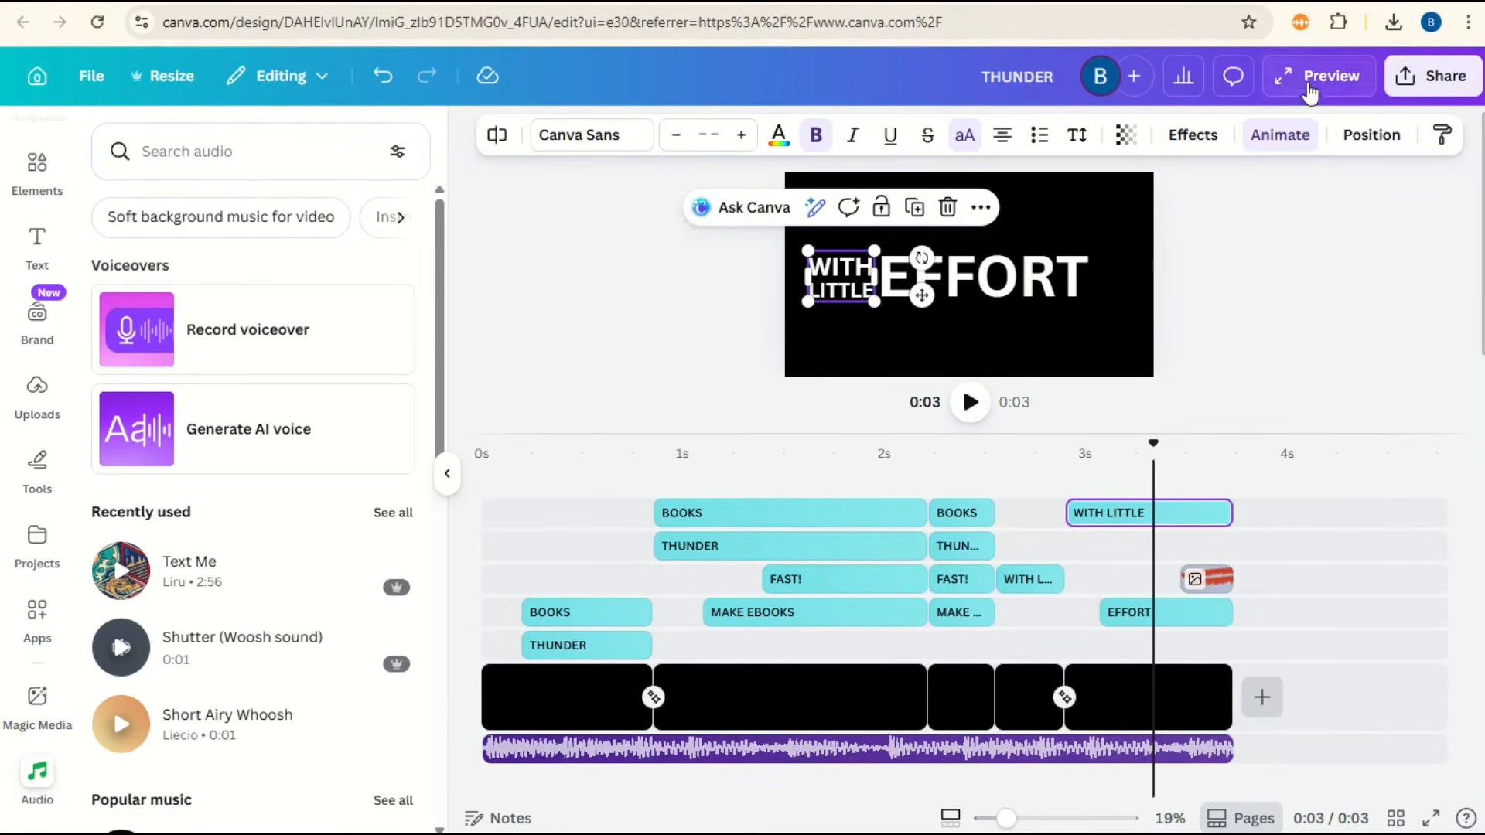
{"action": "left_click", "coordinate": [1315, 75]}
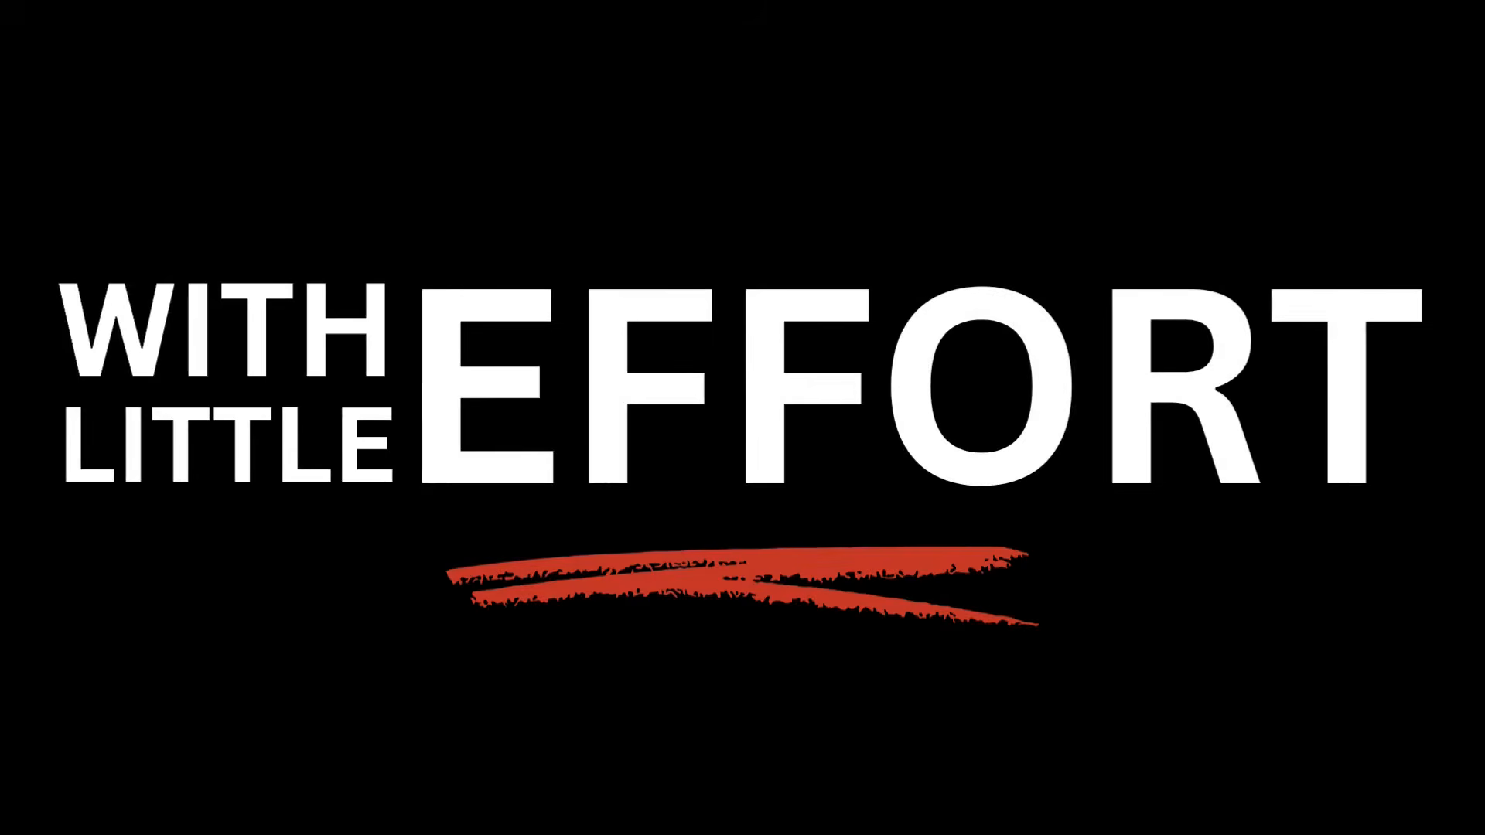
{"action": "key", "text": "Escape"}
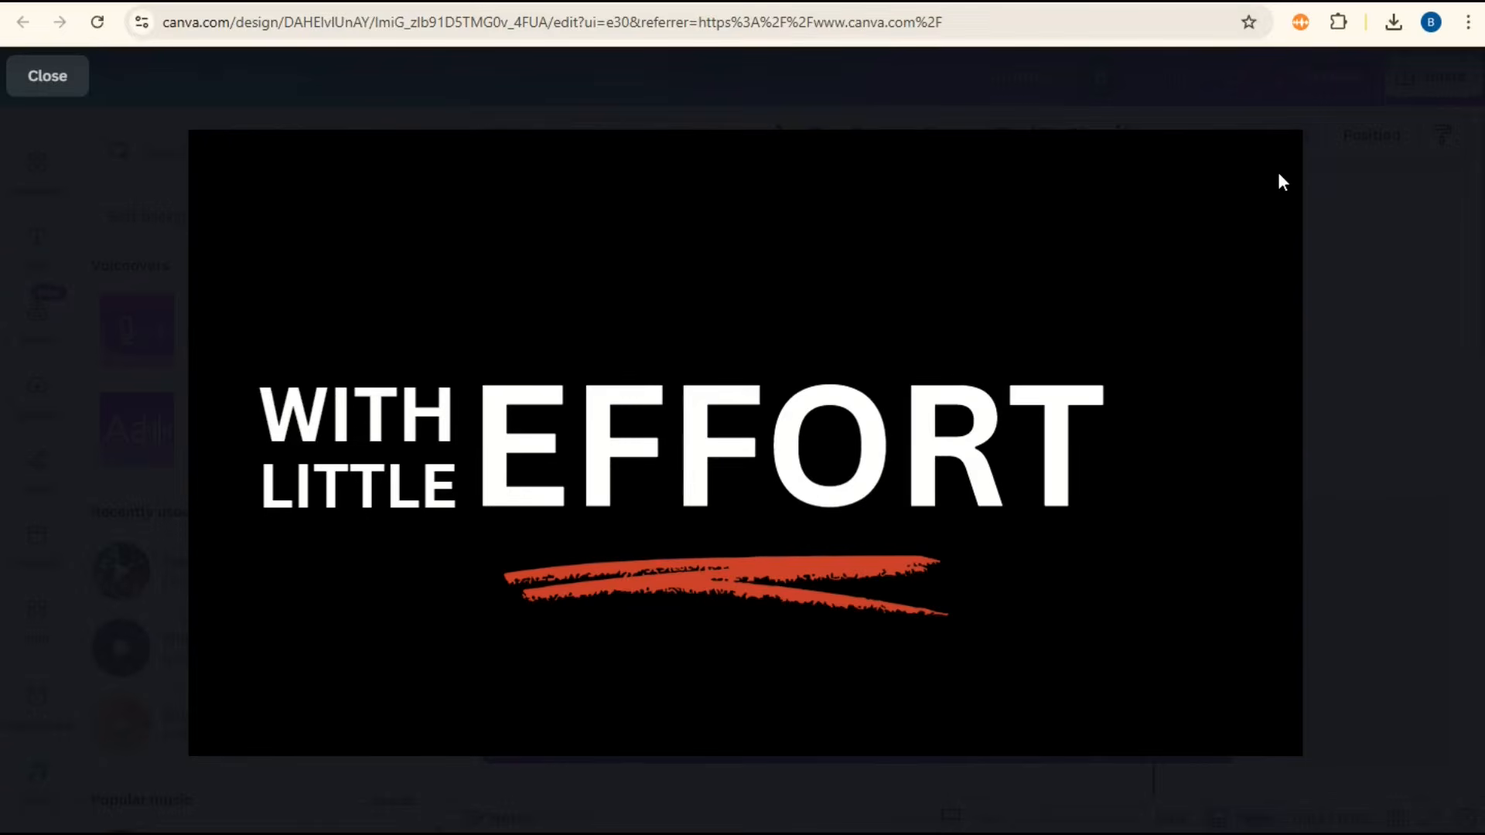